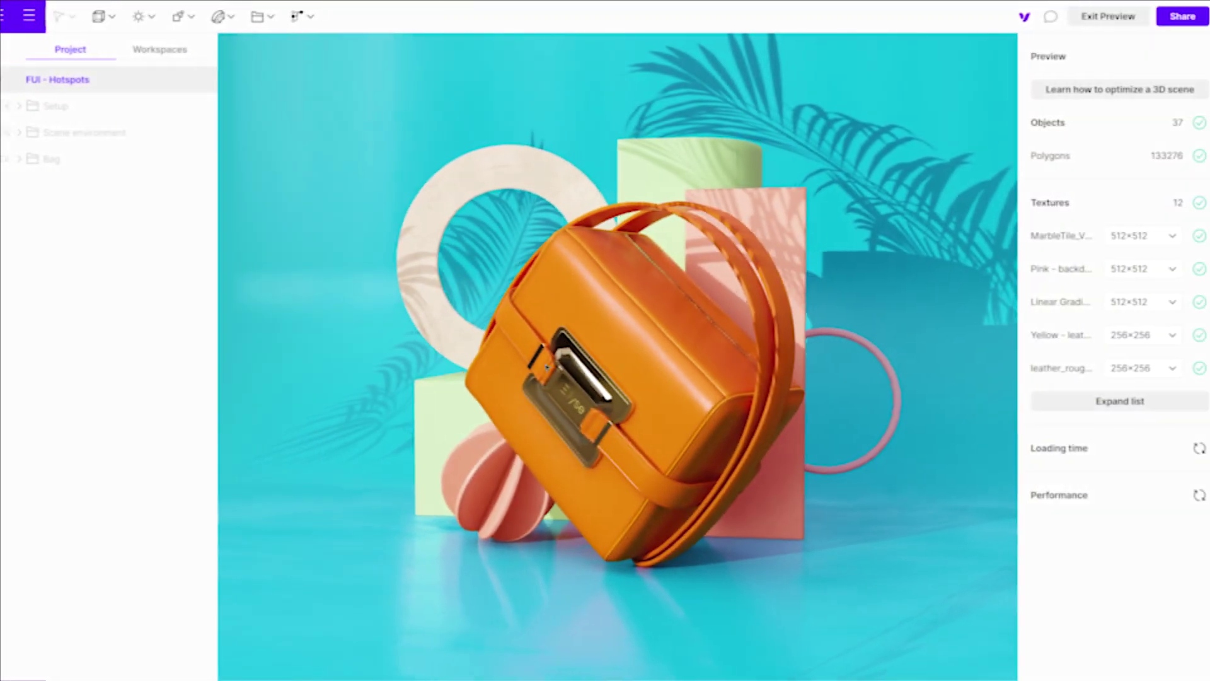
Leave the scene preview and add a floating UI element named "Floating UI - Clasp".
click(1095, 25)
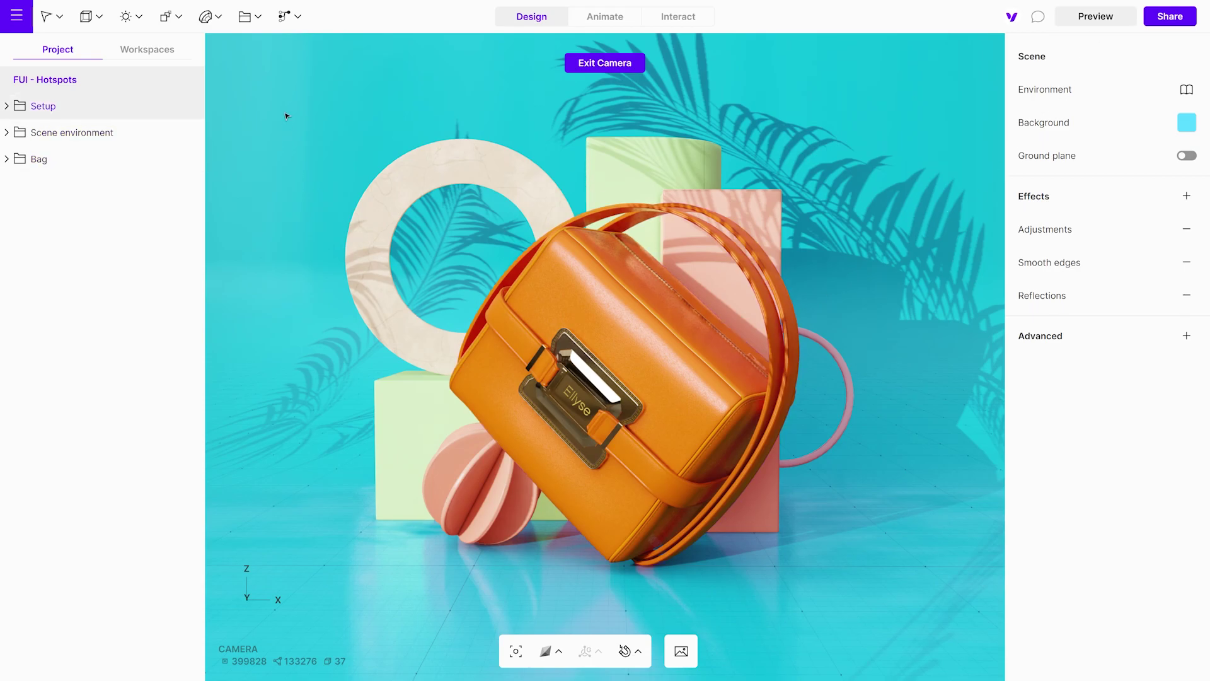
click(288, 20)
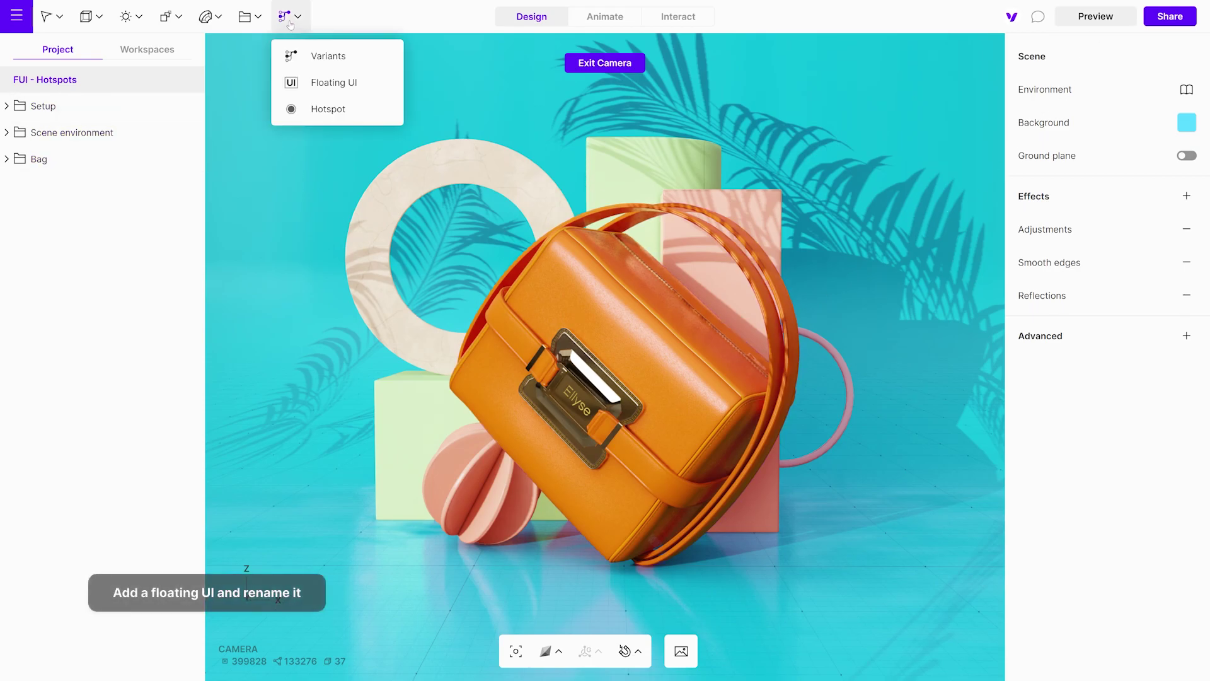
click(326, 87)
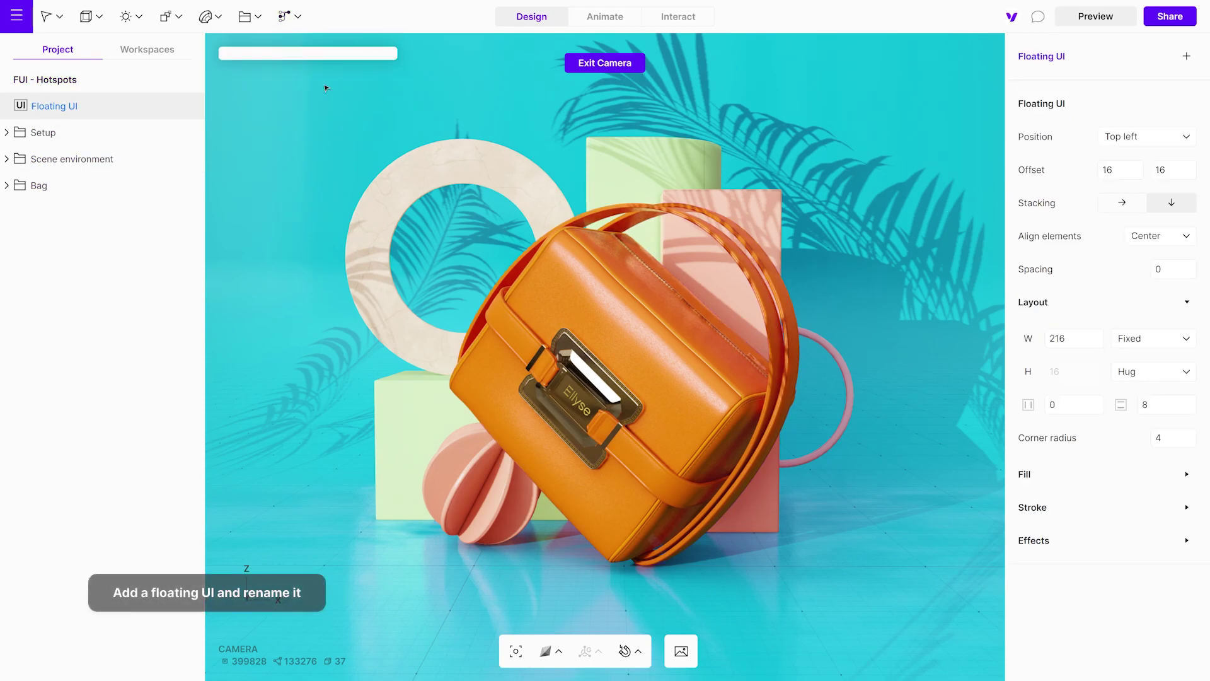
double_click(95, 111)
click(115, 105)
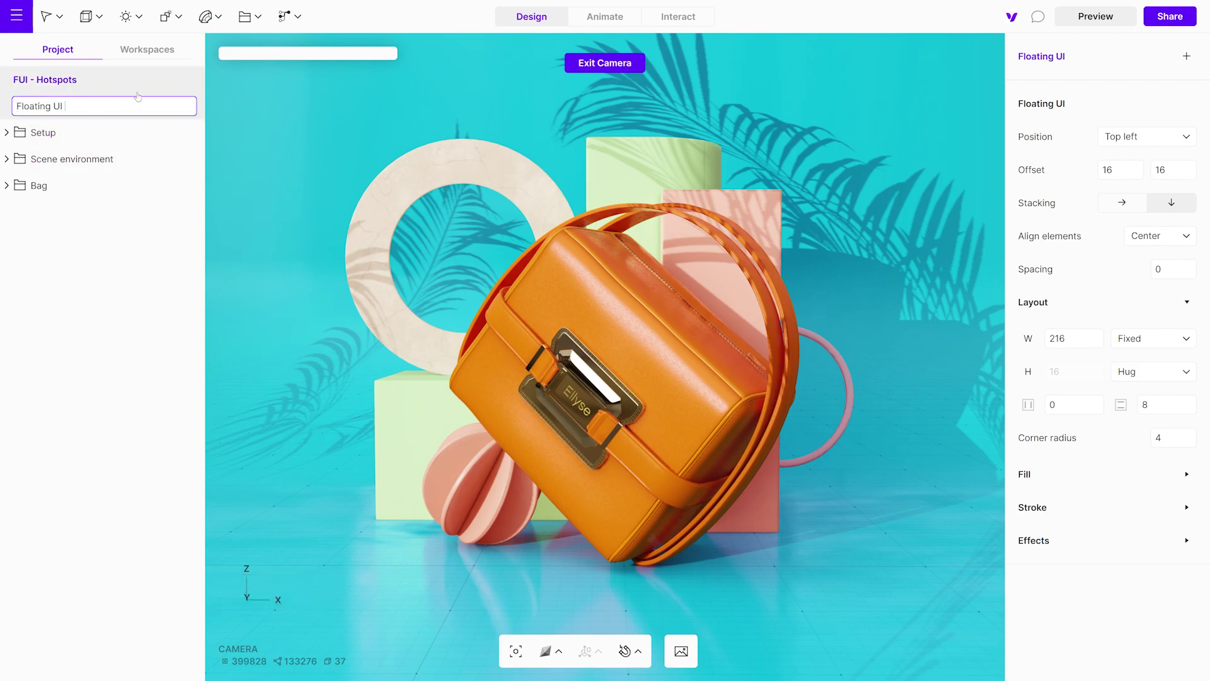
text(- Clasp)
key(Return)
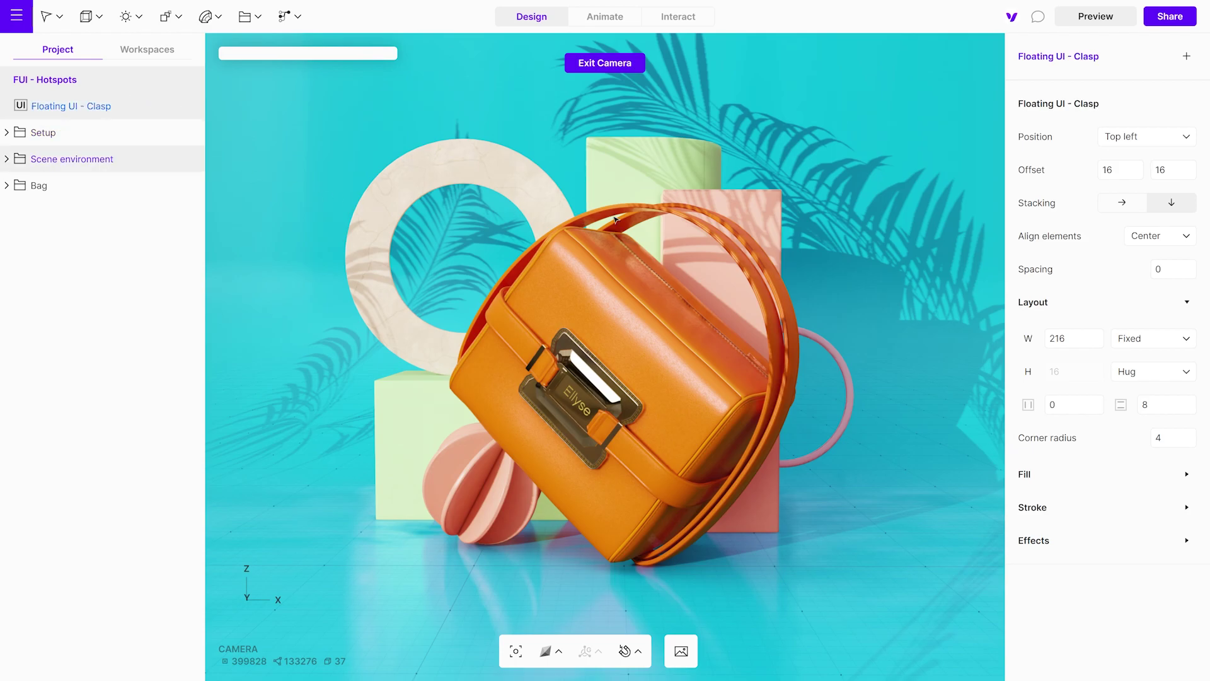
Add an image element to the Clasp floating UI and load the "Image Clasp" file into it.
click(1187, 57)
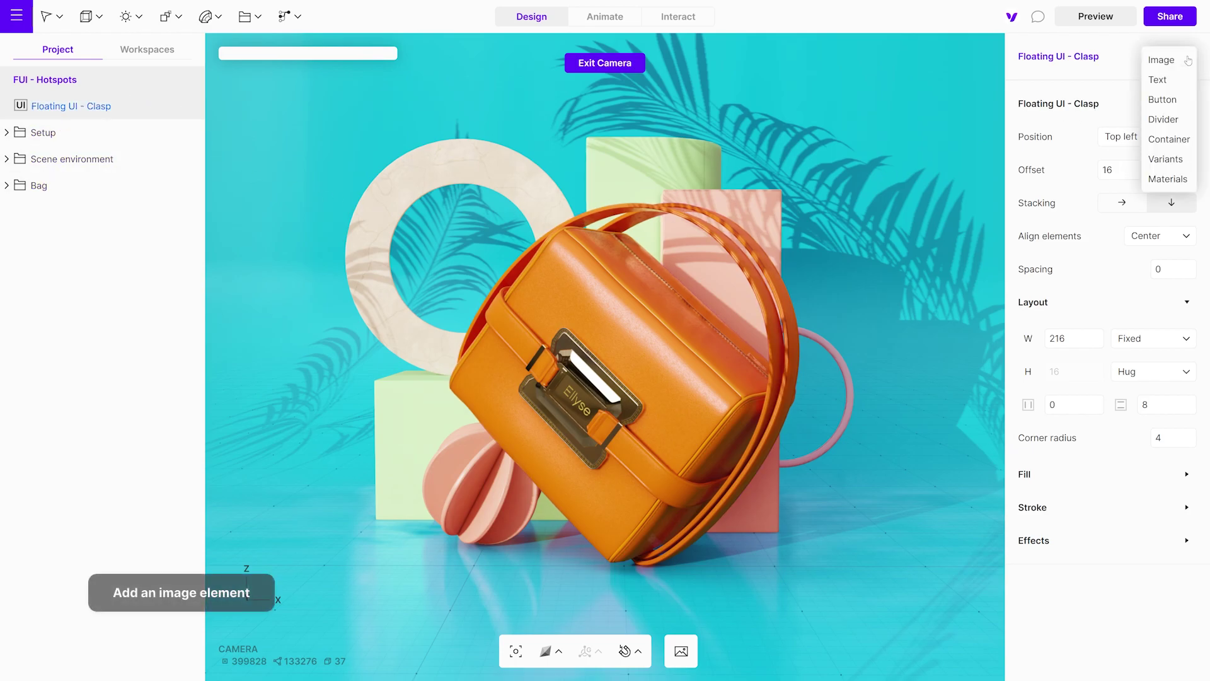
click(1162, 61)
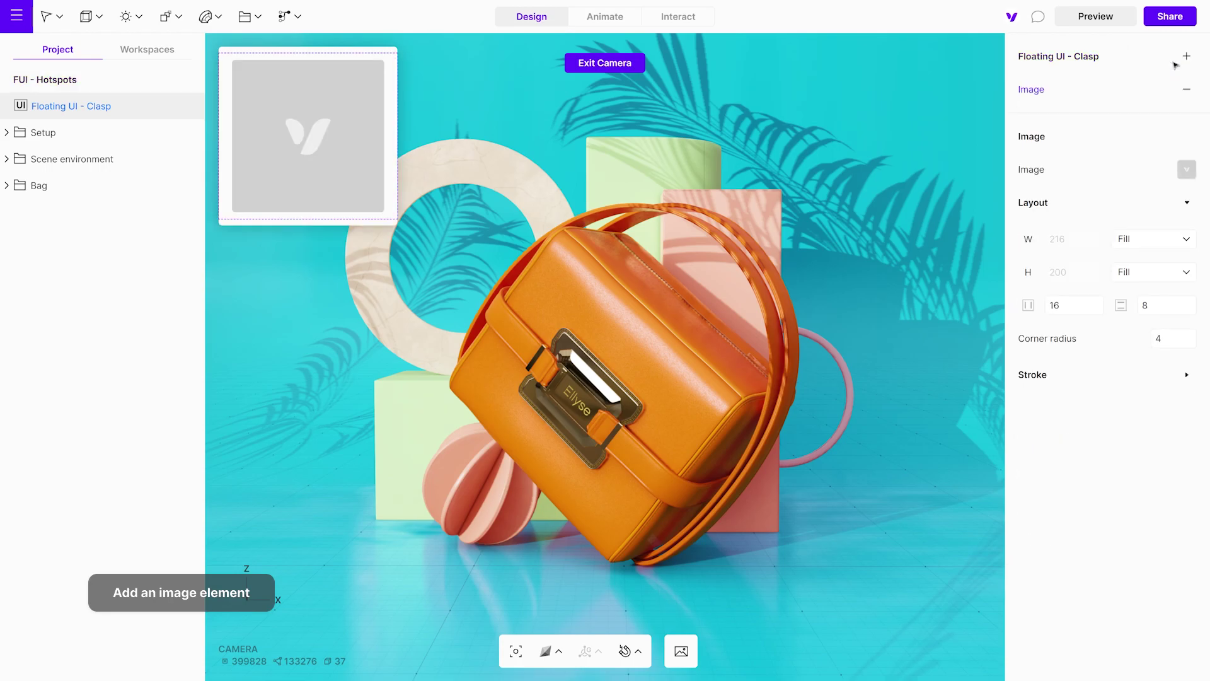
click(1187, 171)
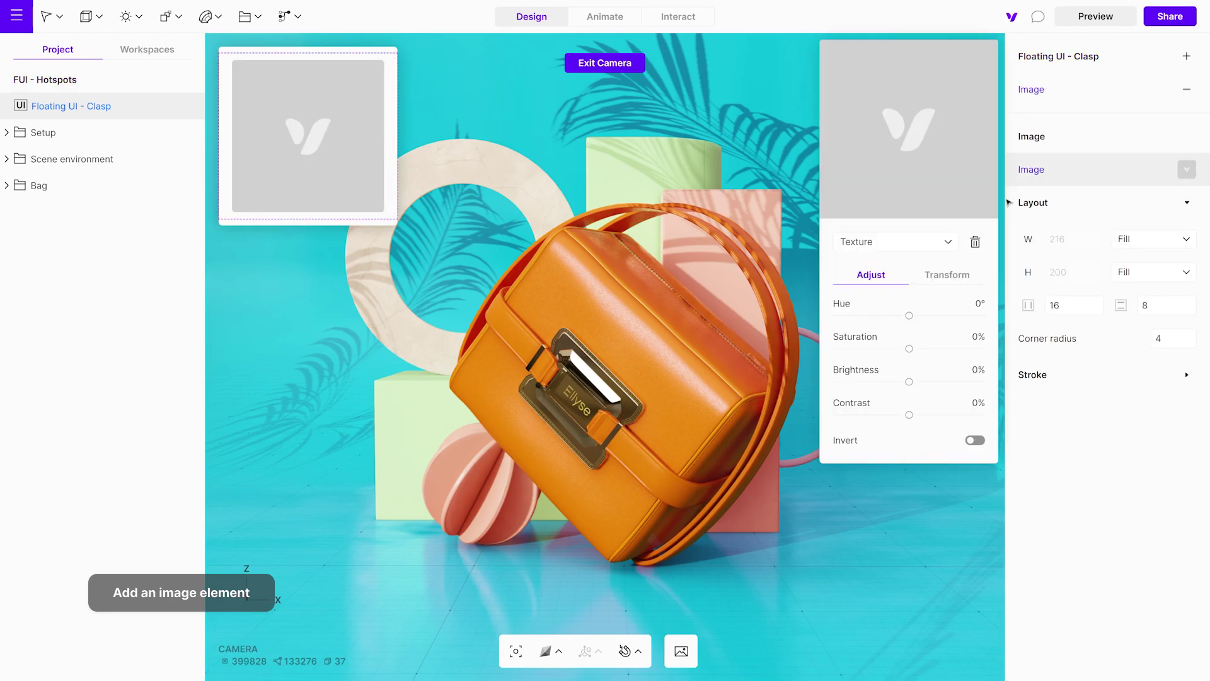
click(898, 130)
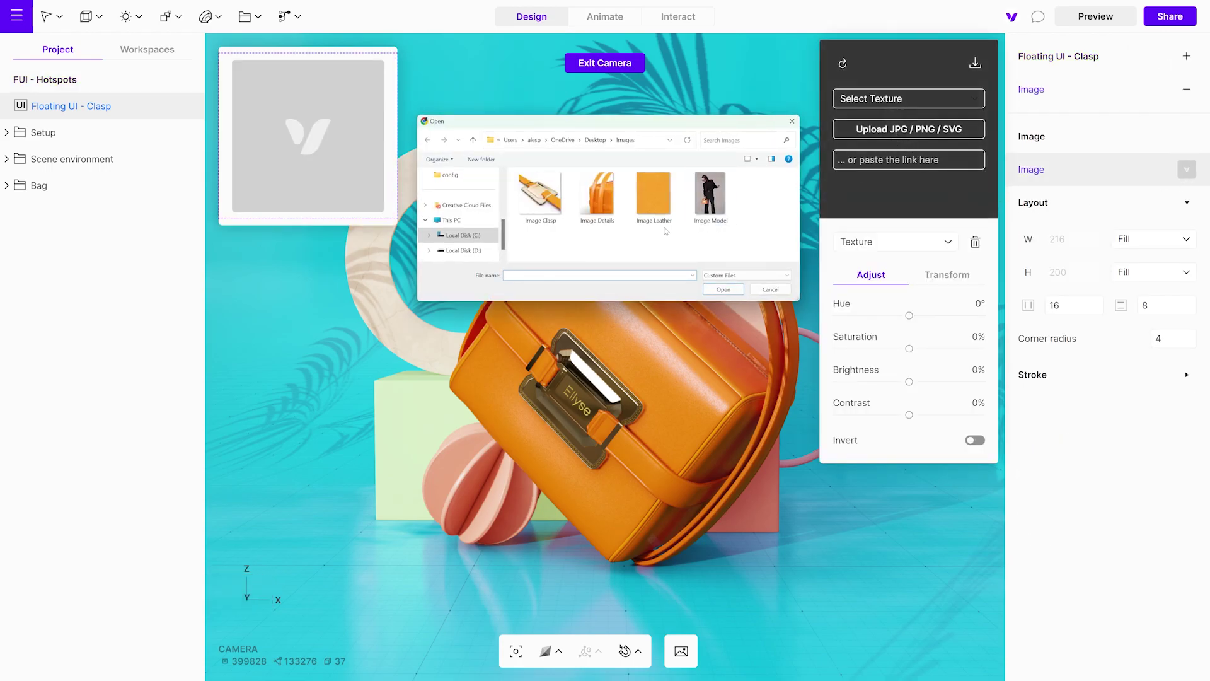
click(544, 204)
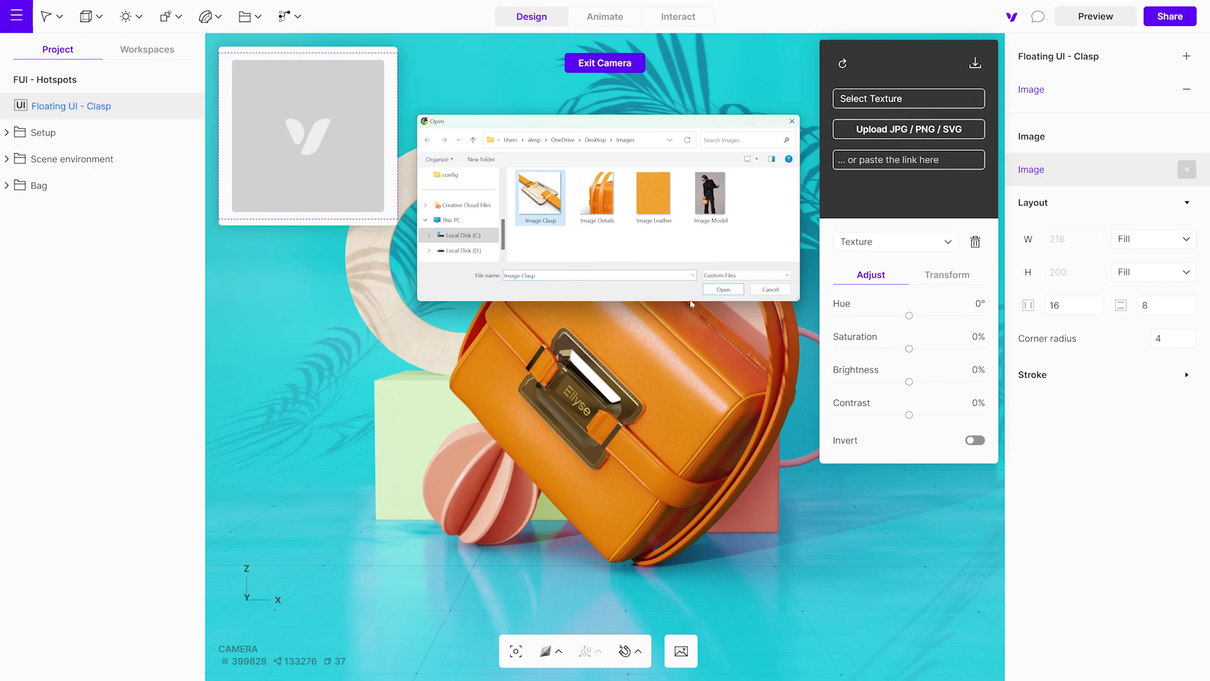
click(723, 289)
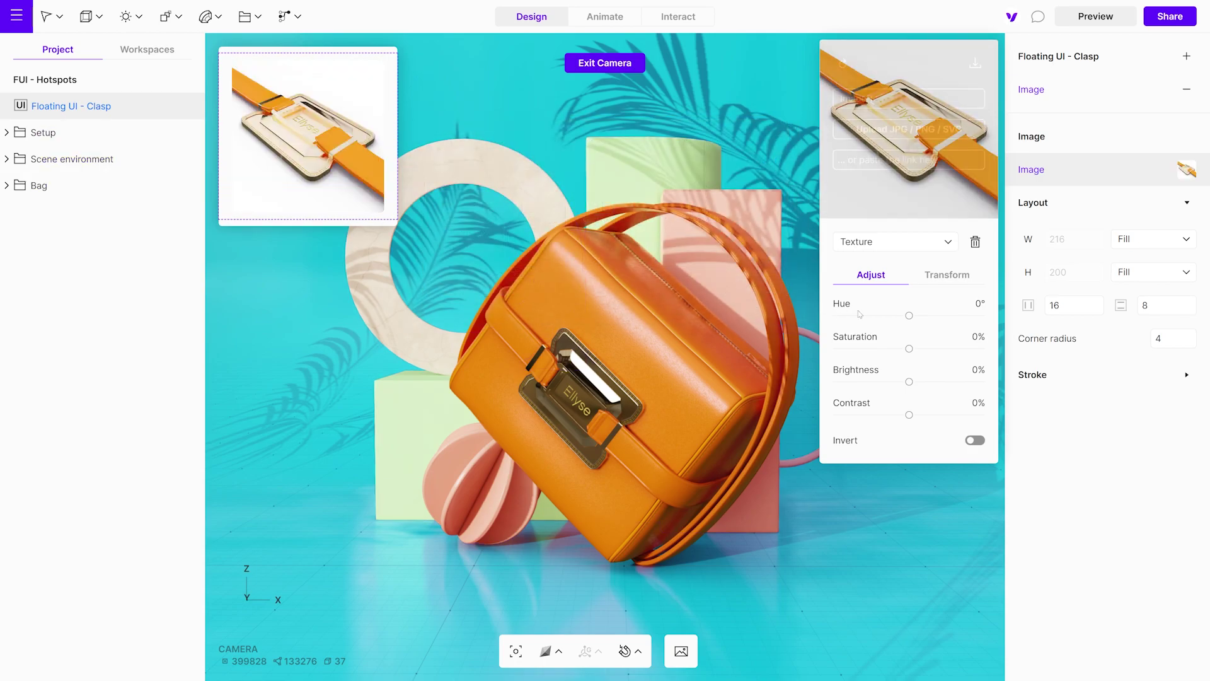
Add a text element reading "Ellyse clasp is elegant and luxurious without feeling static. It features a frontal closure secured with a thick, adjustable strap.".
click(1186, 58)
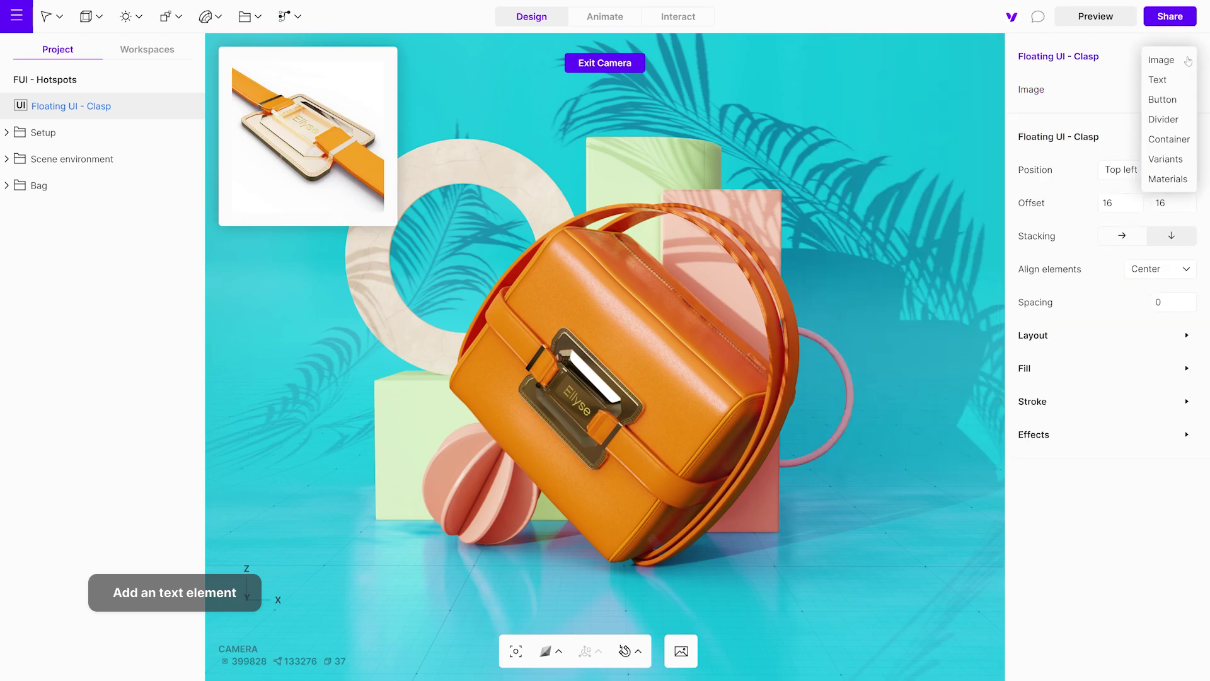
click(1164, 80)
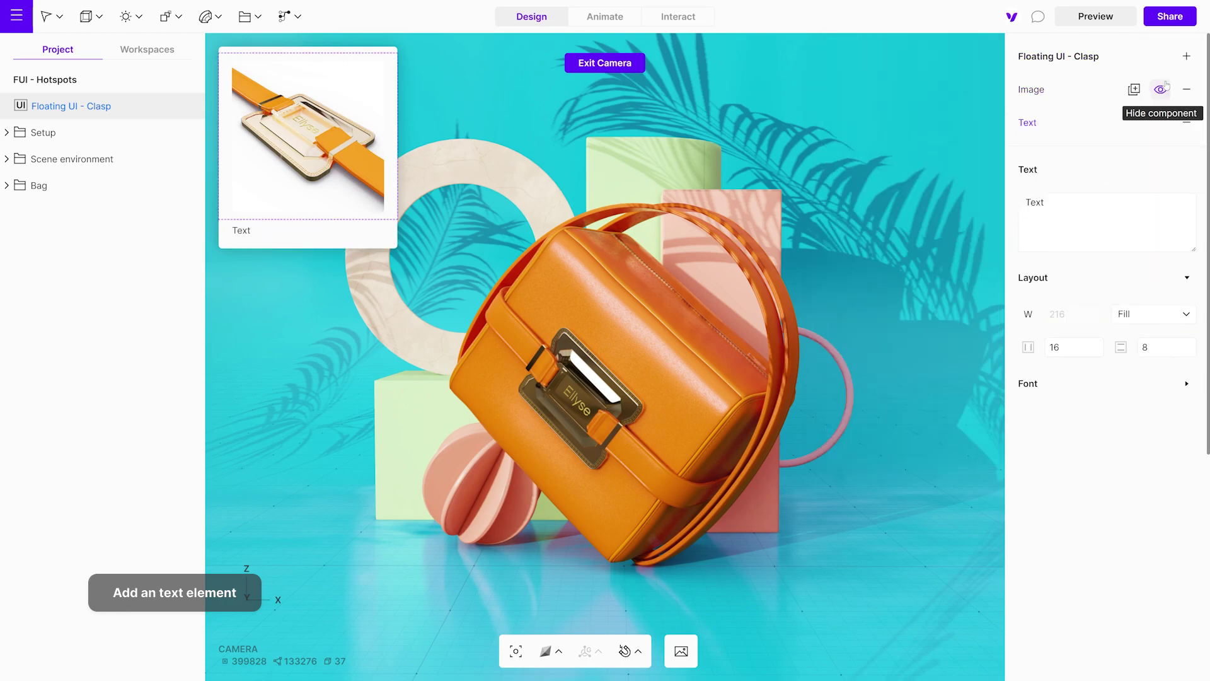
click(1087, 213)
key(BackSpace)
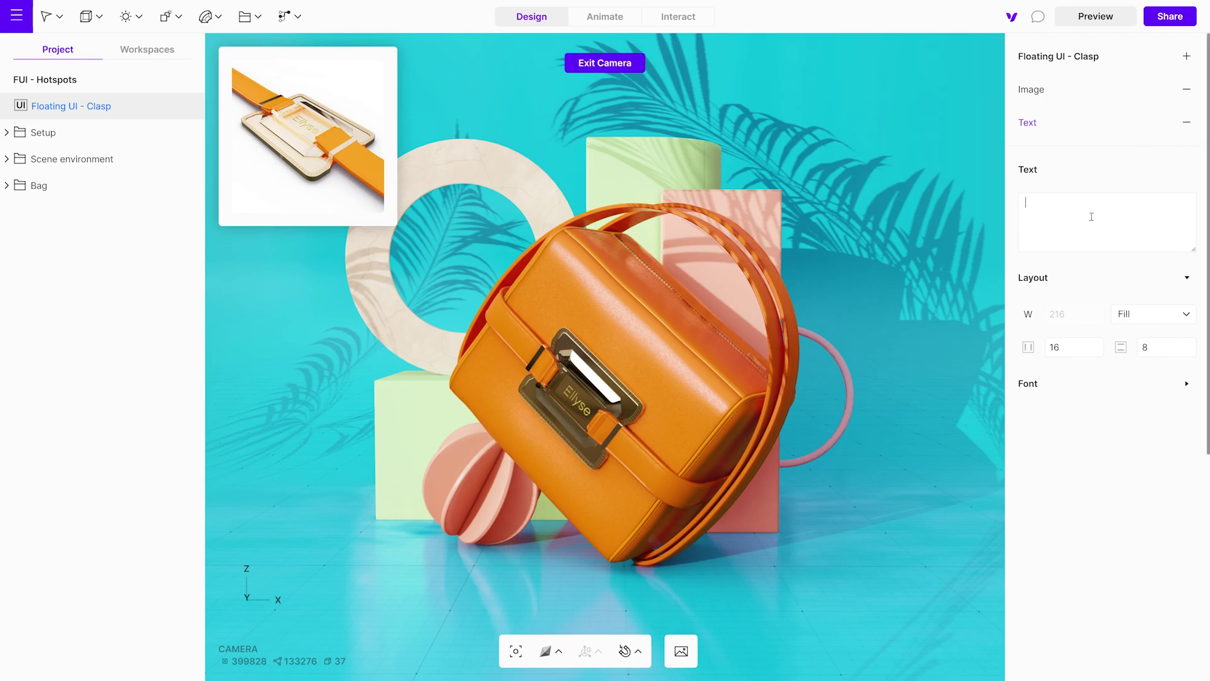
text(Ellyse clasp is elegant and luxurious without feeling static. It features a frontal  closure secured with a thick, adjustable strap.)
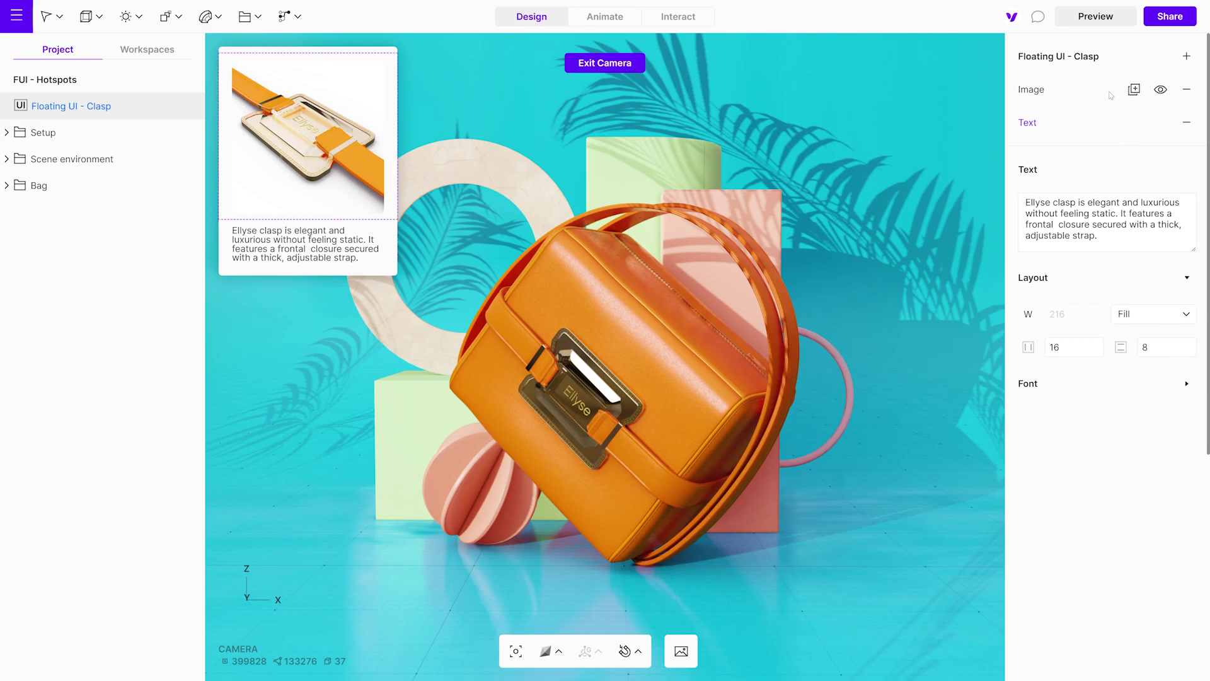
Turn off the default fill color of the Clasp floating UI itself.
click(1088, 62)
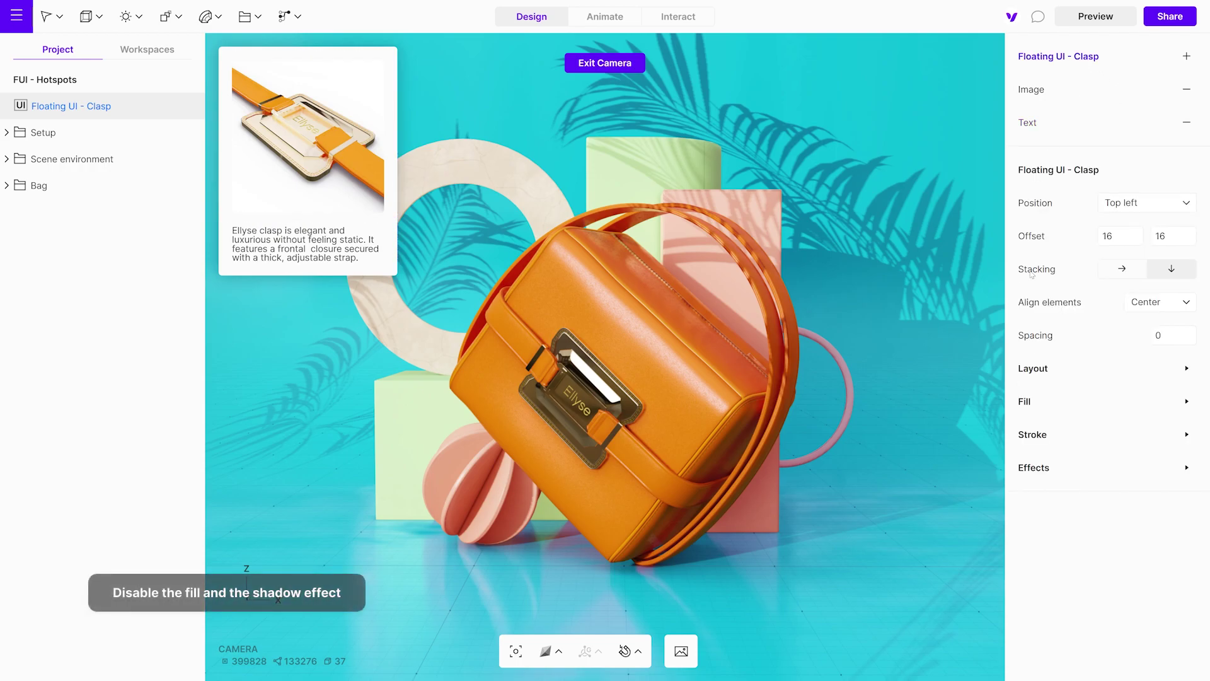
click(1186, 402)
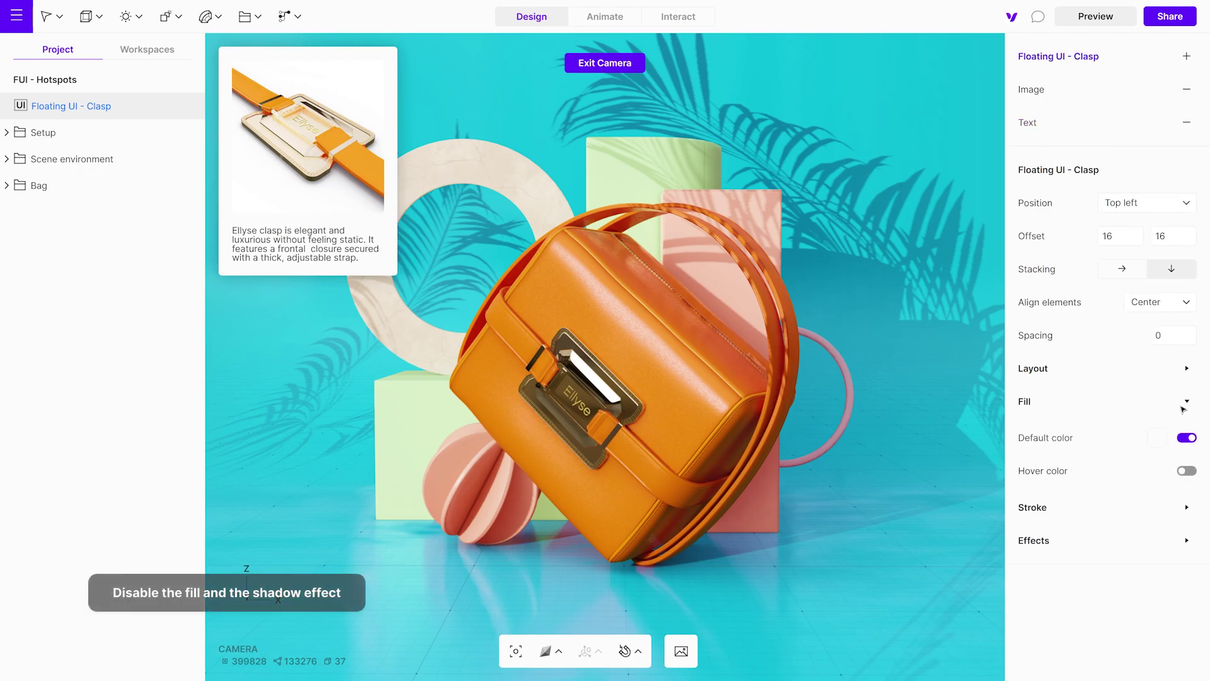
click(1187, 437)
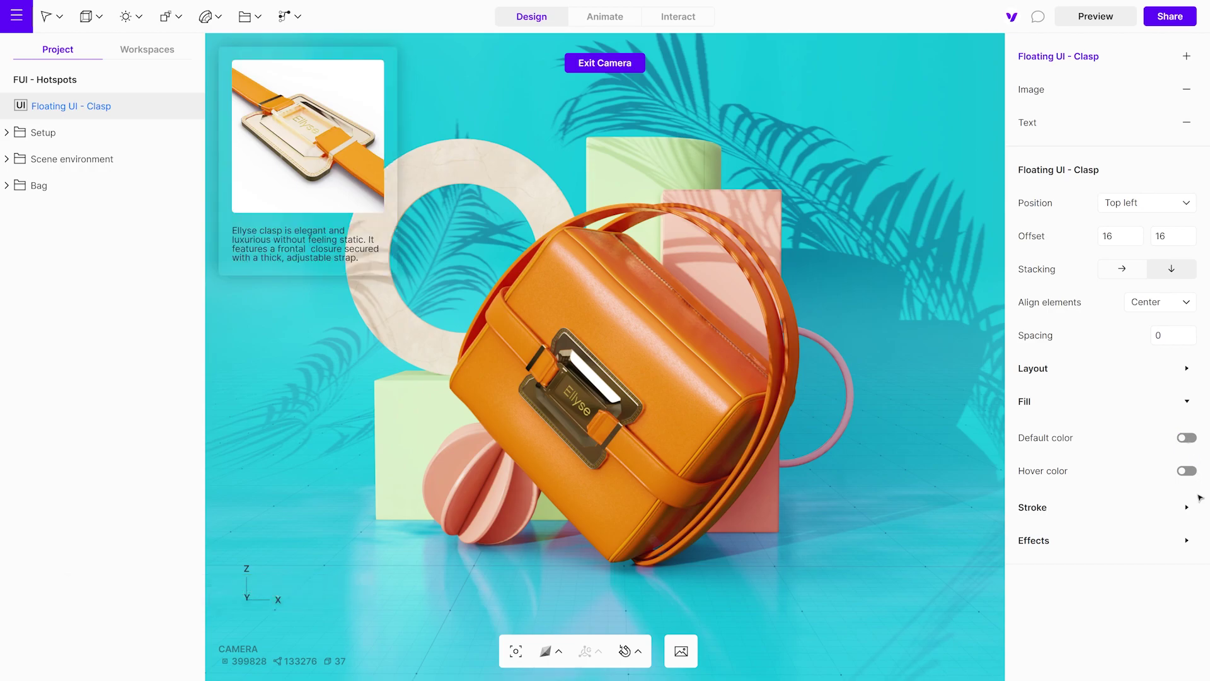
Disable the Clasp floating UI's shadow effect and enable its default stroke color.
click(1187, 540)
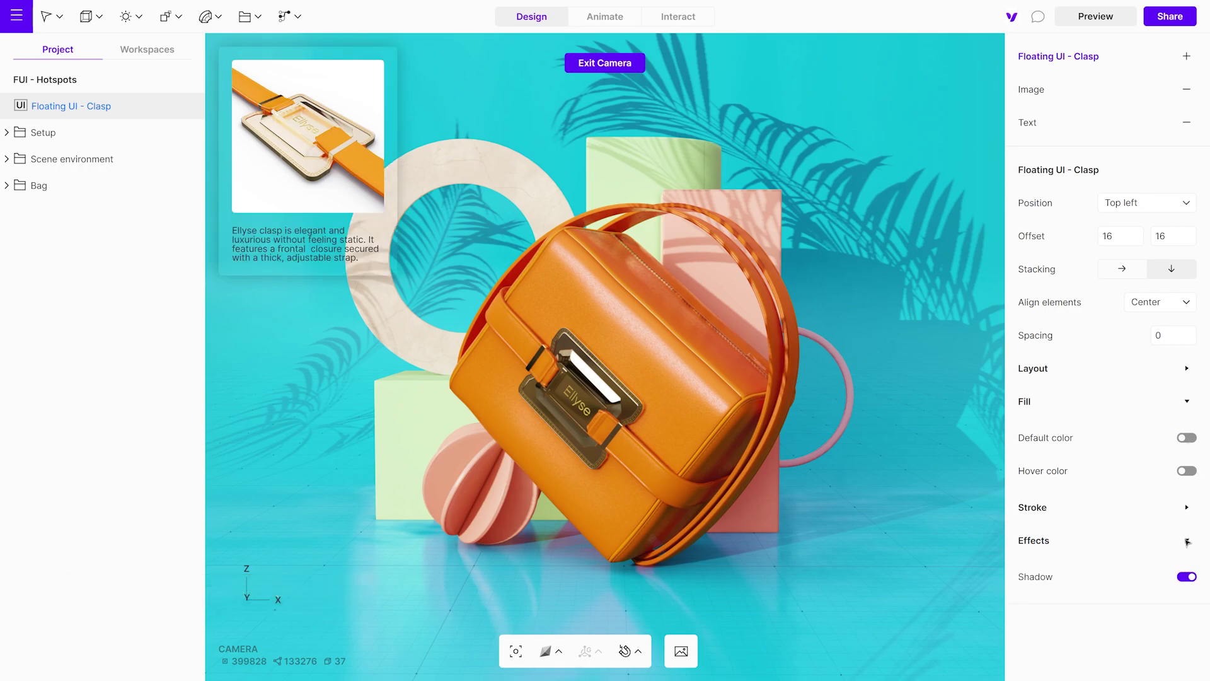
click(1185, 578)
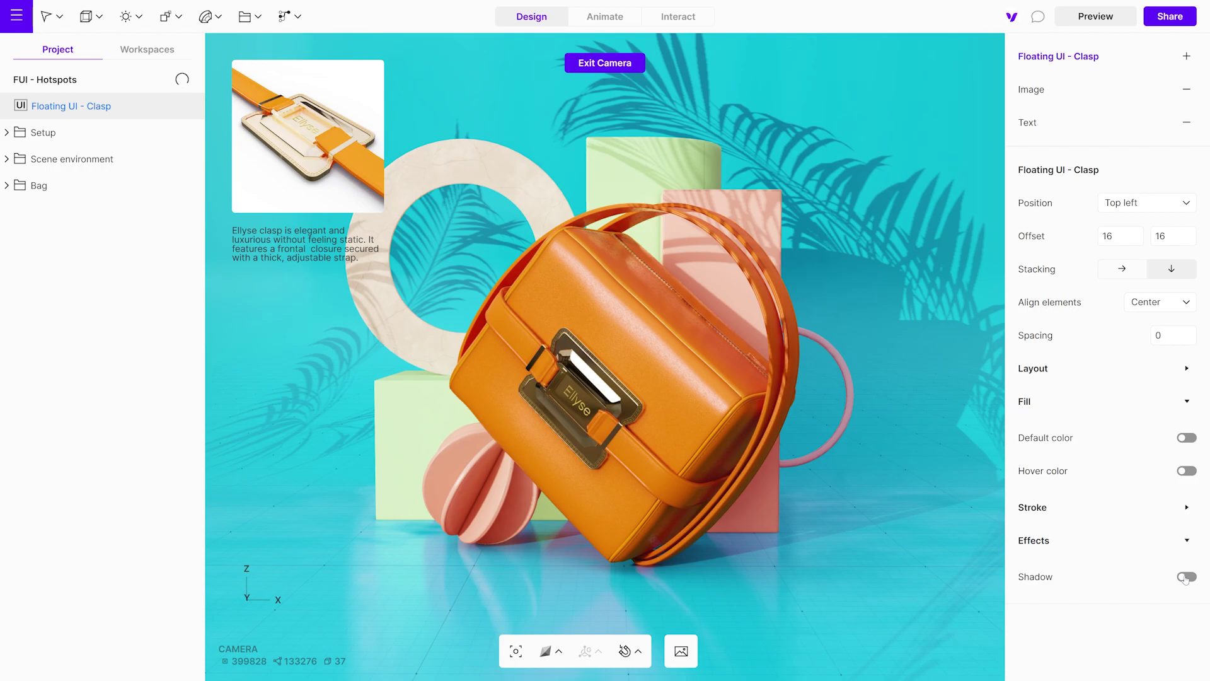
click(1187, 507)
click(1187, 577)
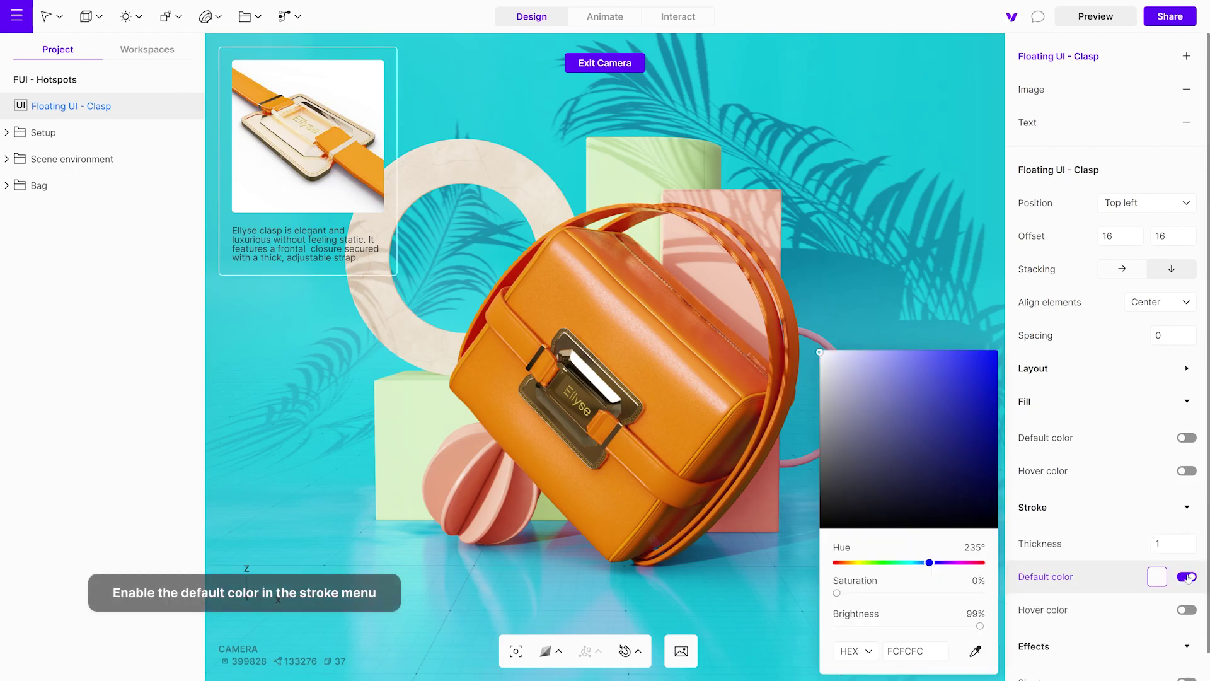
Set the description text's default font color to white and its line spacing to 110.
click(1071, 126)
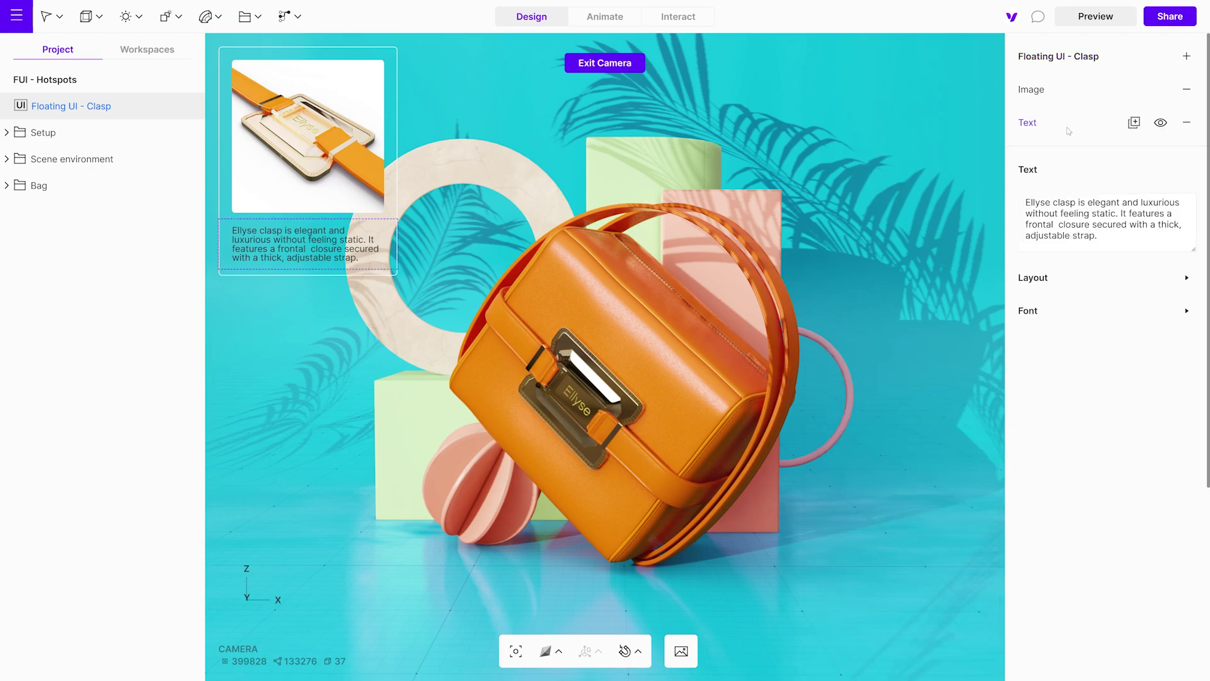
click(1186, 312)
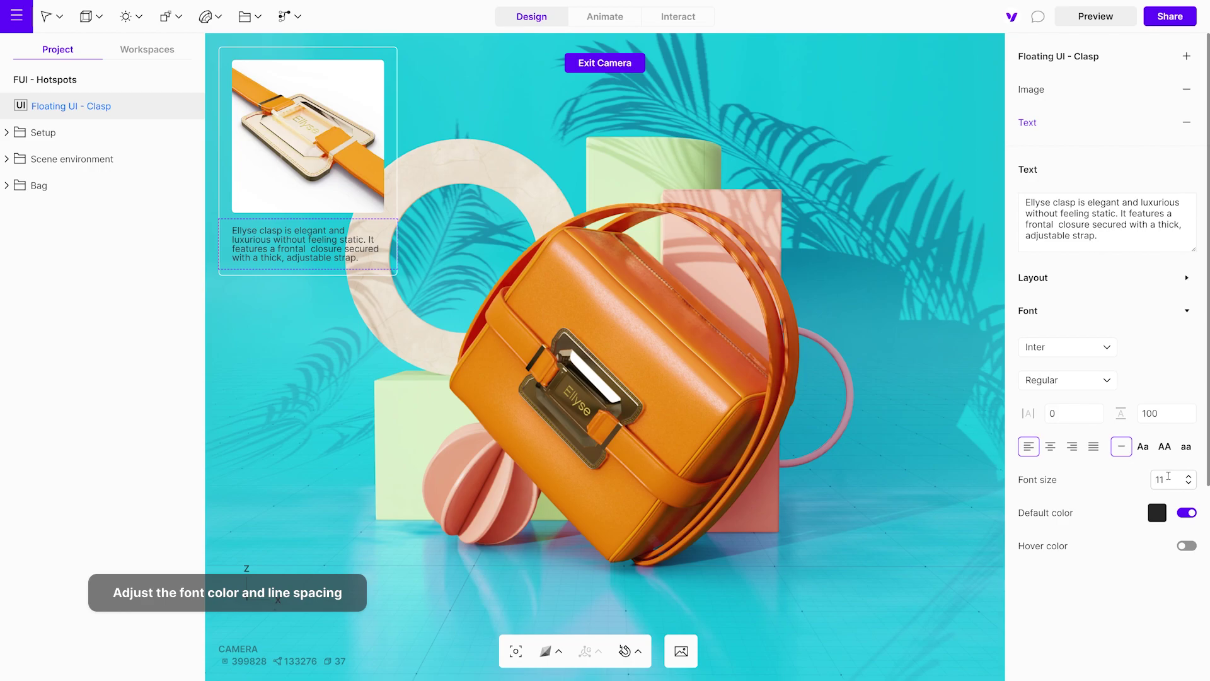
click(1157, 512)
drag(938, 493, 820, 317)
drag(1187, 421, 1170, 327)
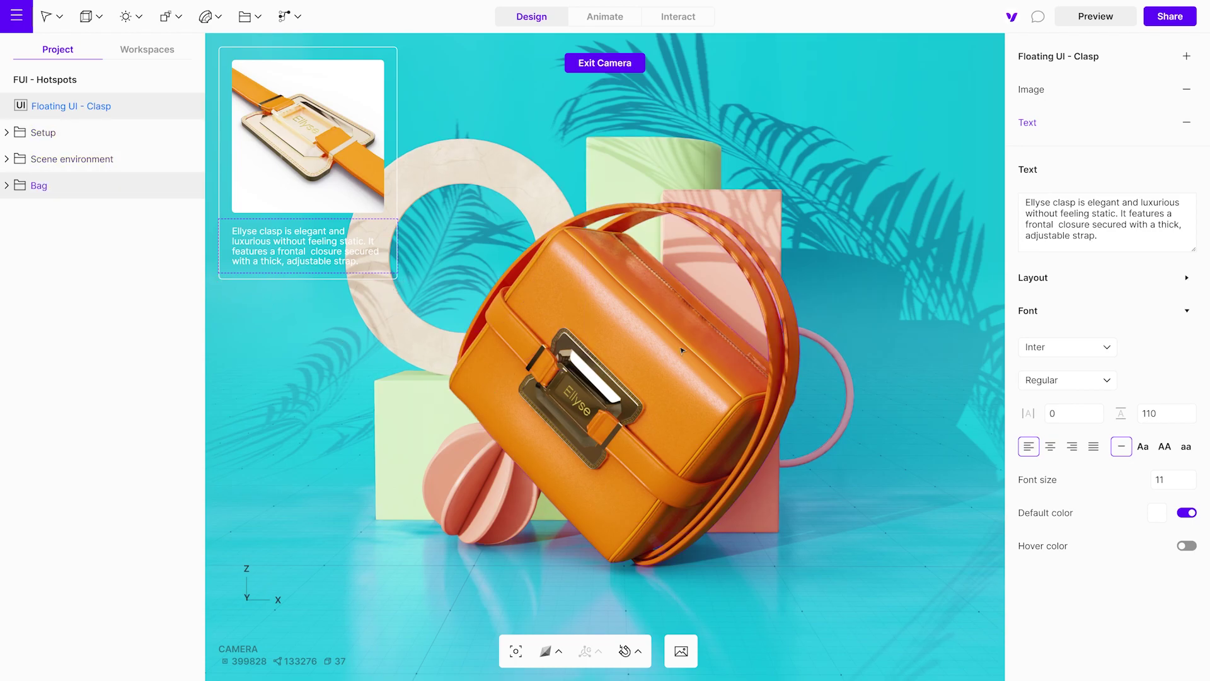
Set the corner radius of the Clasp floating UI to 0.
click(1069, 58)
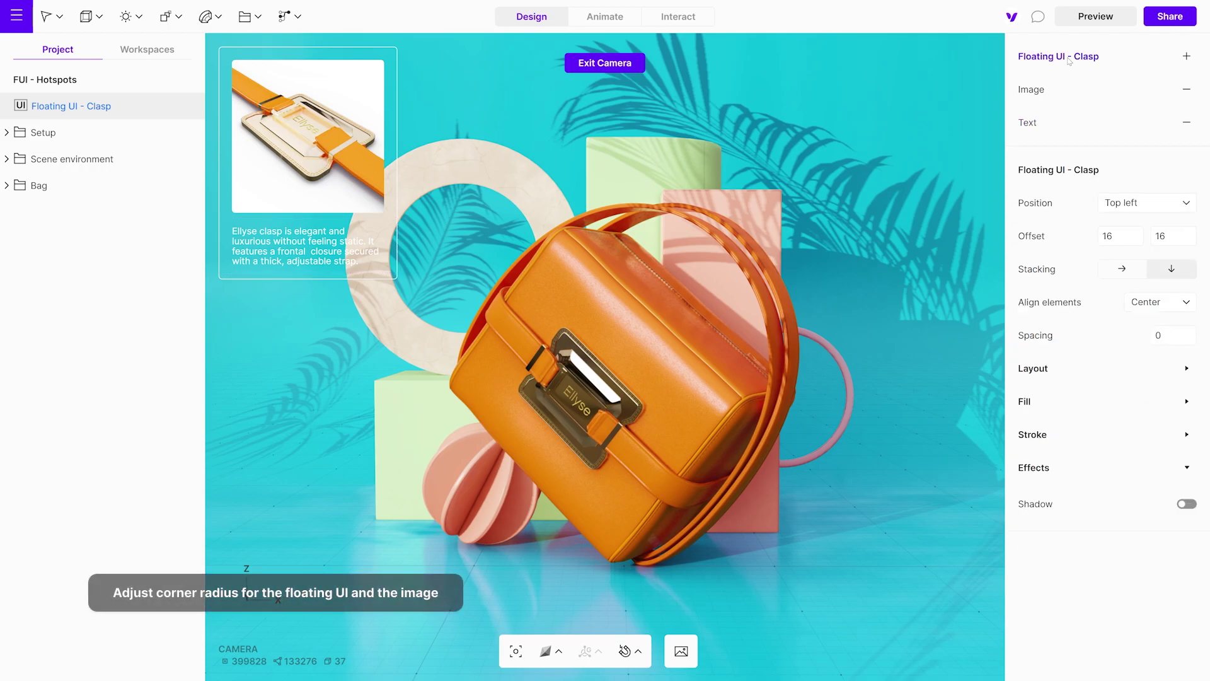
click(1148, 367)
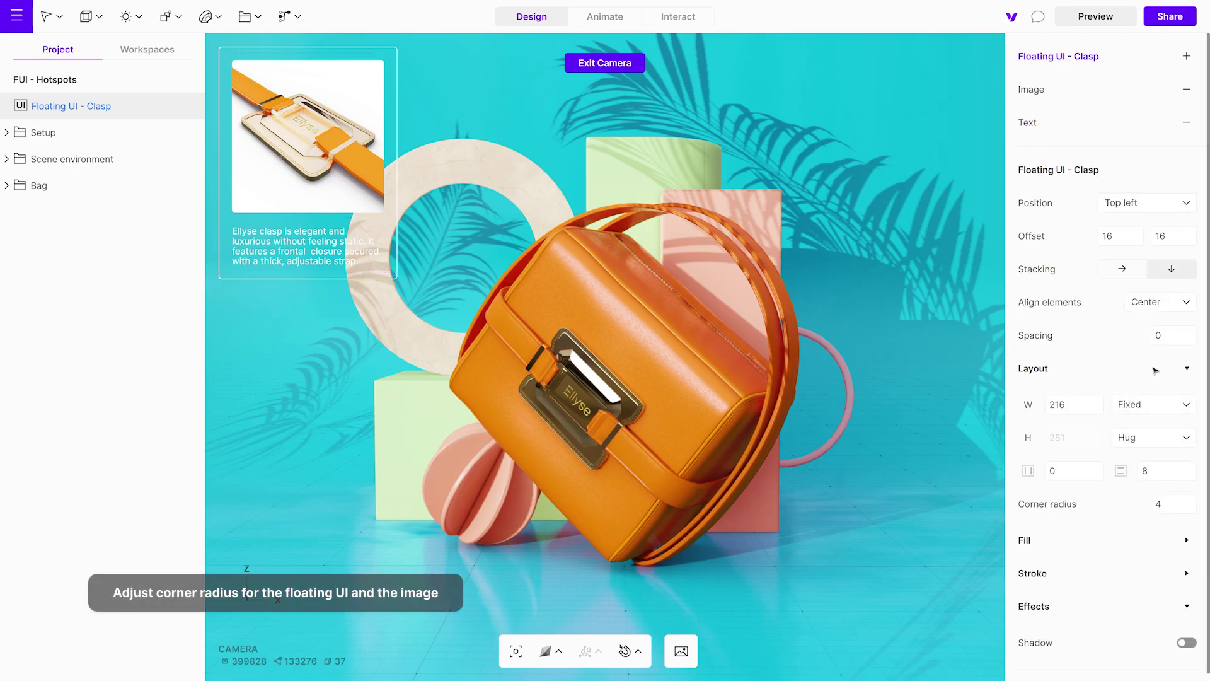
drag(1179, 502, 1184, 542)
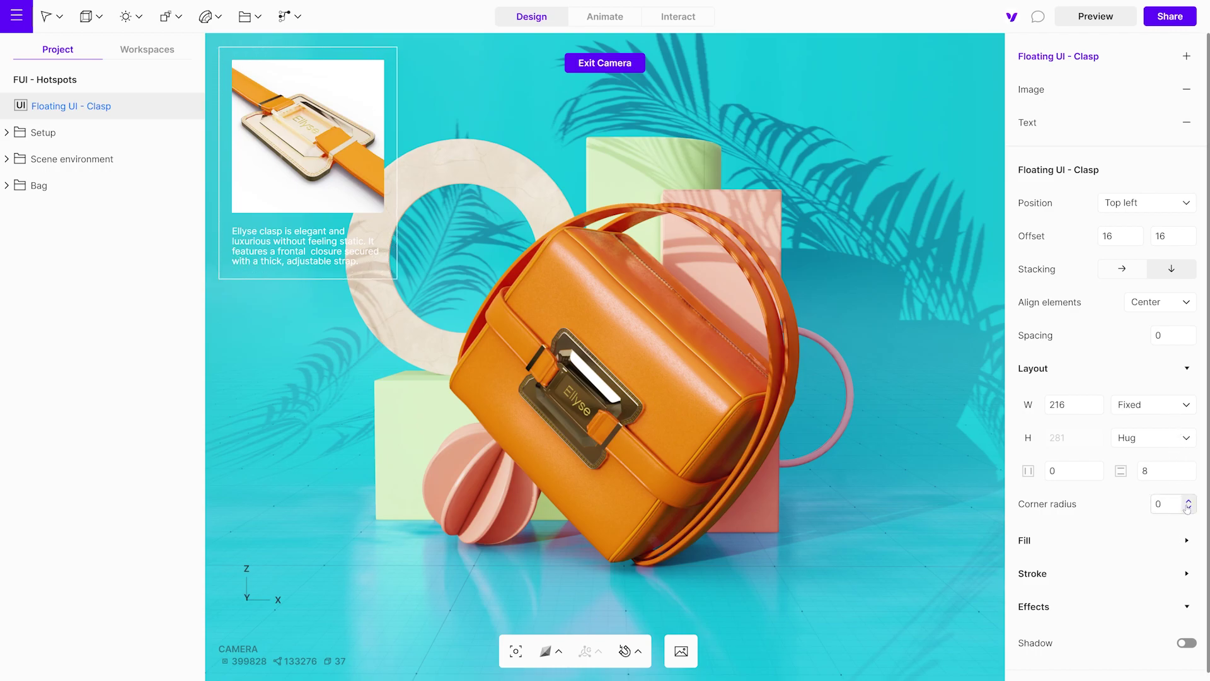
Add a hotspot to the scene and rename it "Hotspot - Clasp".
click(288, 17)
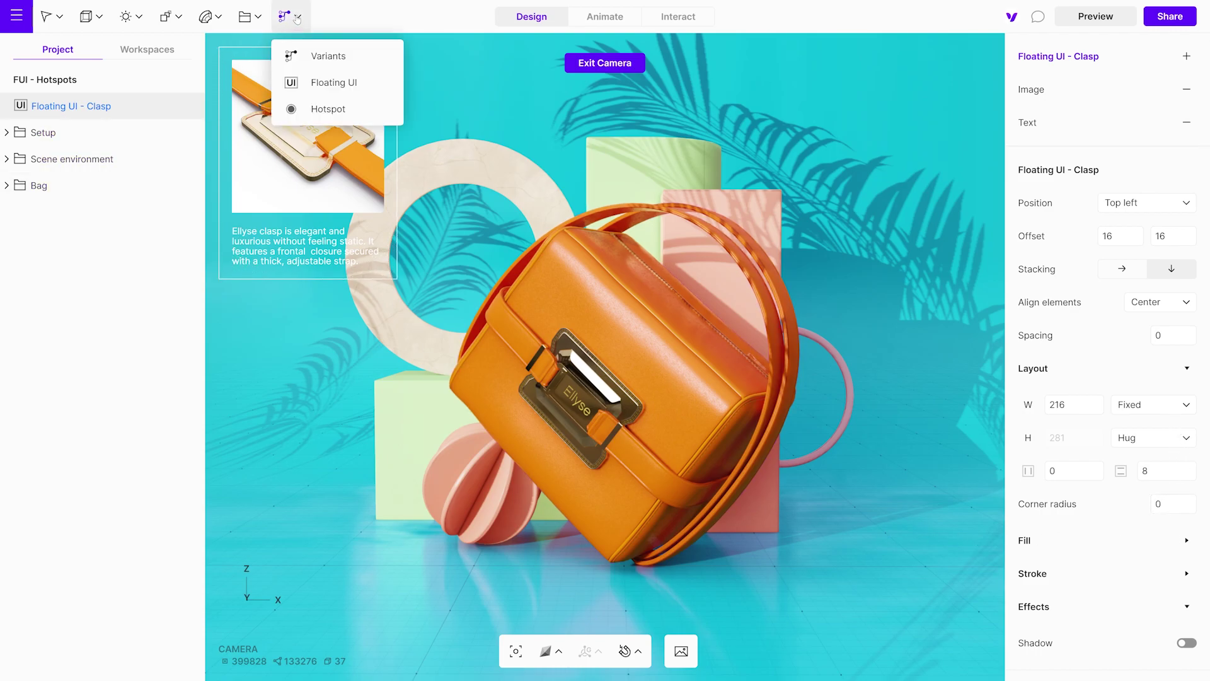
click(311, 110)
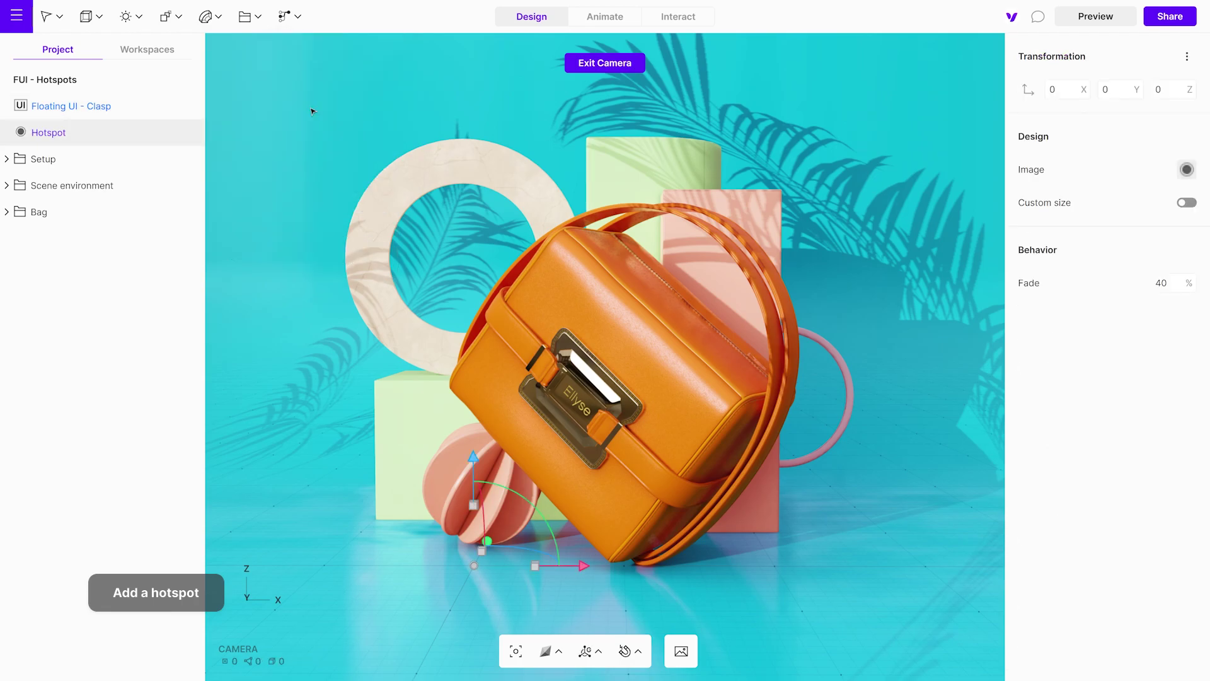
double_click(81, 132)
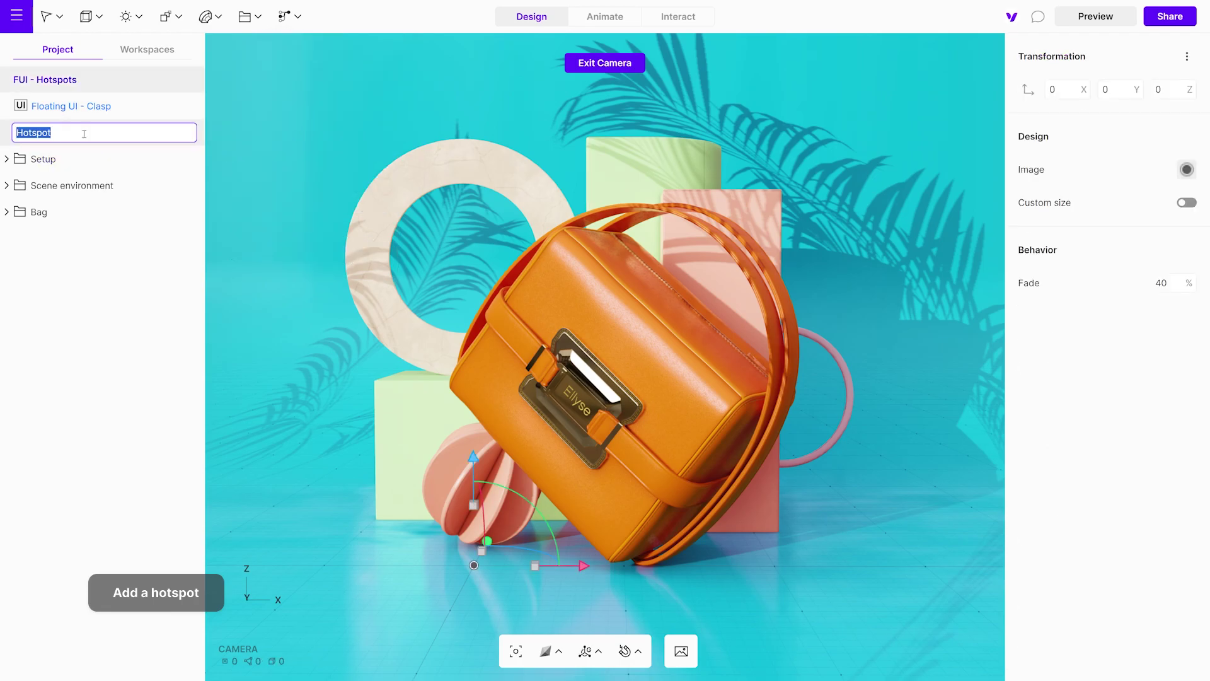
click(84, 133)
text(- )
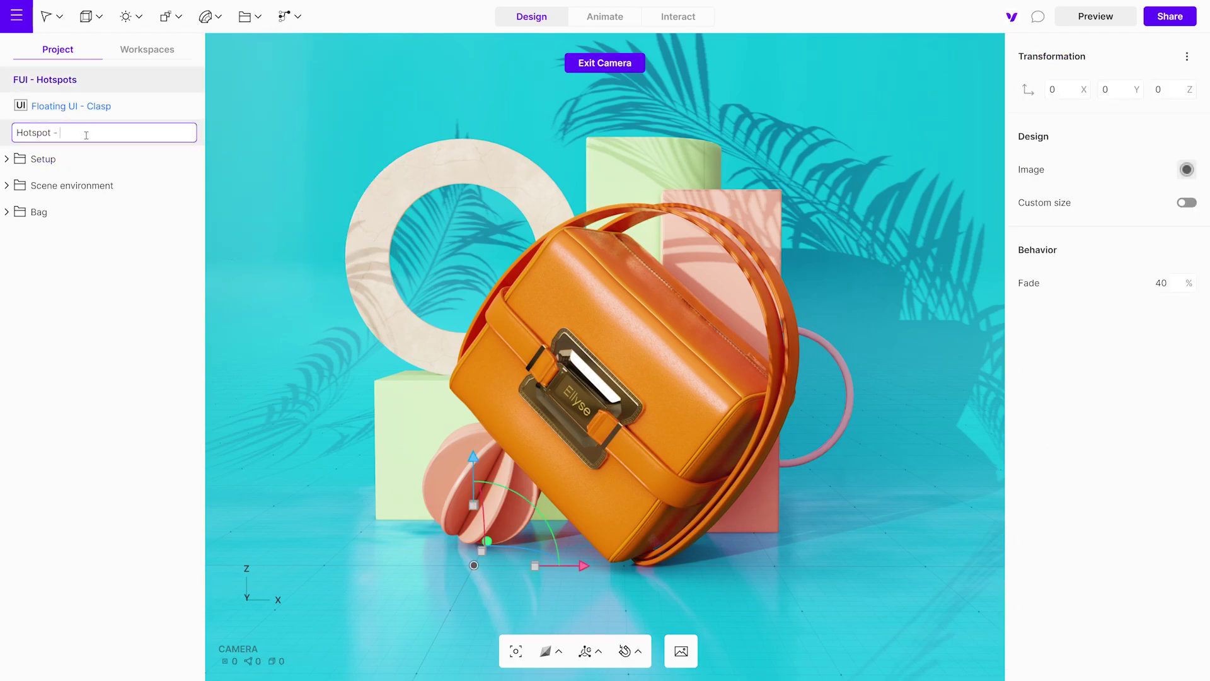
text(Clas)
text(p)
key(Return)
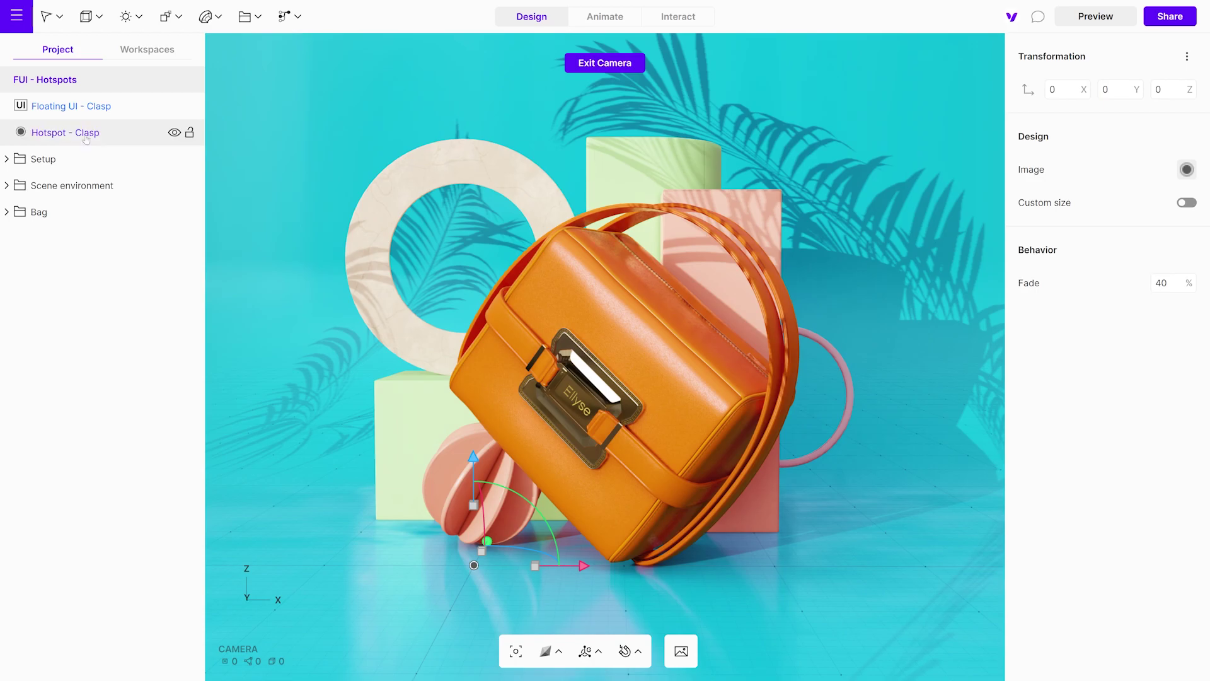
Exit the camera view and move the Clasp hotspot toward the bag, to about 24 in X and 183 in Z.
drag(473, 457, 483, 176)
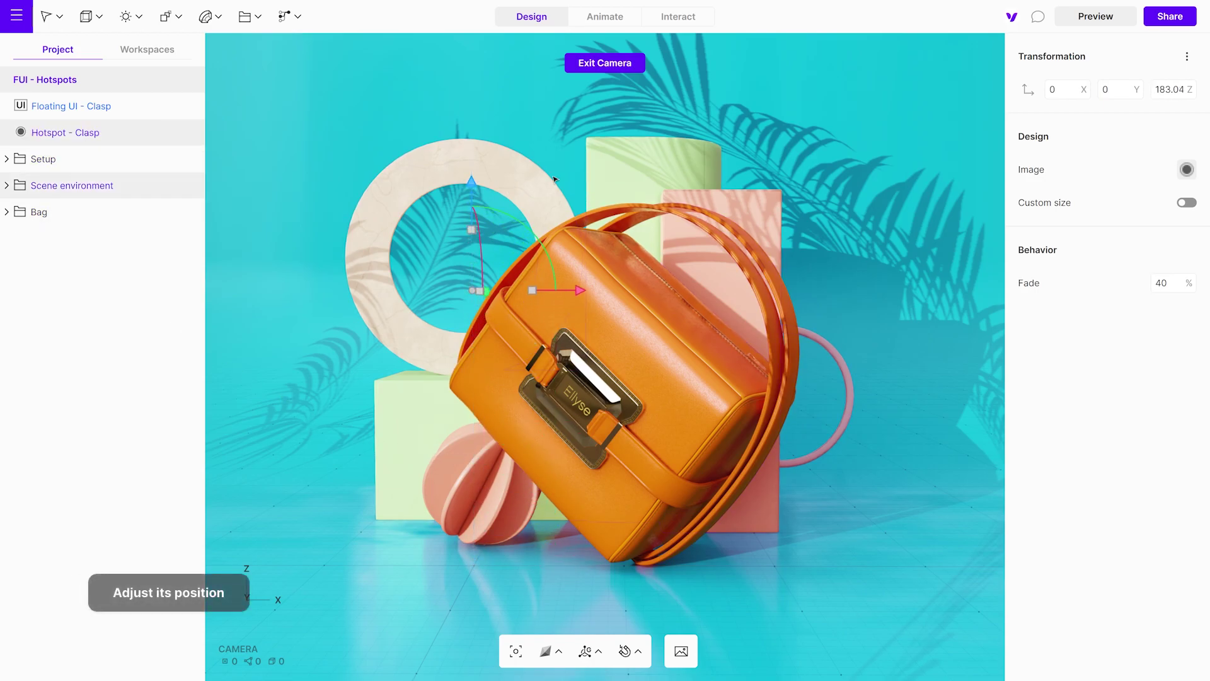
click(628, 71)
drag(630, 189, 553, 333)
drag(541, 262, 577, 255)
drag(576, 256, 646, 319)
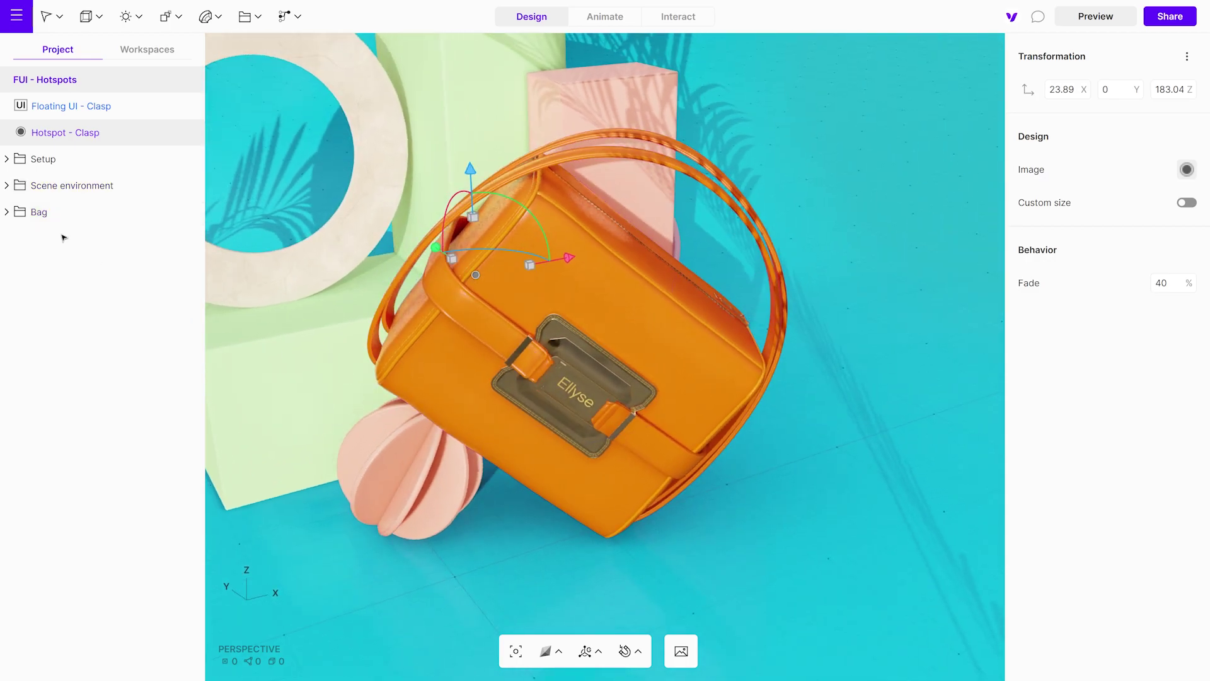
Return to the camera view and replace the Clasp hotspot's image with the uploaded Animated Hotspot JSON file.
click(7, 160)
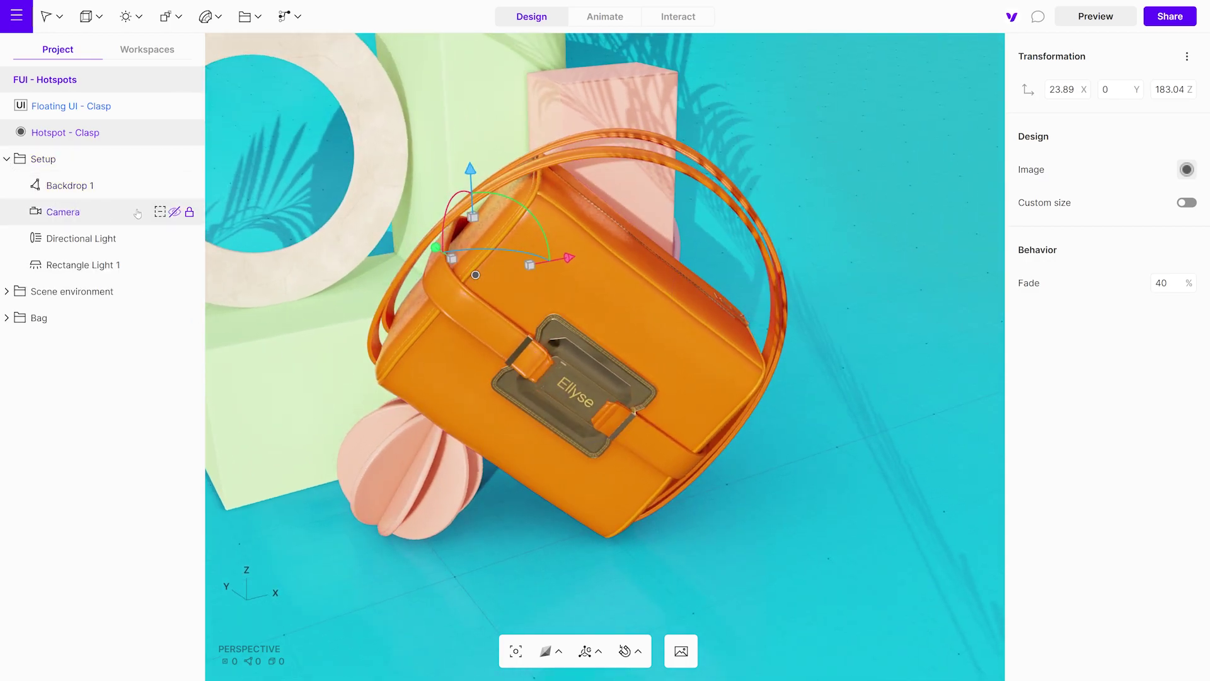
click(160, 212)
click(7, 159)
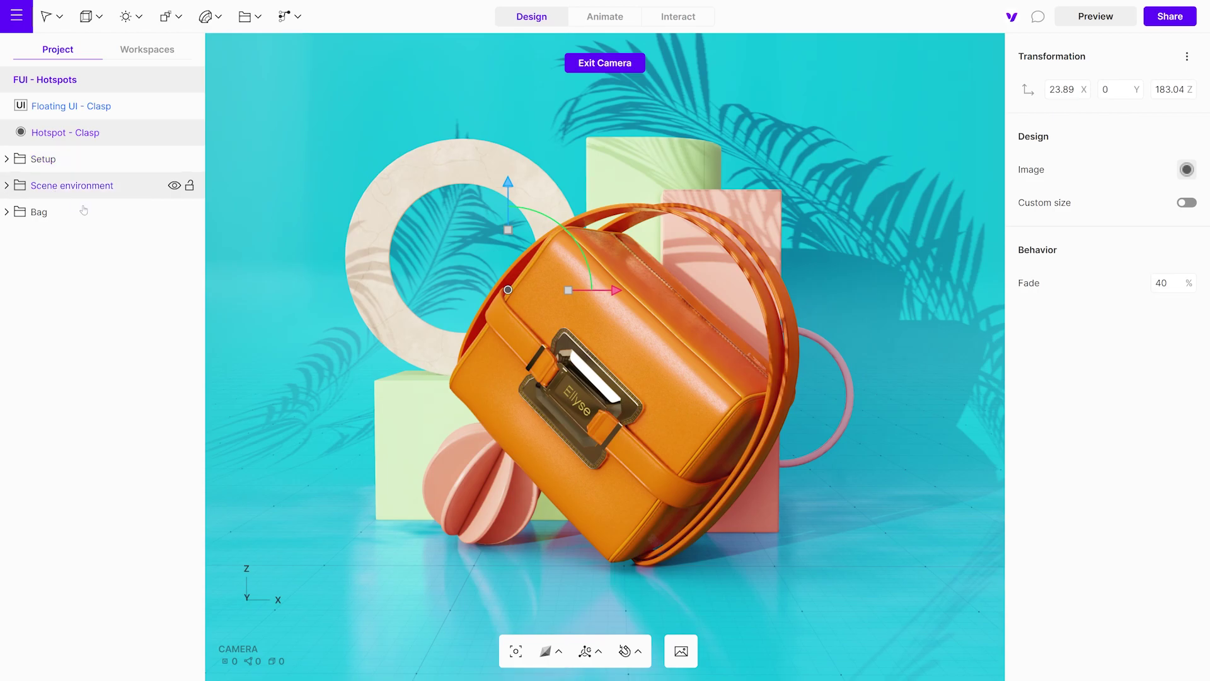
click(1186, 169)
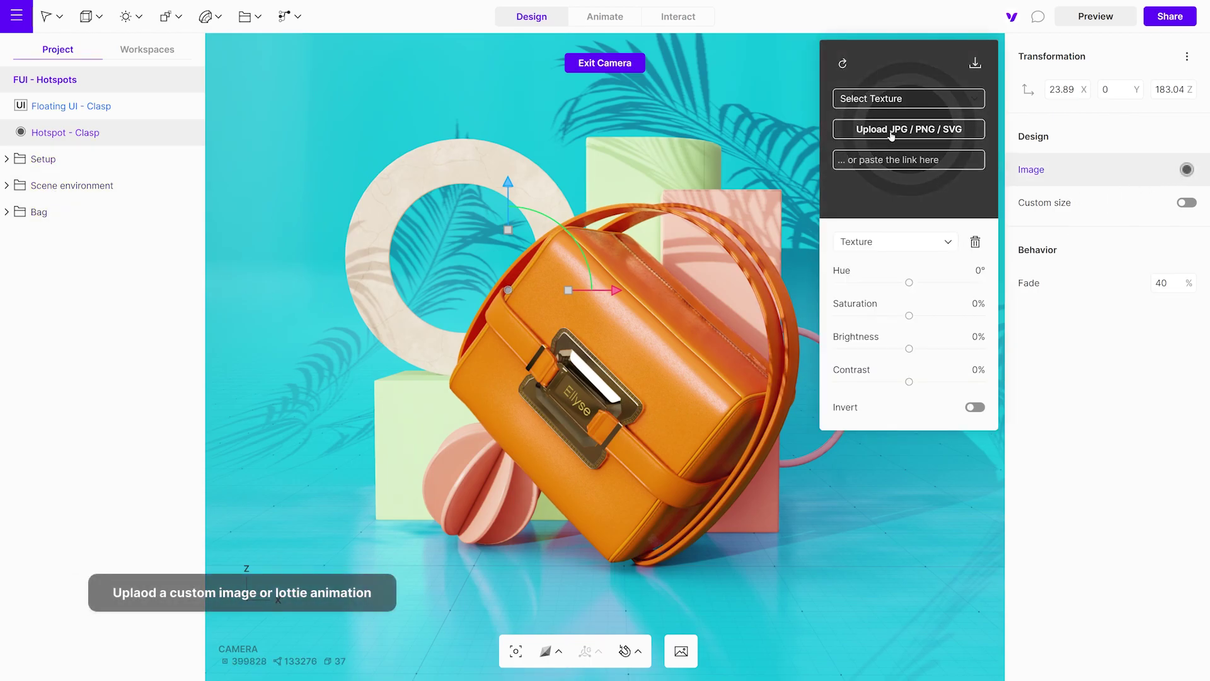
click(892, 136)
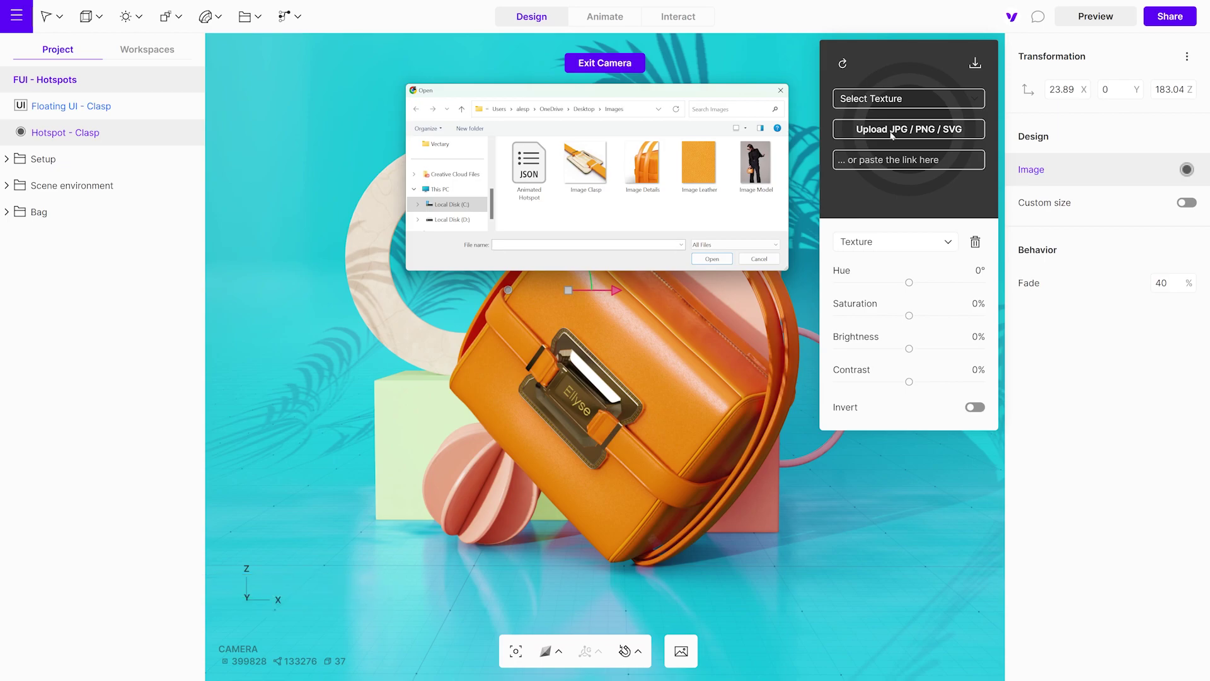
click(529, 166)
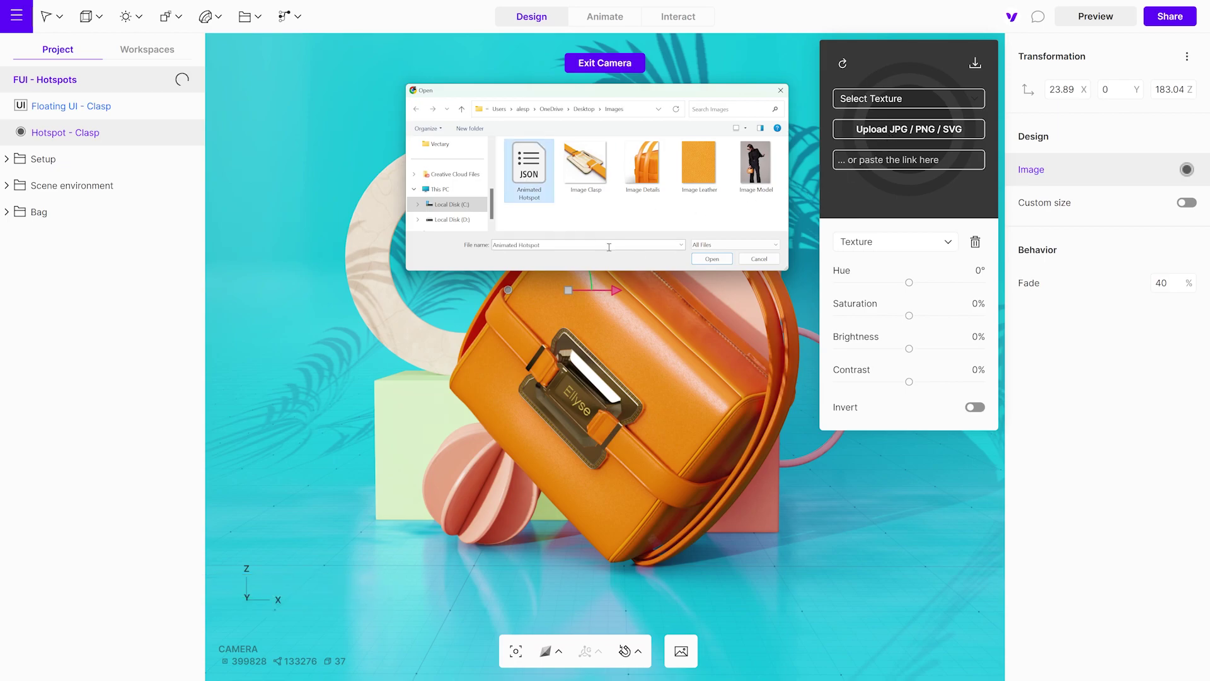
click(712, 259)
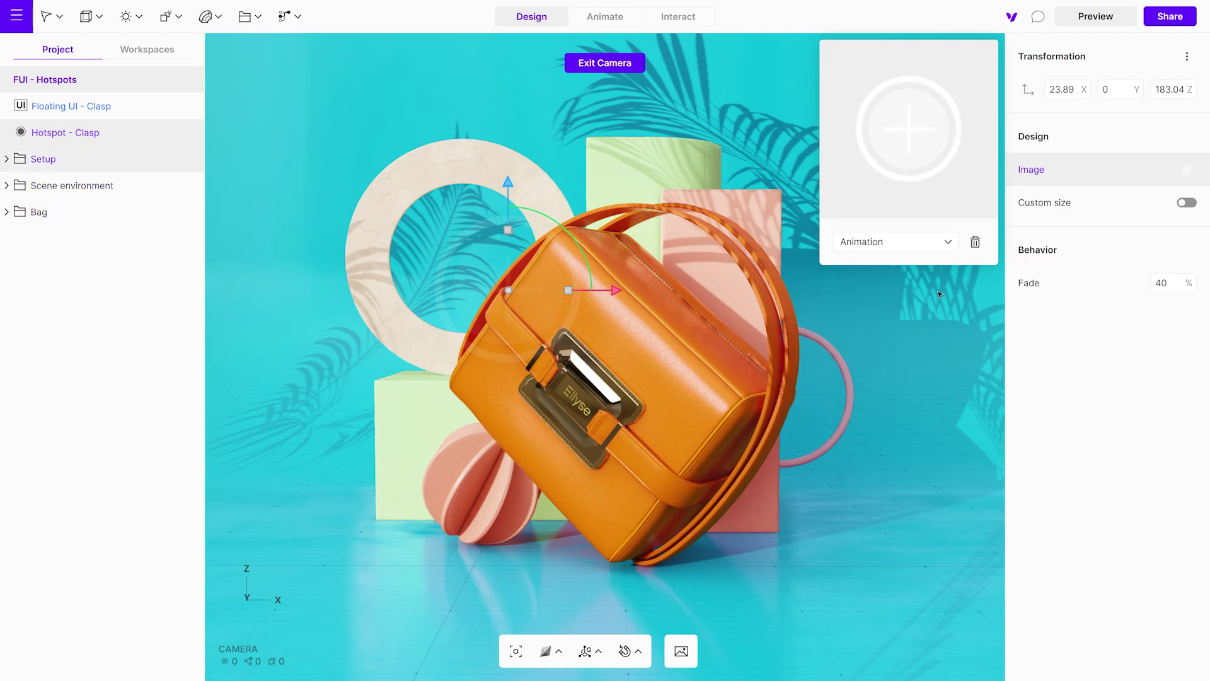
Enable a custom size for the Clasp hotspot with a width of 65 and set its fade to 100%.
click(1184, 203)
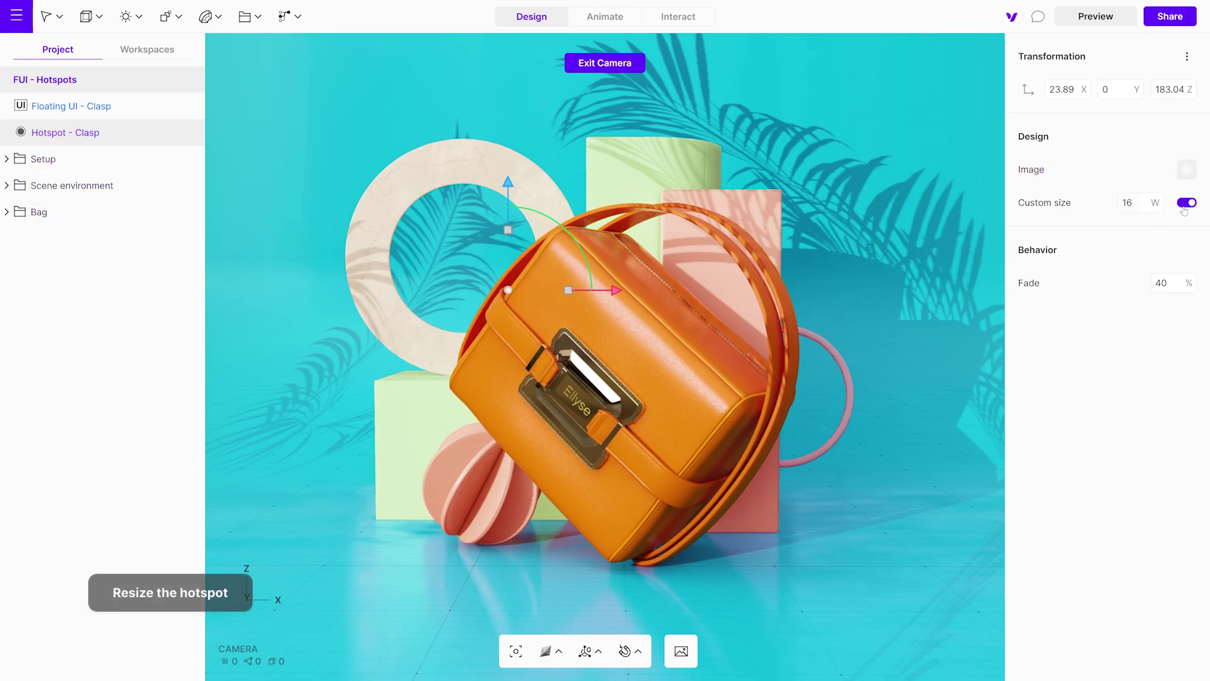
drag(1131, 202, 1138, 166)
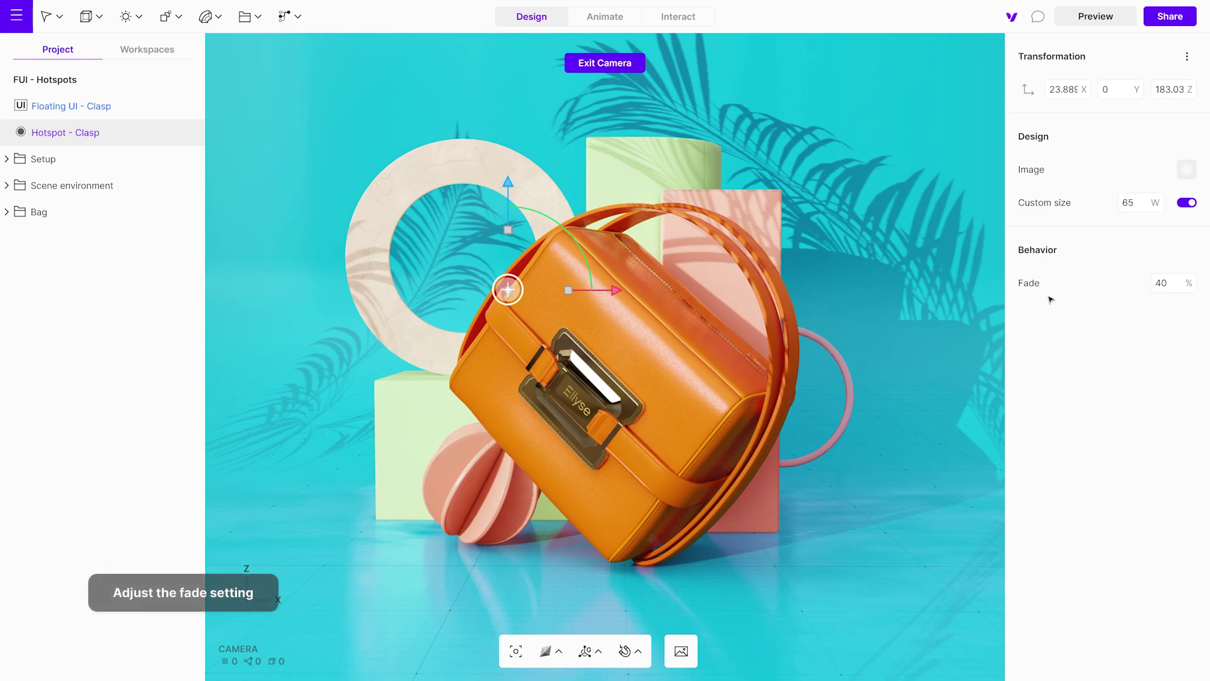
drag(1191, 287, 1181, 224)
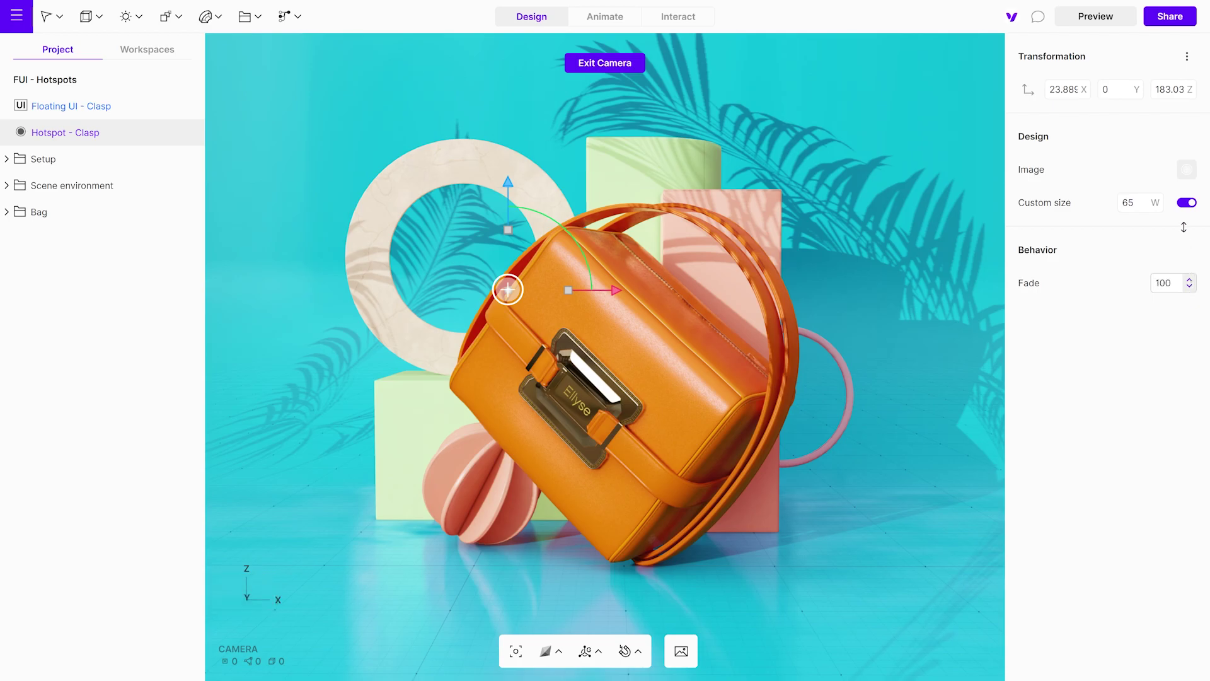
Exit the camera view and preview the scene to check how the hotspot looks from behind the bag.
click(605, 63)
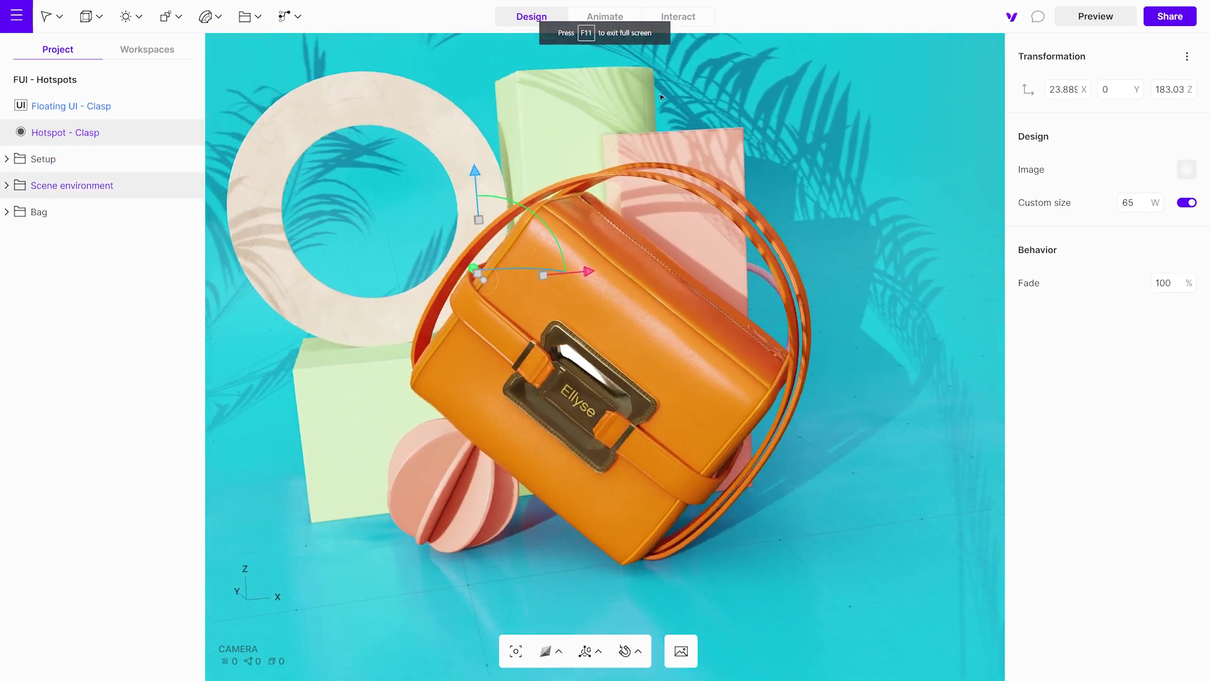
click(1096, 17)
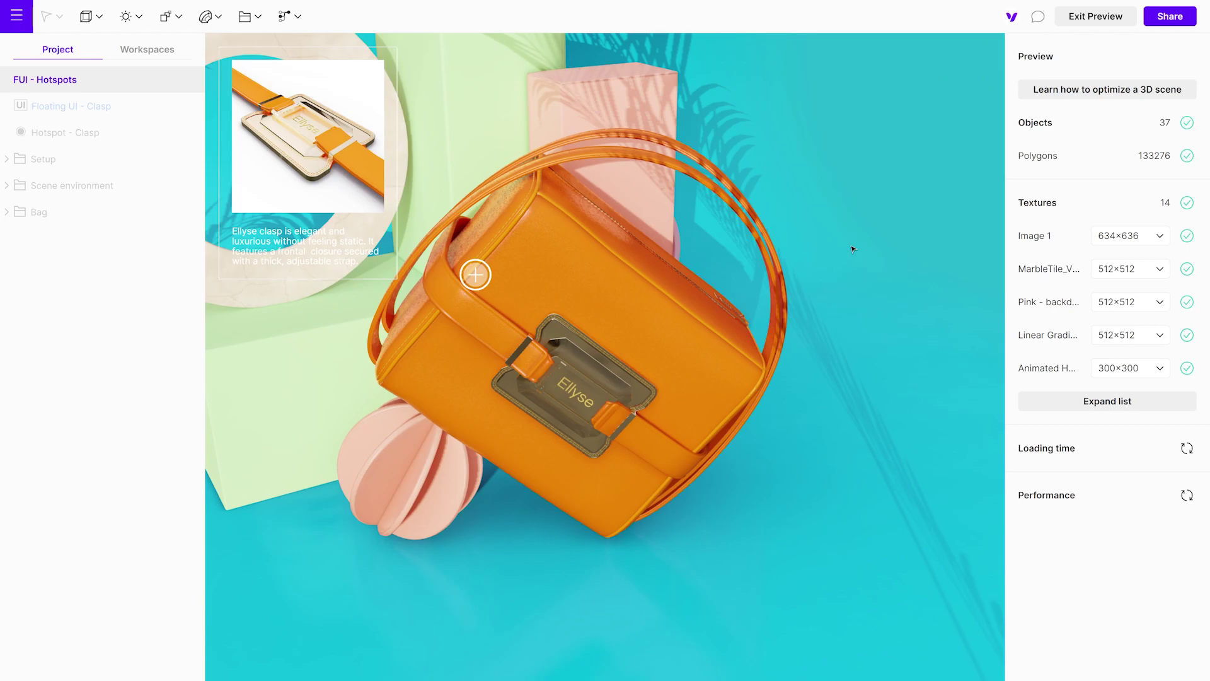
drag(853, 250, 631, 280)
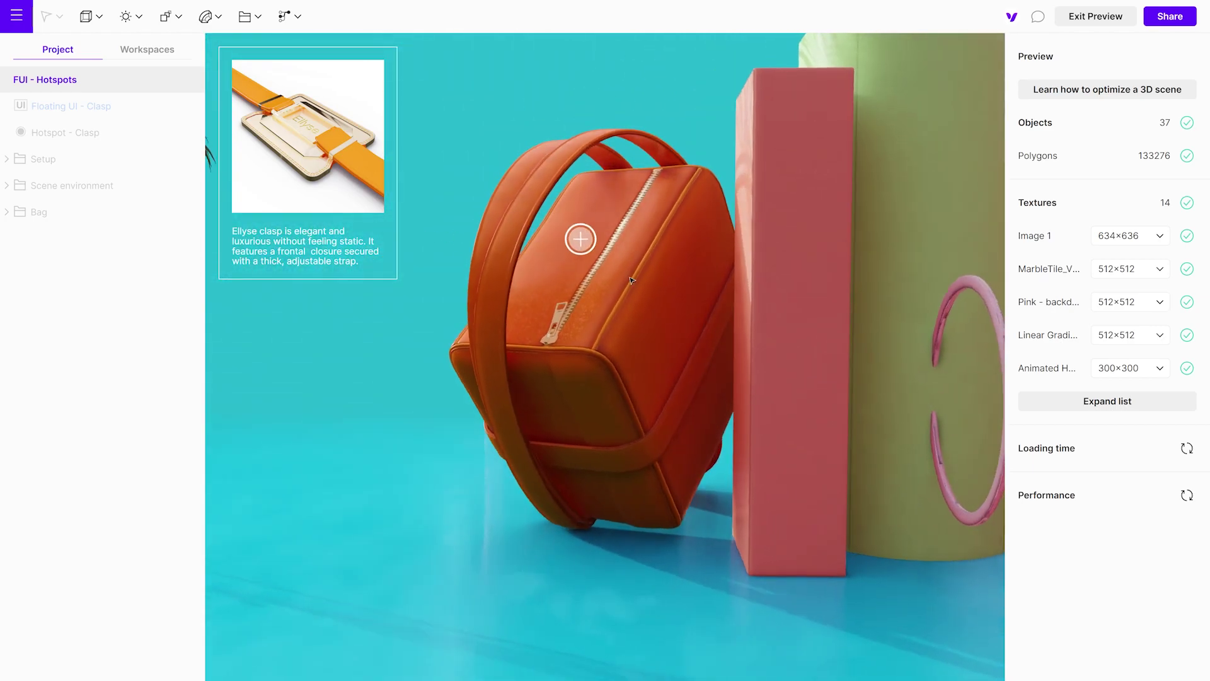
click(570, 234)
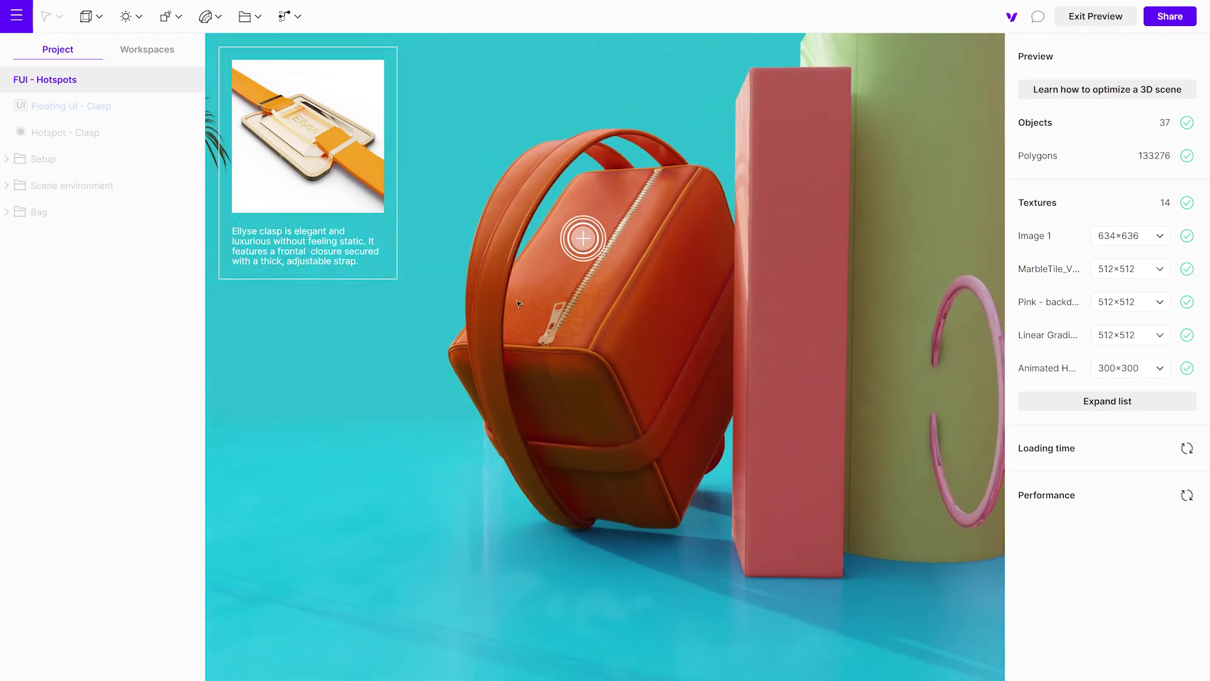
click(1095, 18)
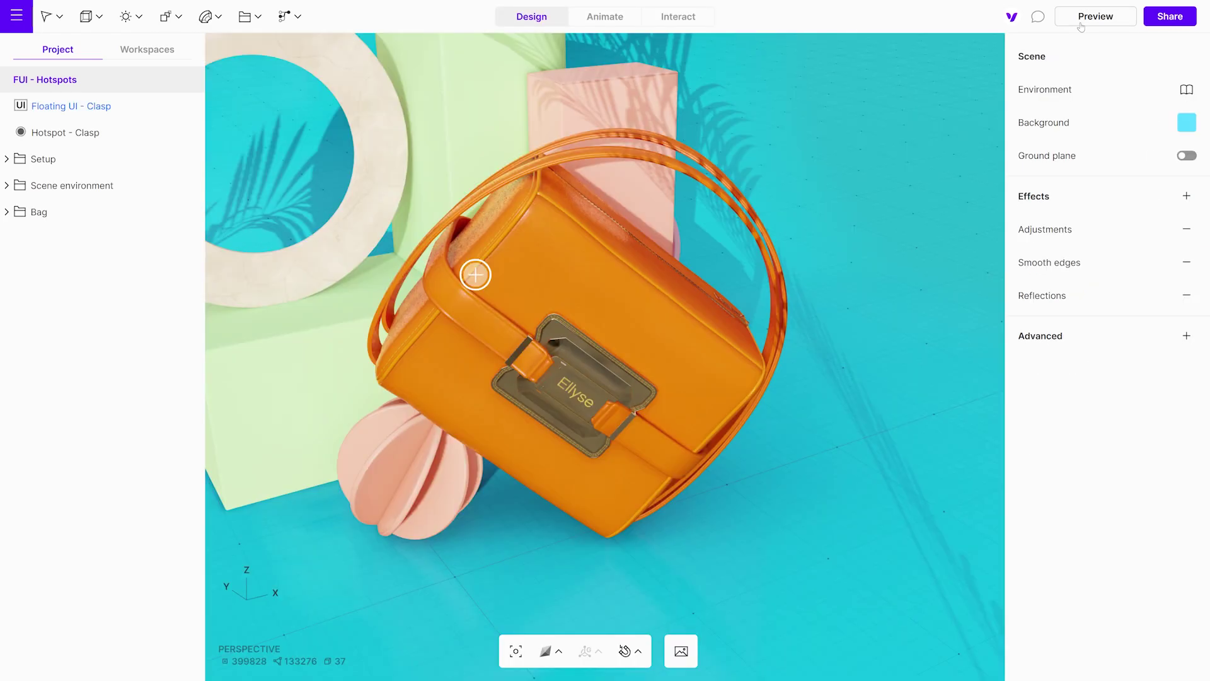
Set the Clasp hotspot's fade to 21% and preview how it looks when hidden behind the bag.
click(65, 132)
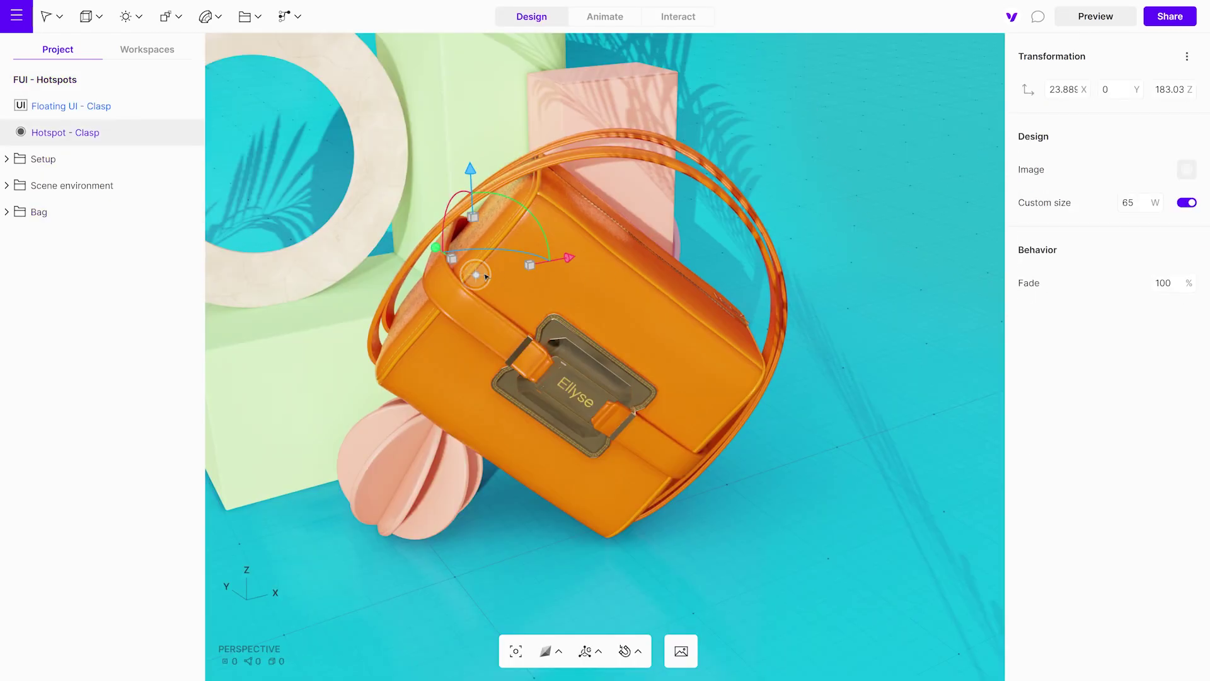
drag(1188, 282, 1188, 287)
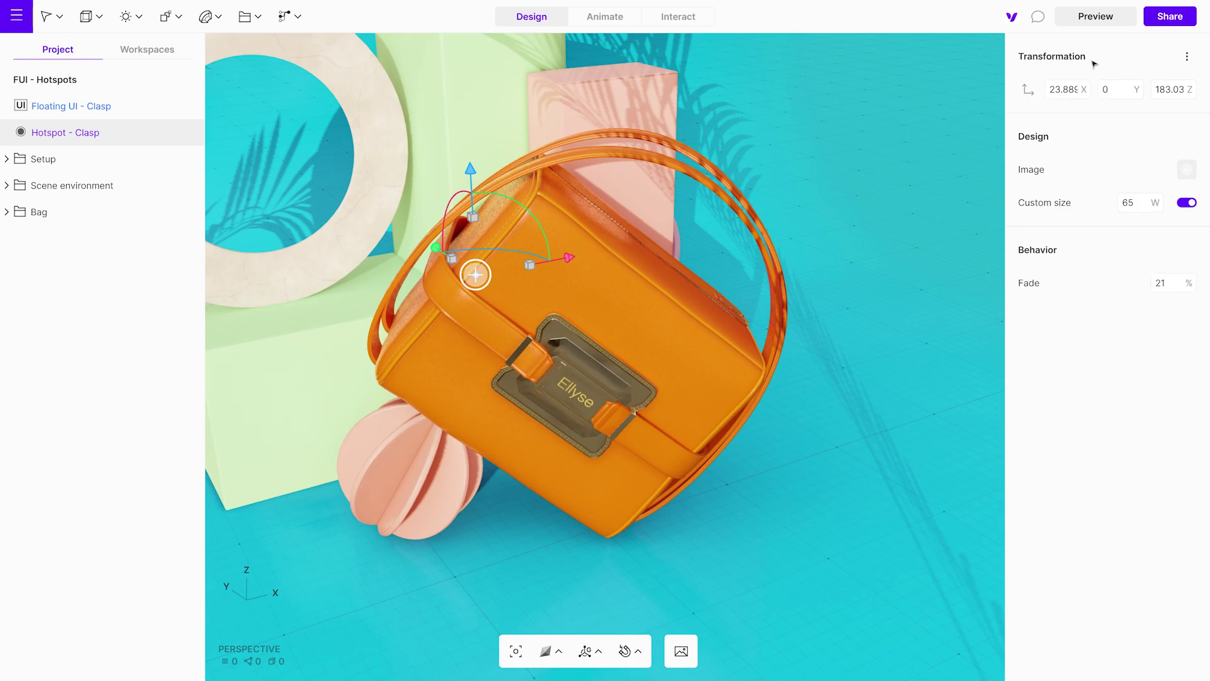
click(1097, 17)
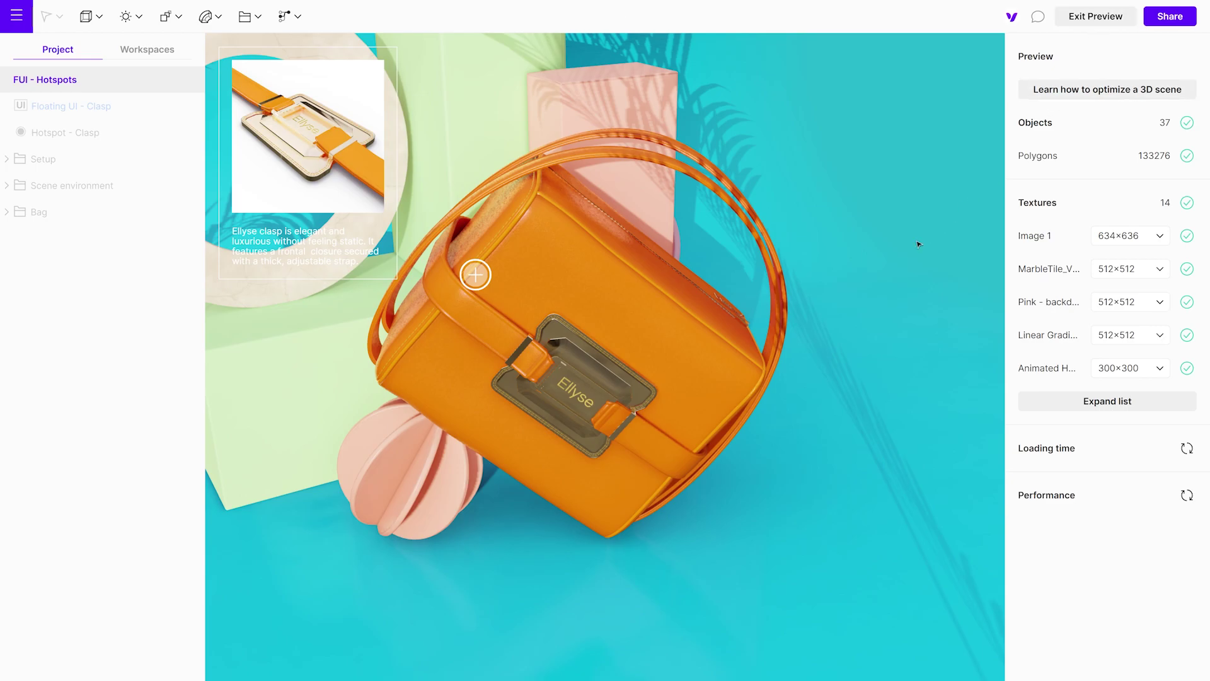
click(476, 274)
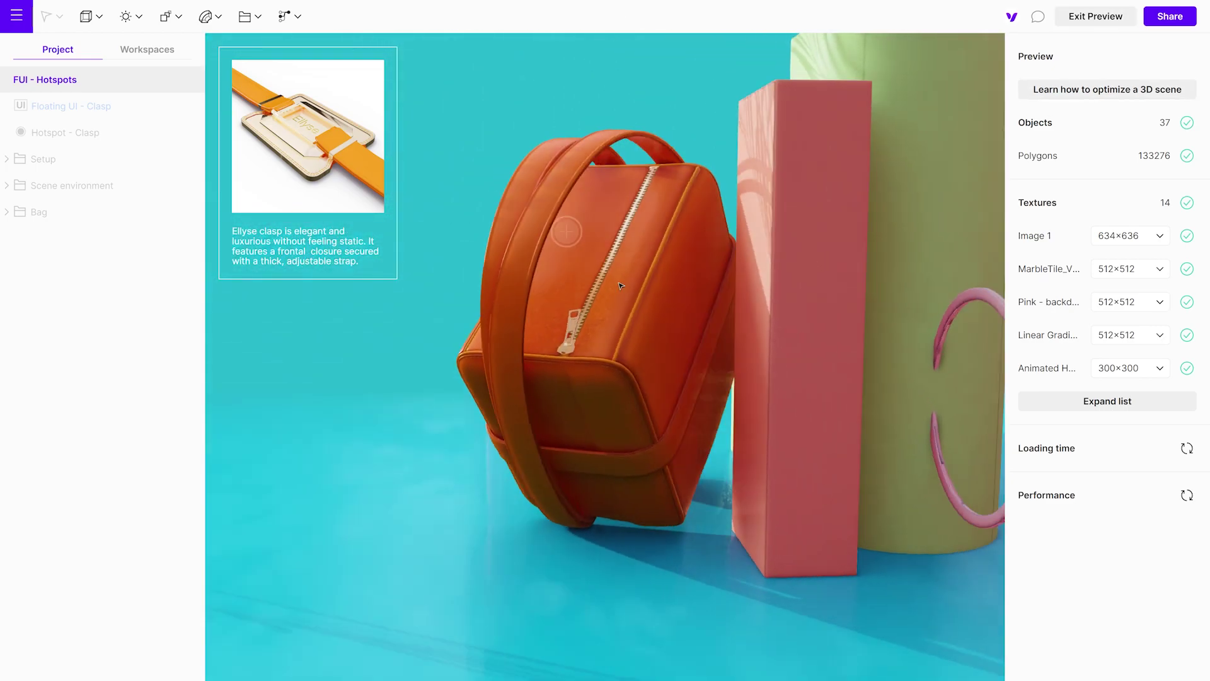
click(593, 247)
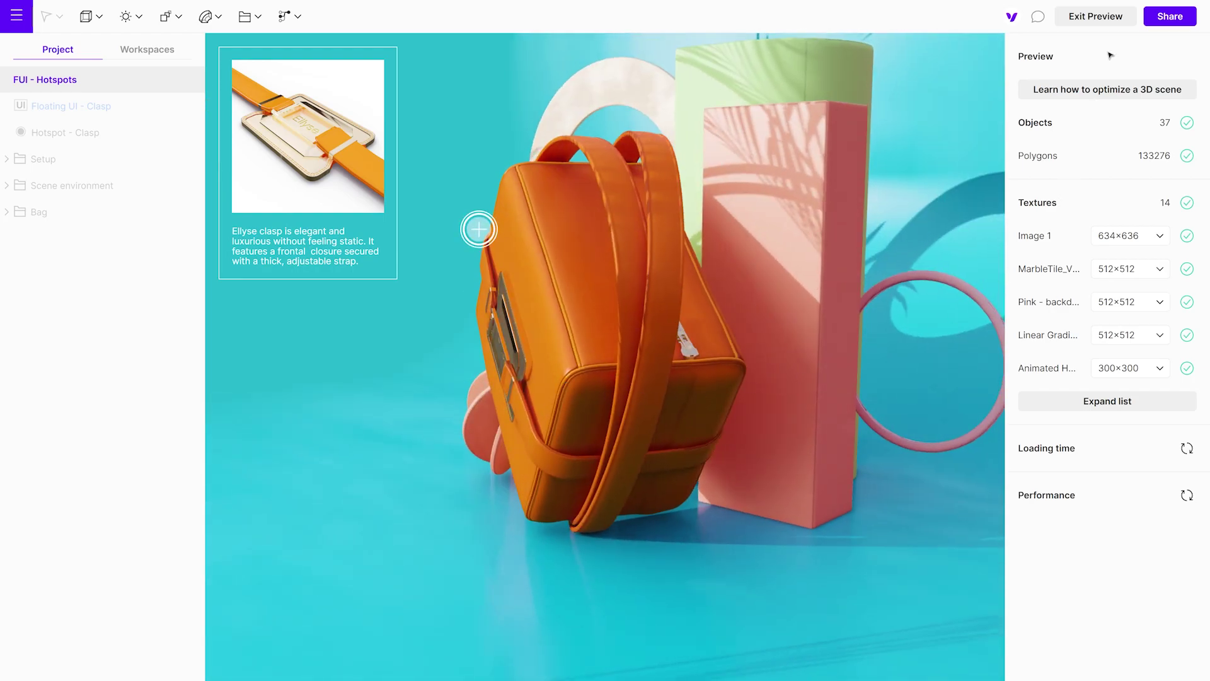
click(1108, 21)
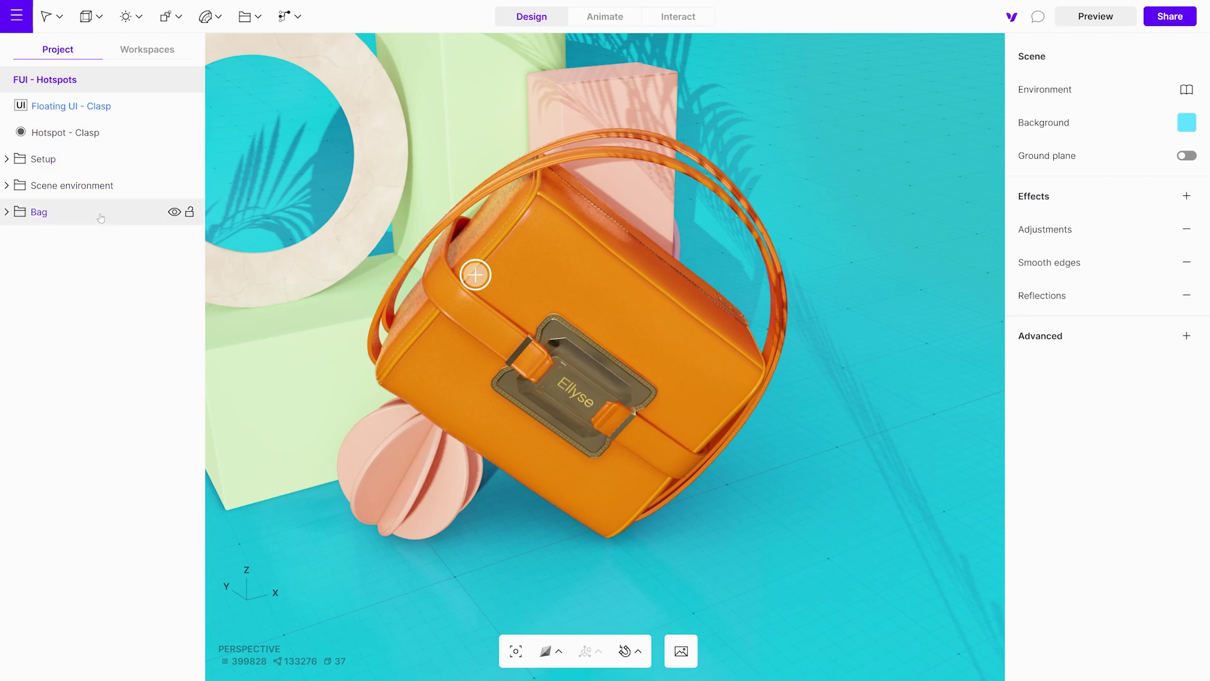
Return to the camera view and create a new interaction named "Open FUI - Clasp".
click(11, 162)
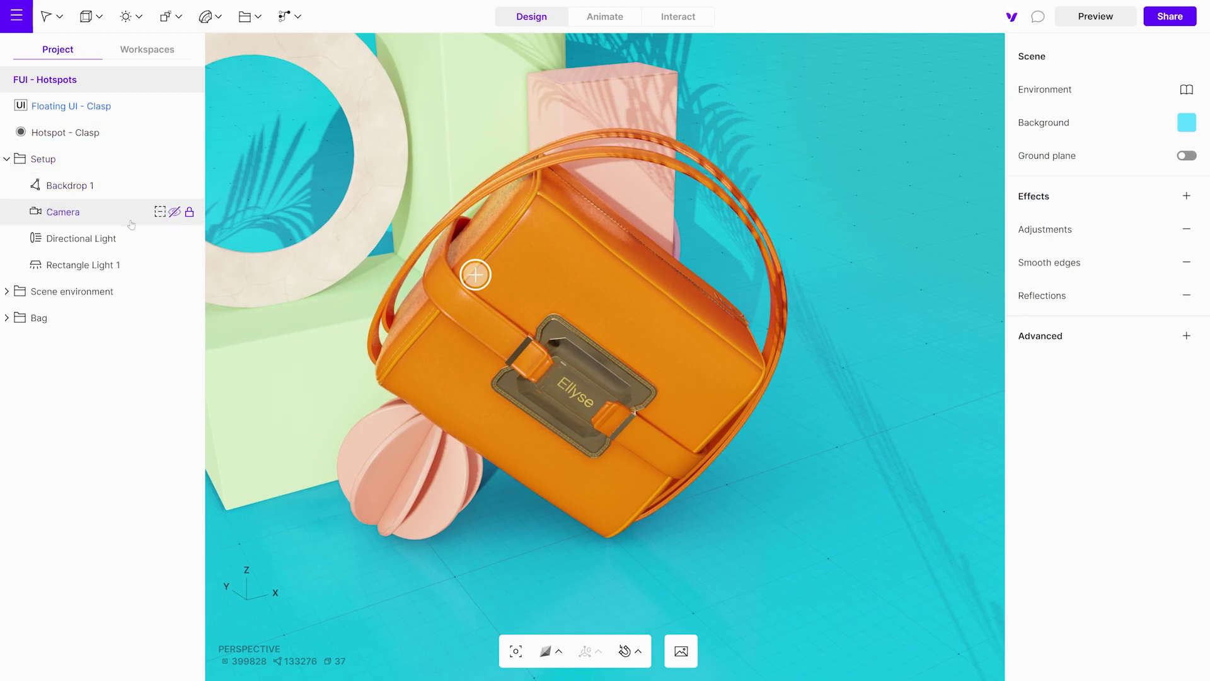
click(160, 212)
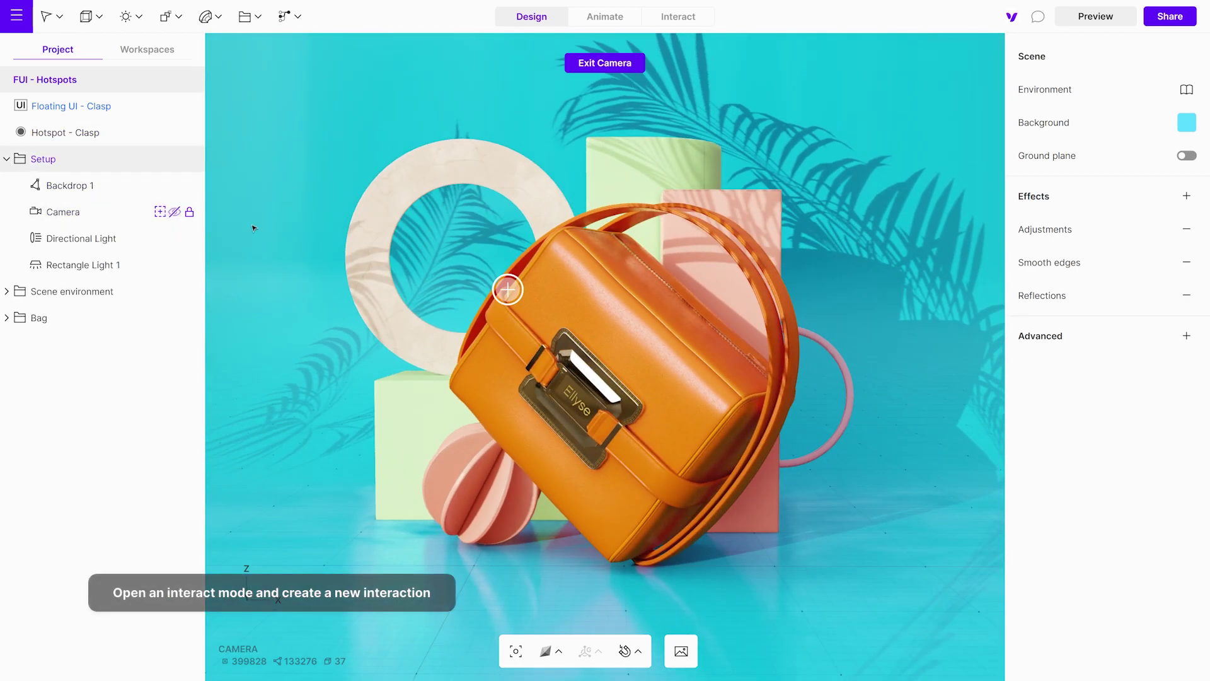
click(675, 19)
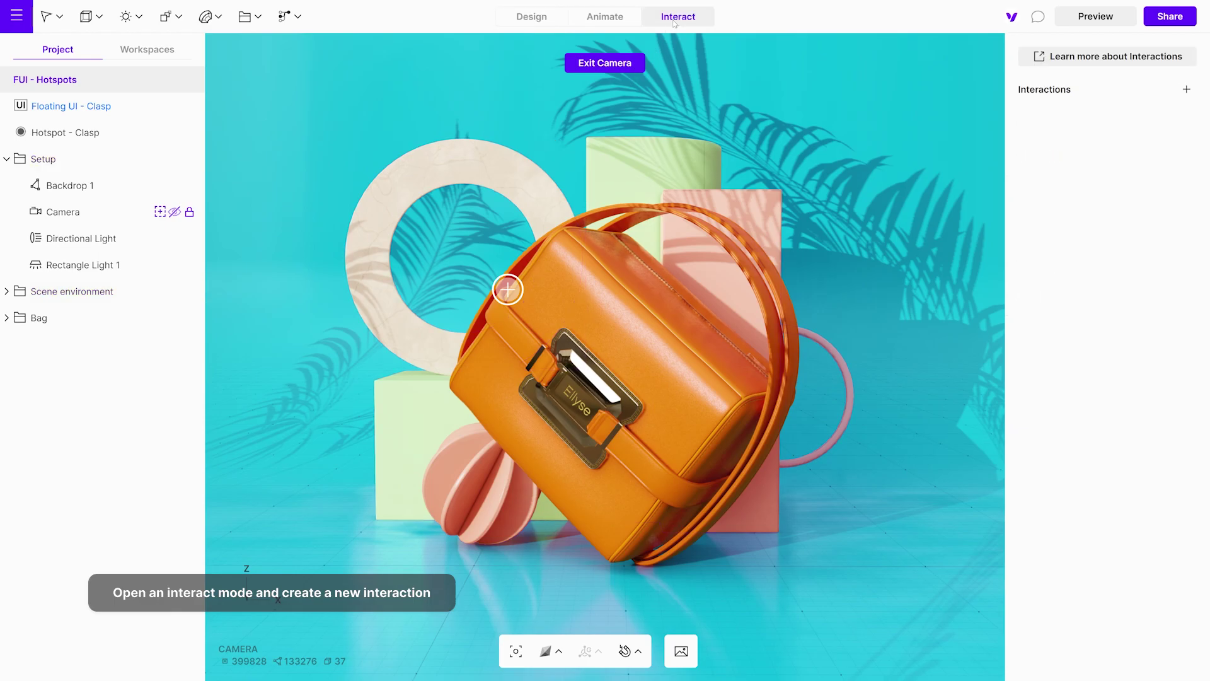
click(1184, 91)
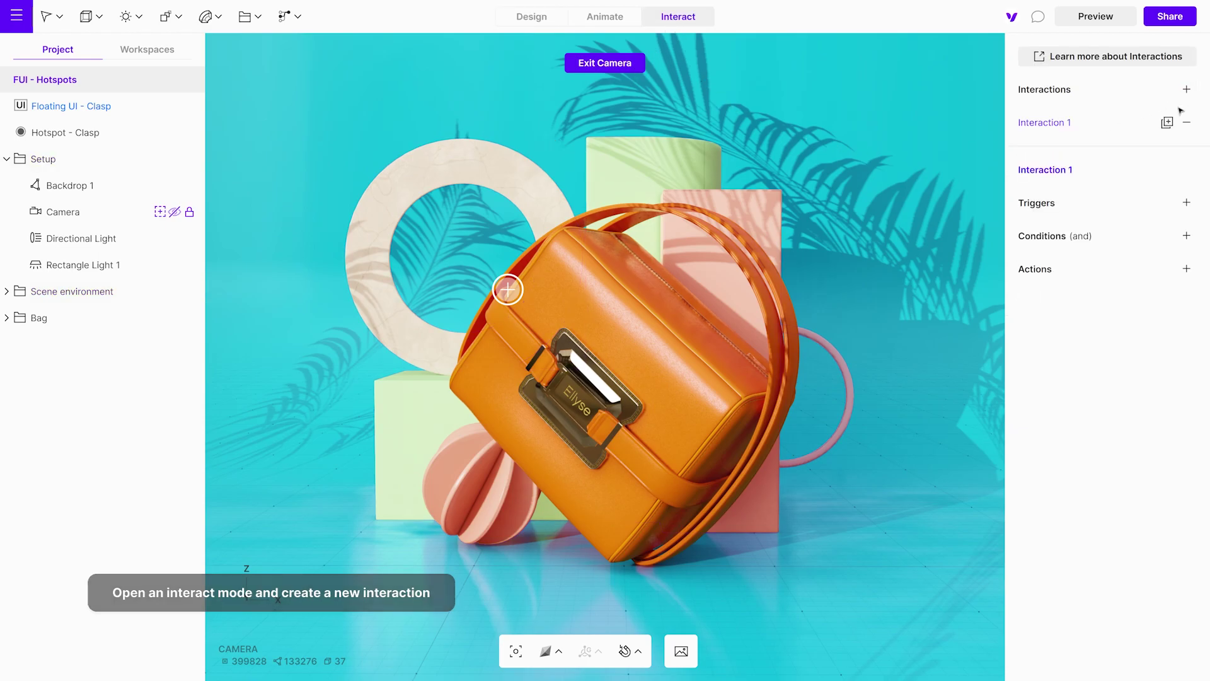
double_click(1073, 122)
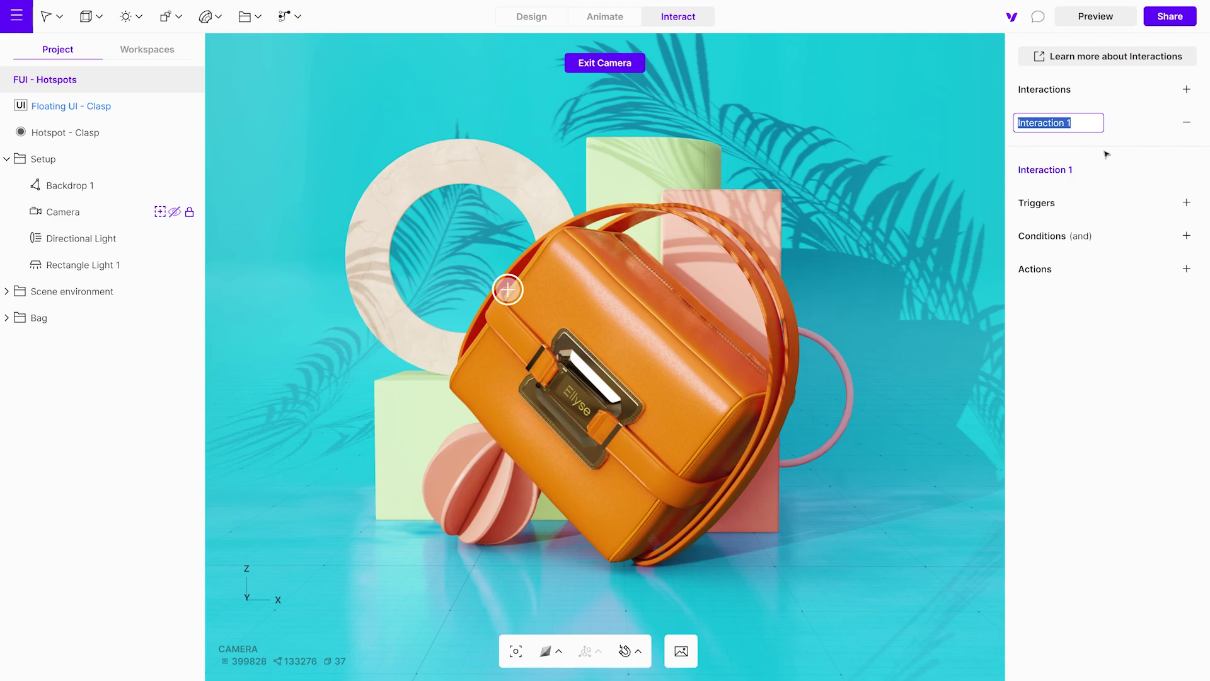
text(Open FUI - Clasp)
key(Return)
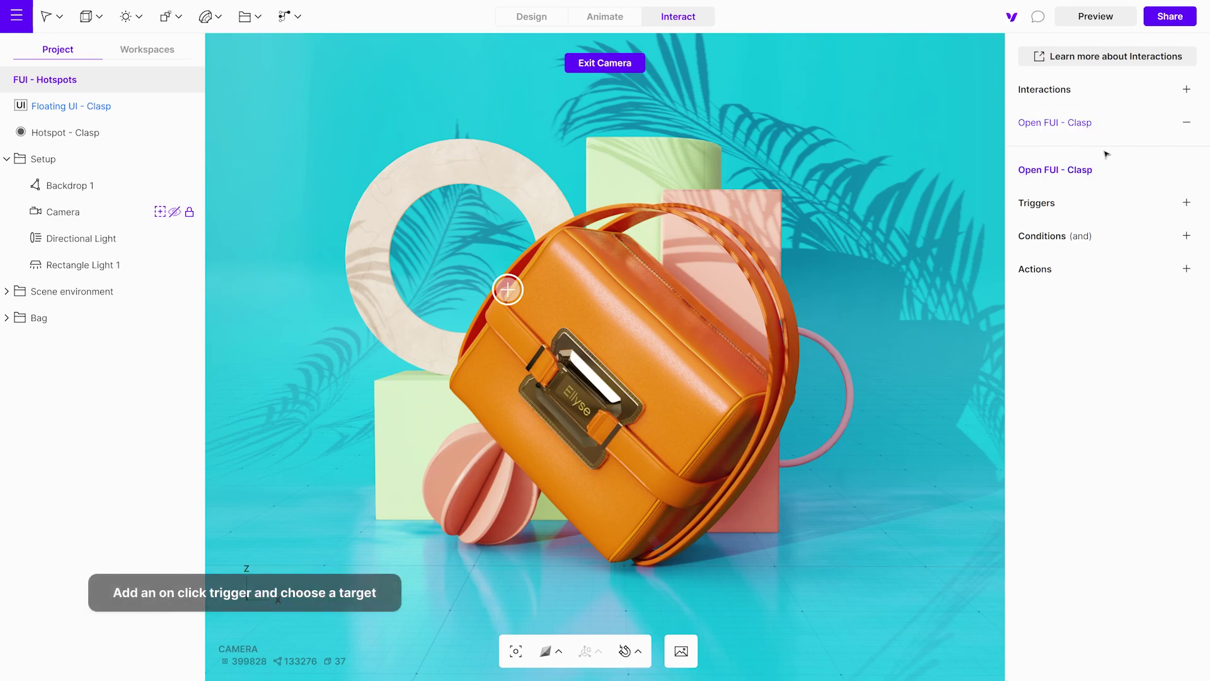
Add an On click trigger to the interaction with Hotspot - Clasp as its target object.
click(1187, 202)
click(1154, 229)
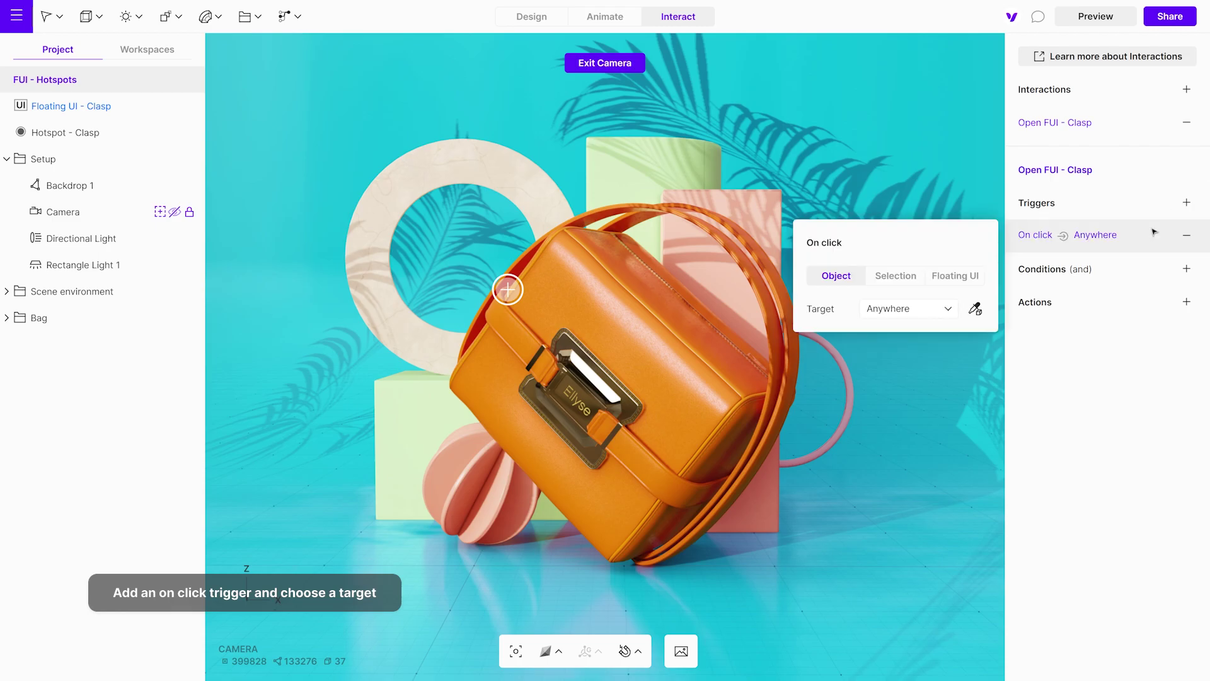
click(949, 314)
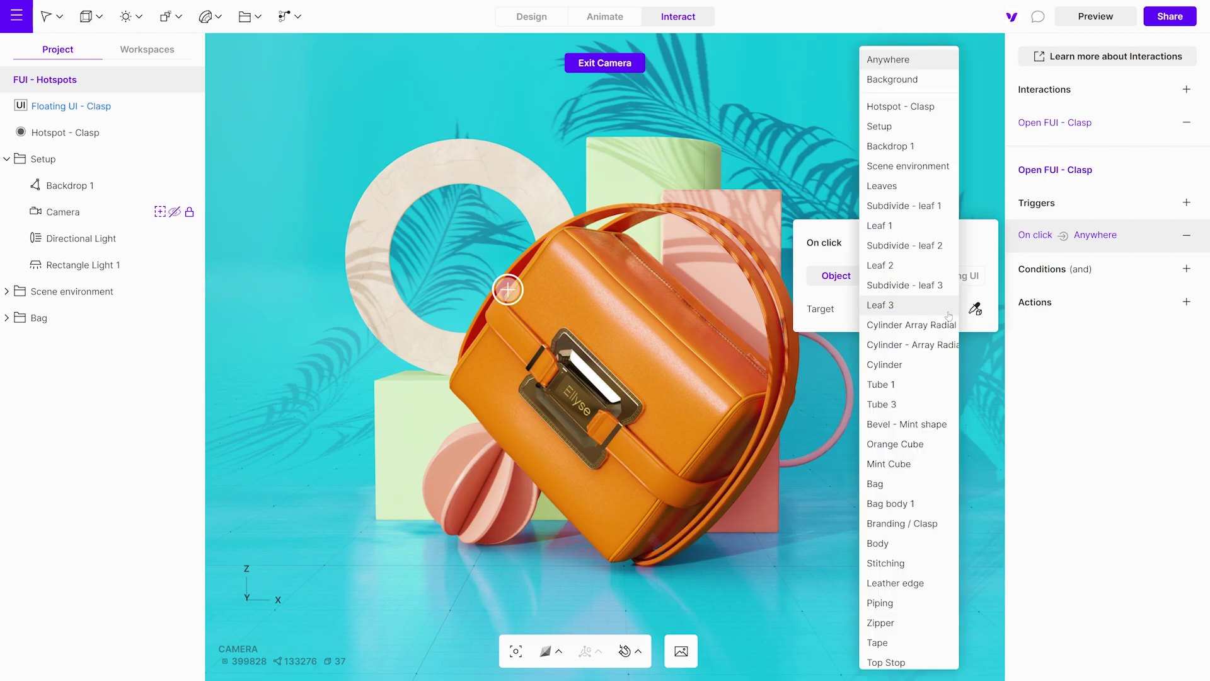
click(926, 107)
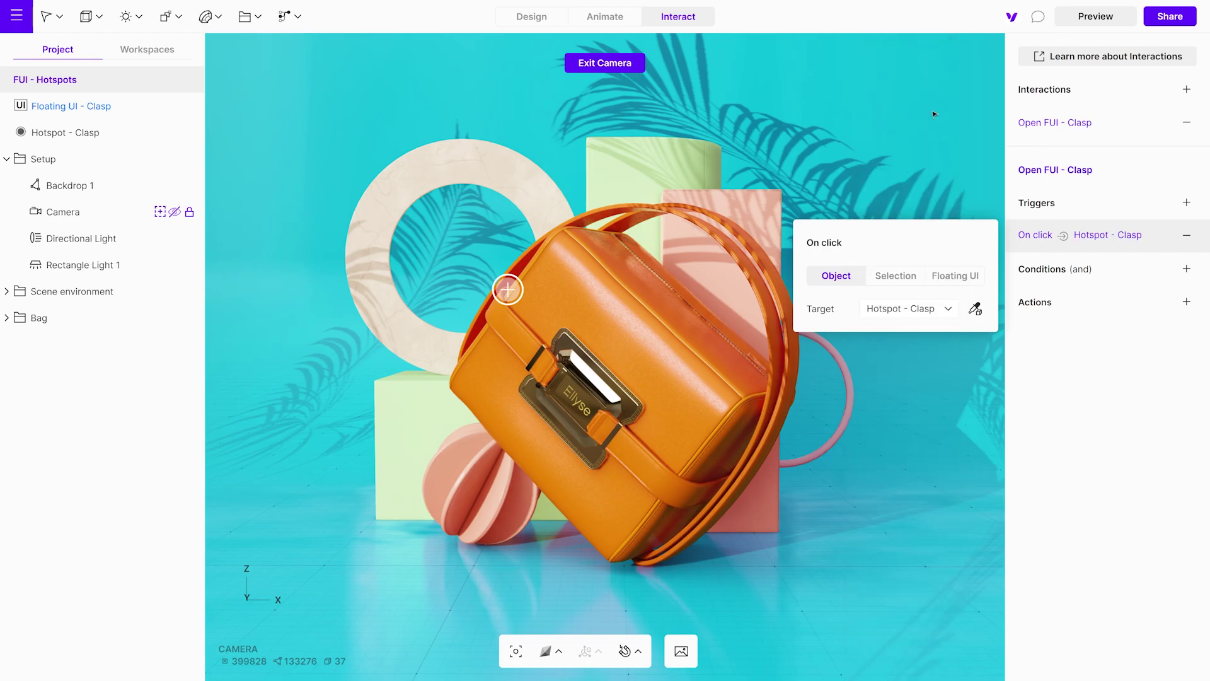
Add a Visibility action for Floating UI with control Toggle and Floating UI - Clasp as its parent.
click(1186, 302)
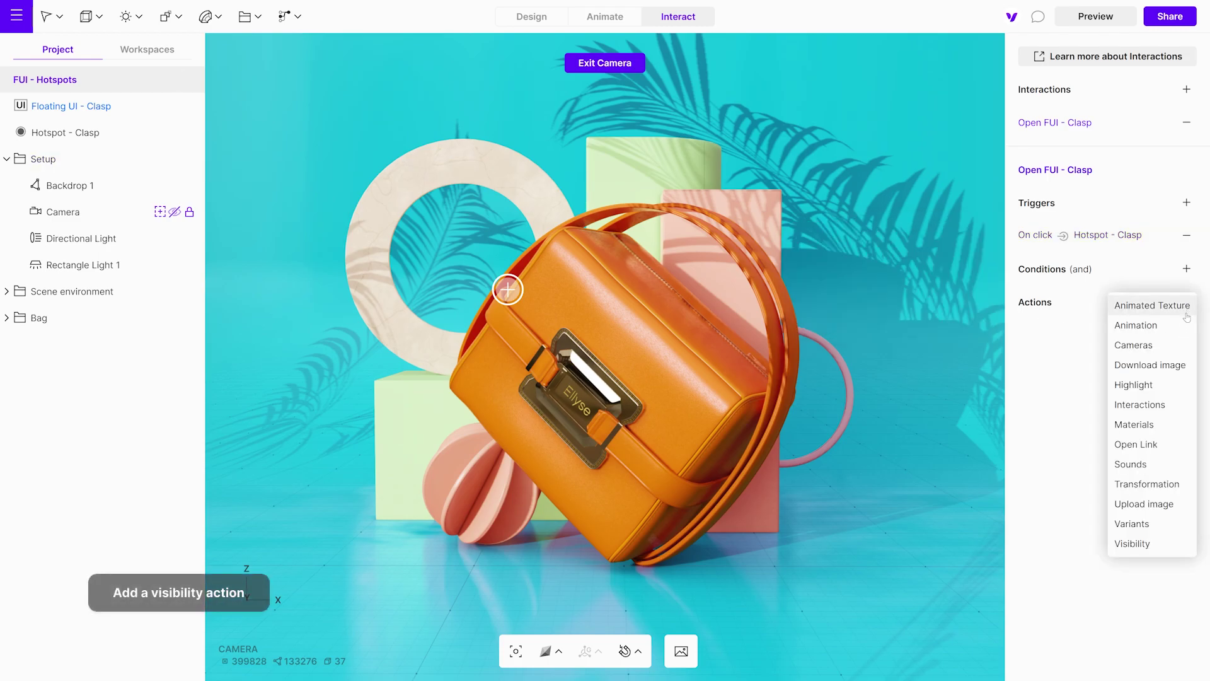
click(1132, 543)
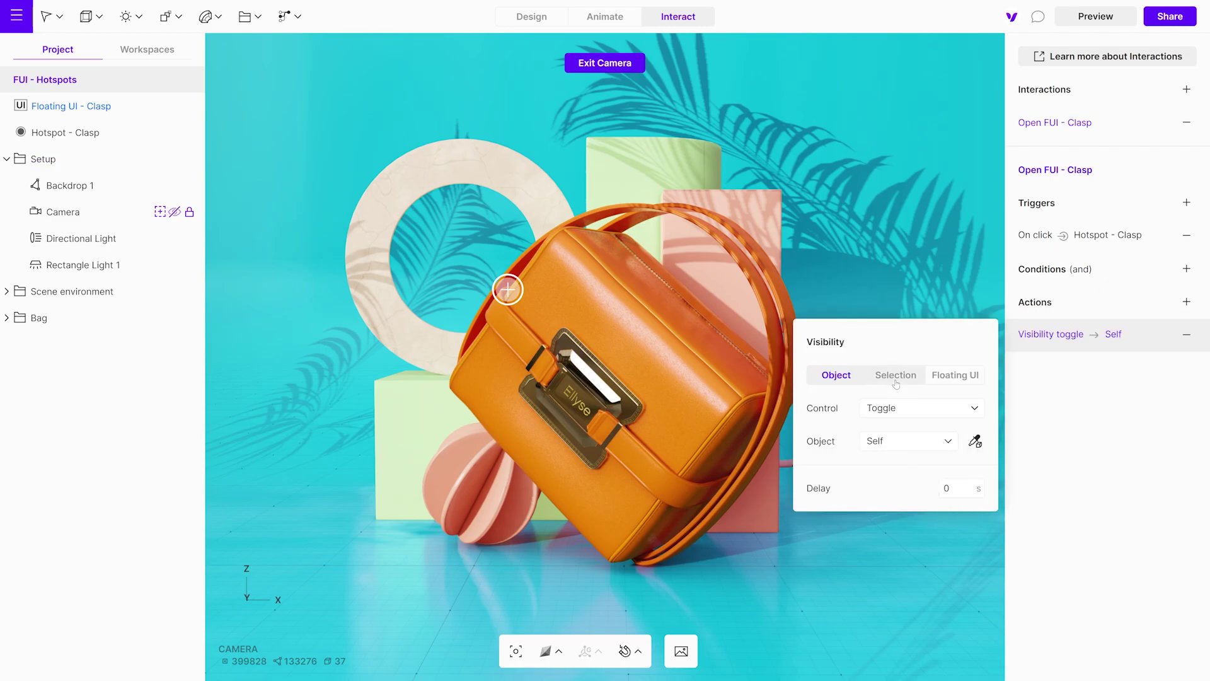
click(954, 375)
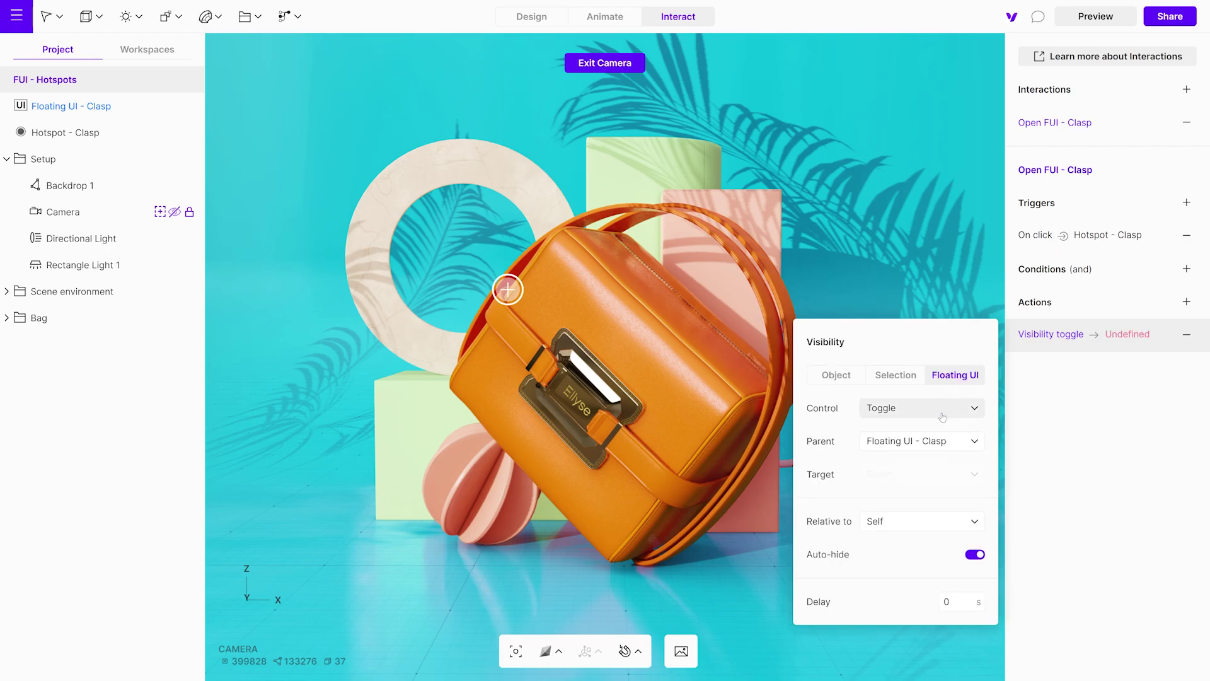
click(942, 416)
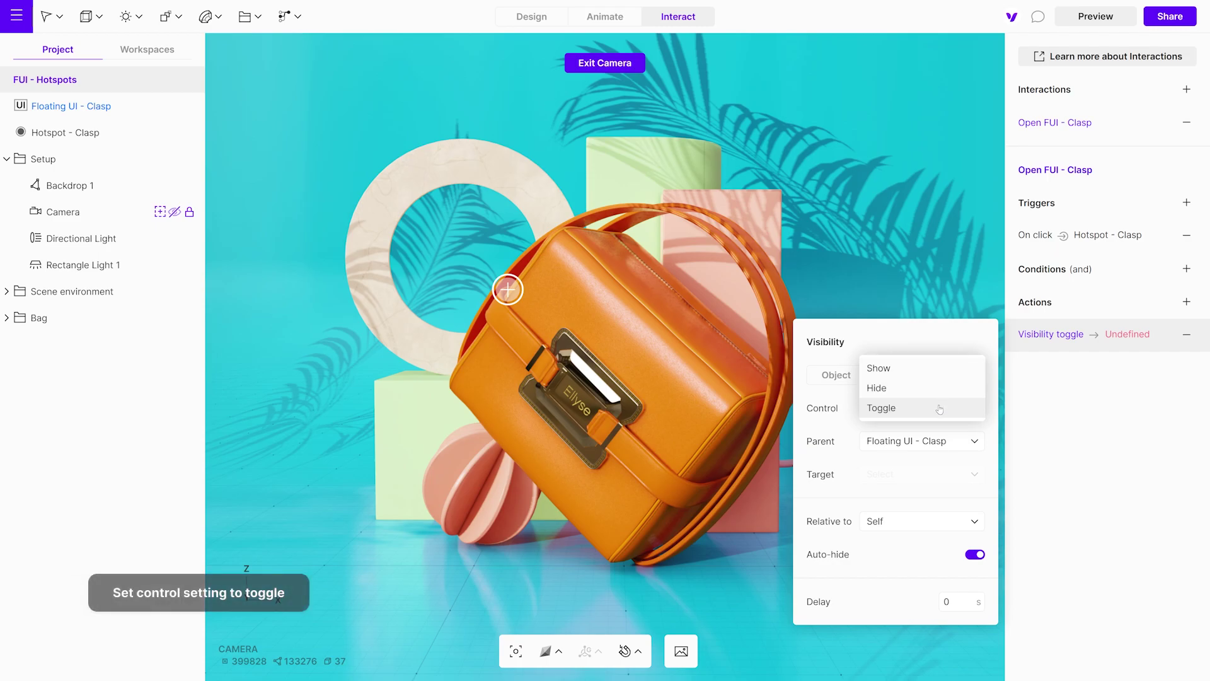
click(940, 408)
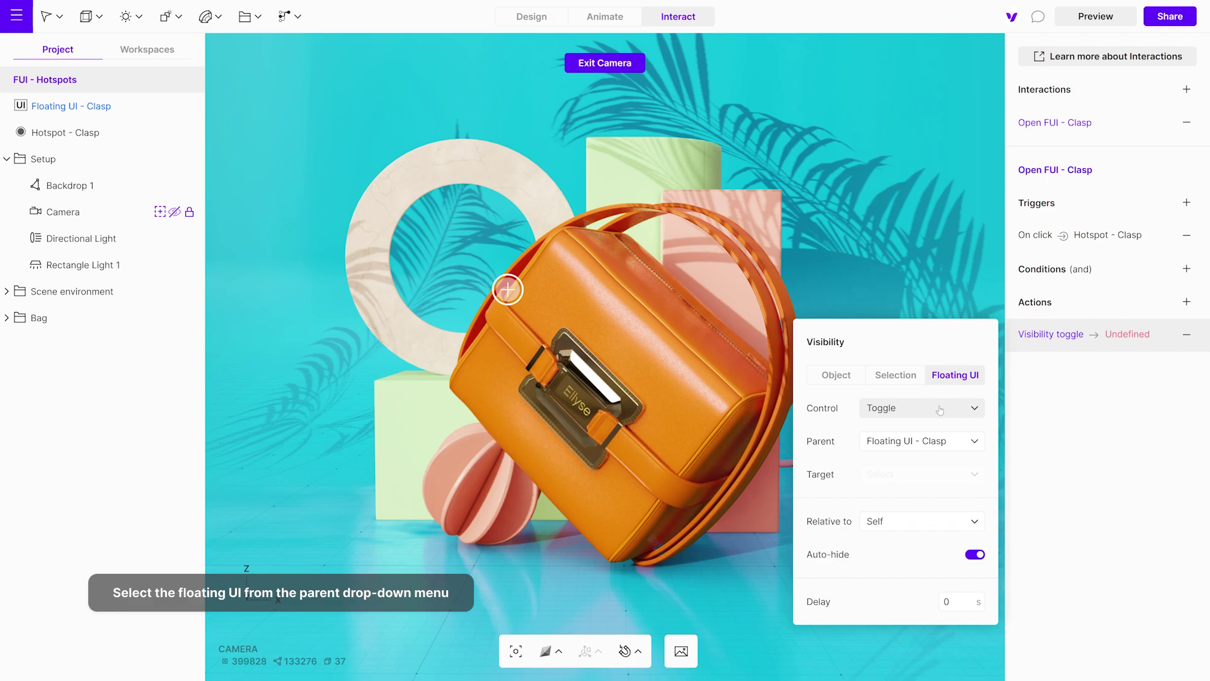
click(924, 441)
click(925, 445)
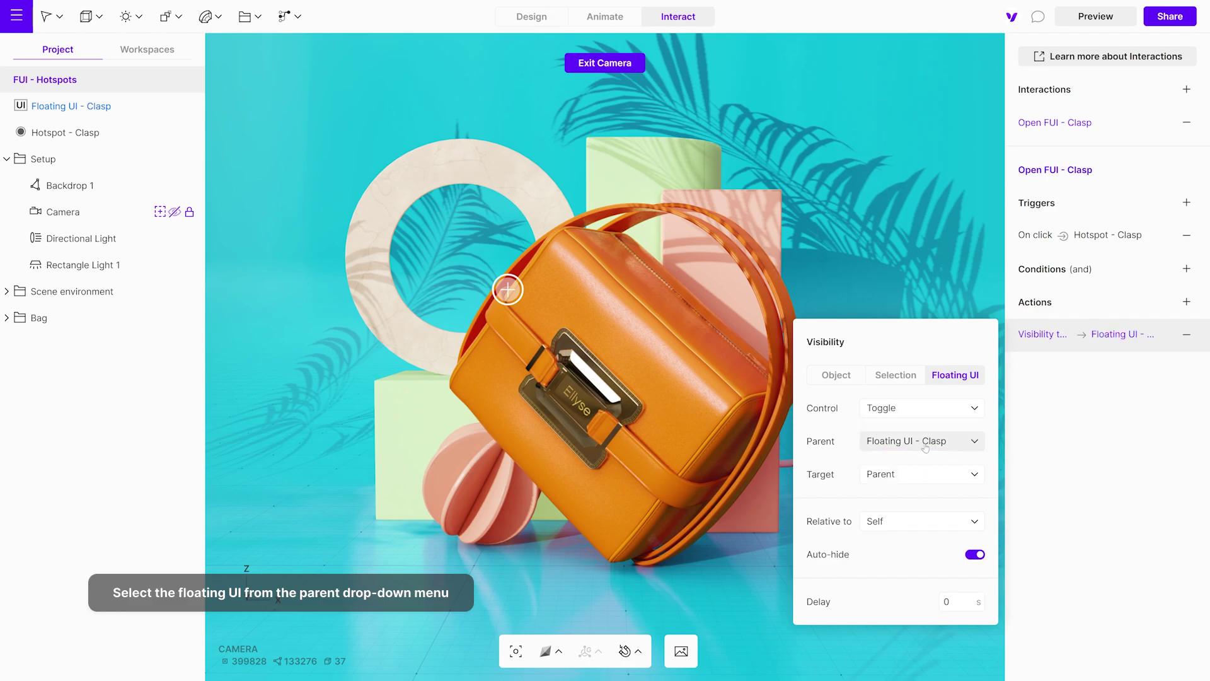
Set the Visibility action's target to Parent, relative to Hotspot - Clasp, with Auto-hide left on.
click(907, 481)
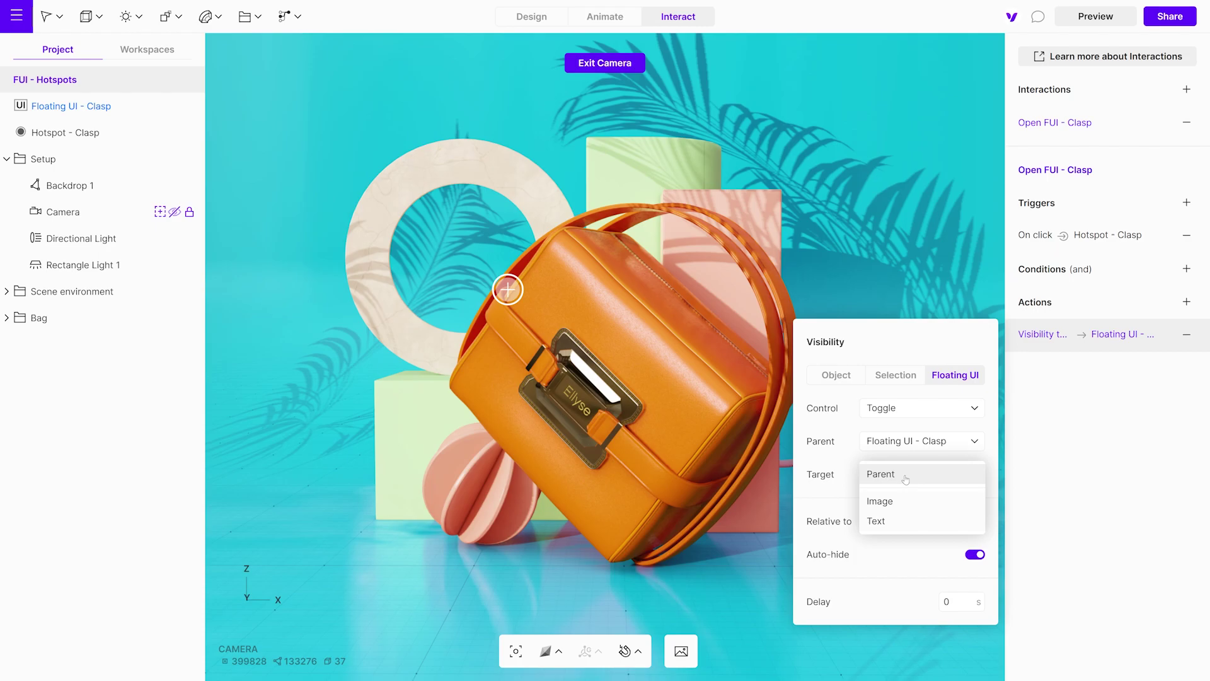
click(906, 480)
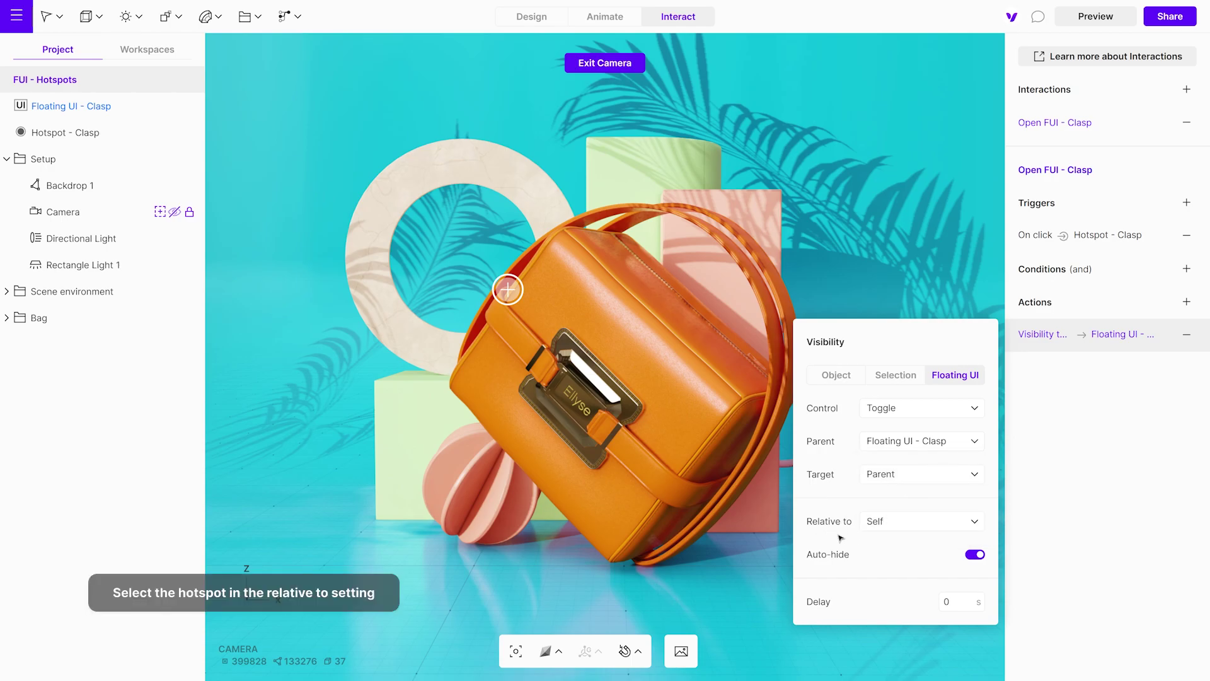
click(974, 527)
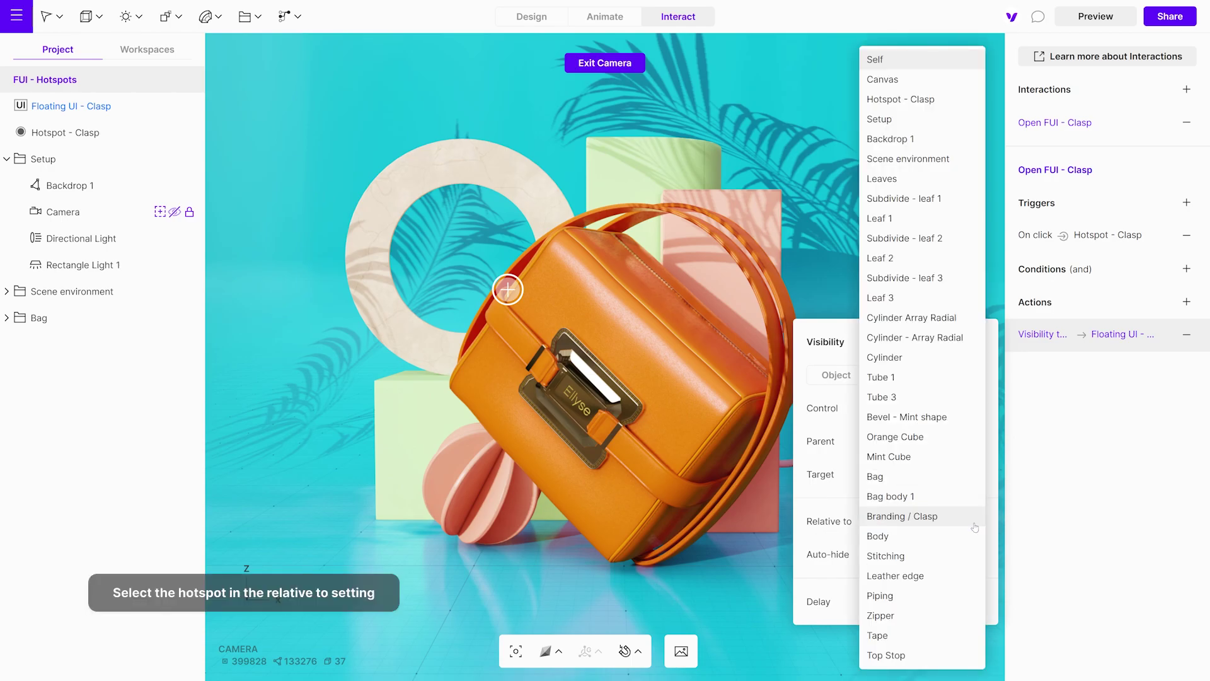
click(923, 100)
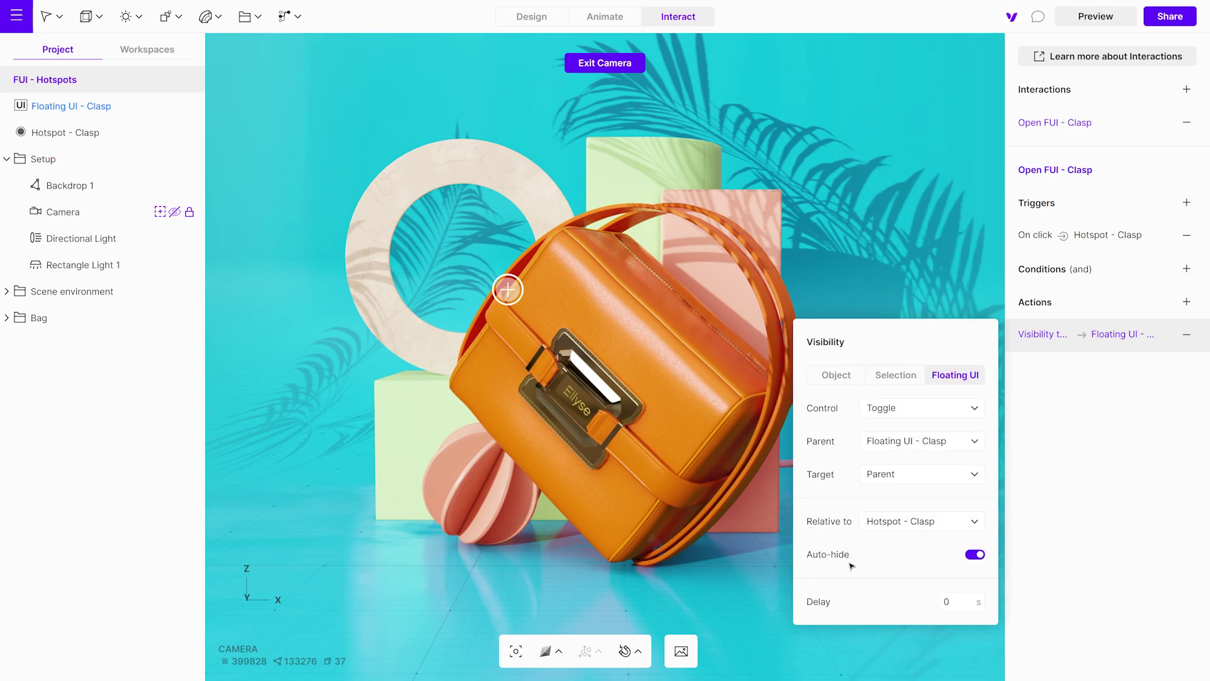
click(975, 557)
click(974, 557)
Hide Floating UI - Clasp and preview the scene to test opening and closing the card from the clasp hotspot.
mouse_move(174, 114)
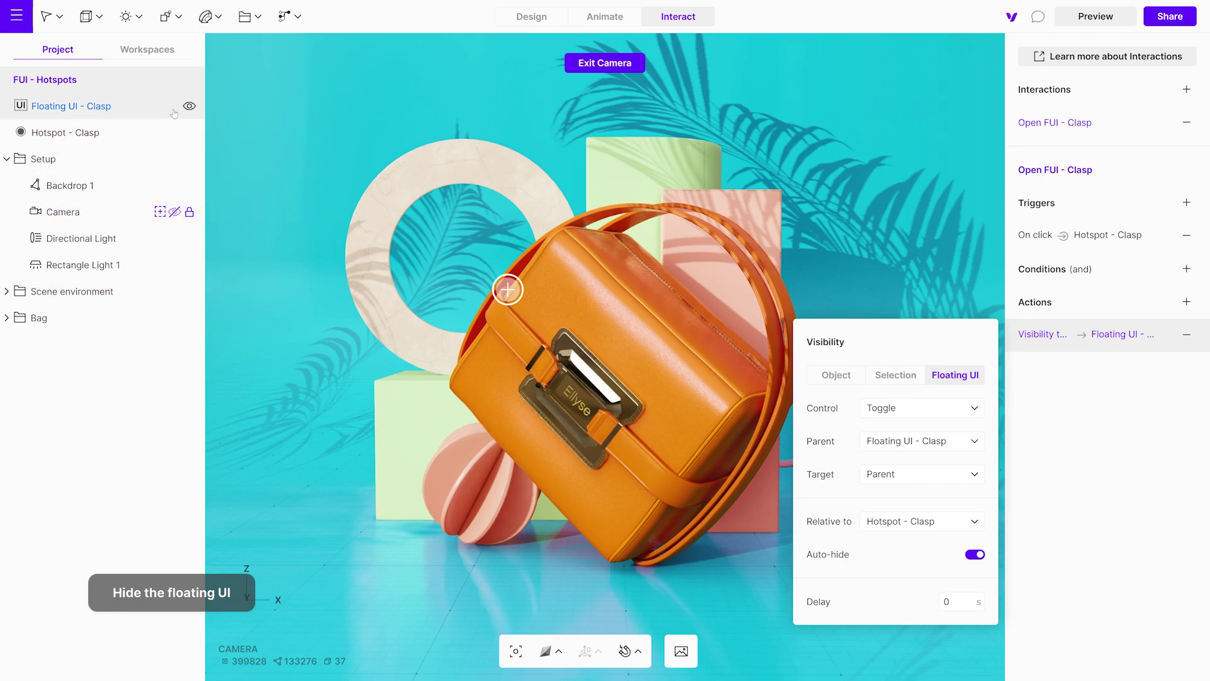
click(189, 107)
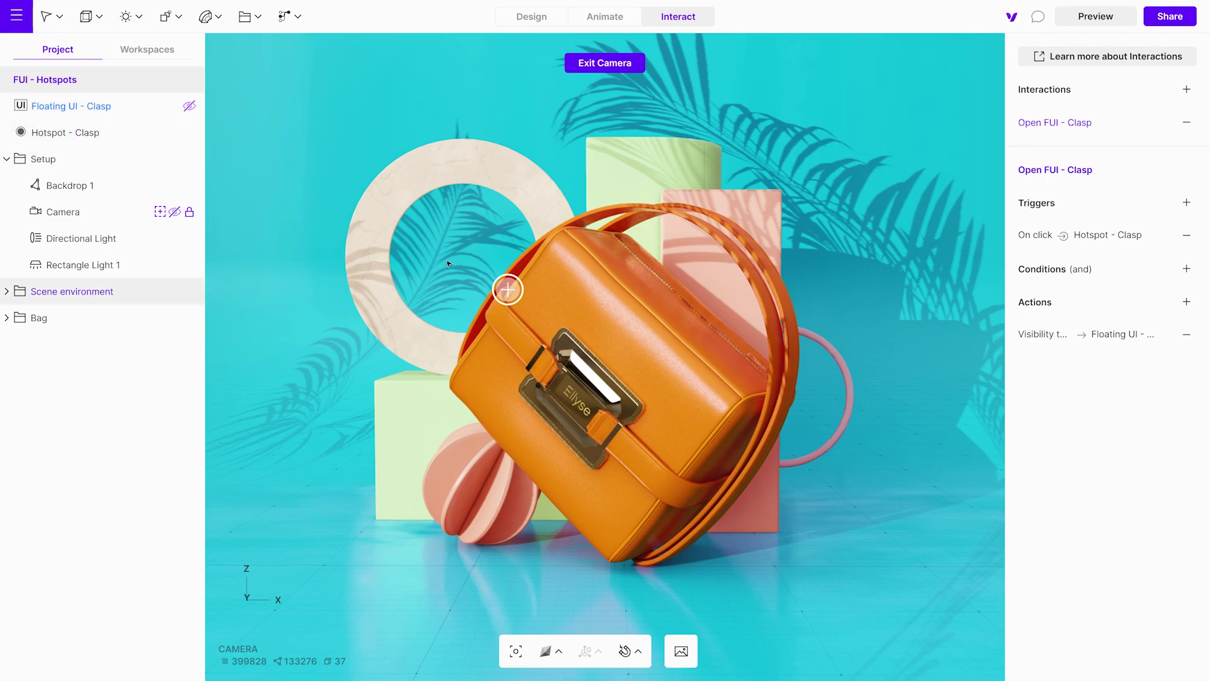
click(1100, 23)
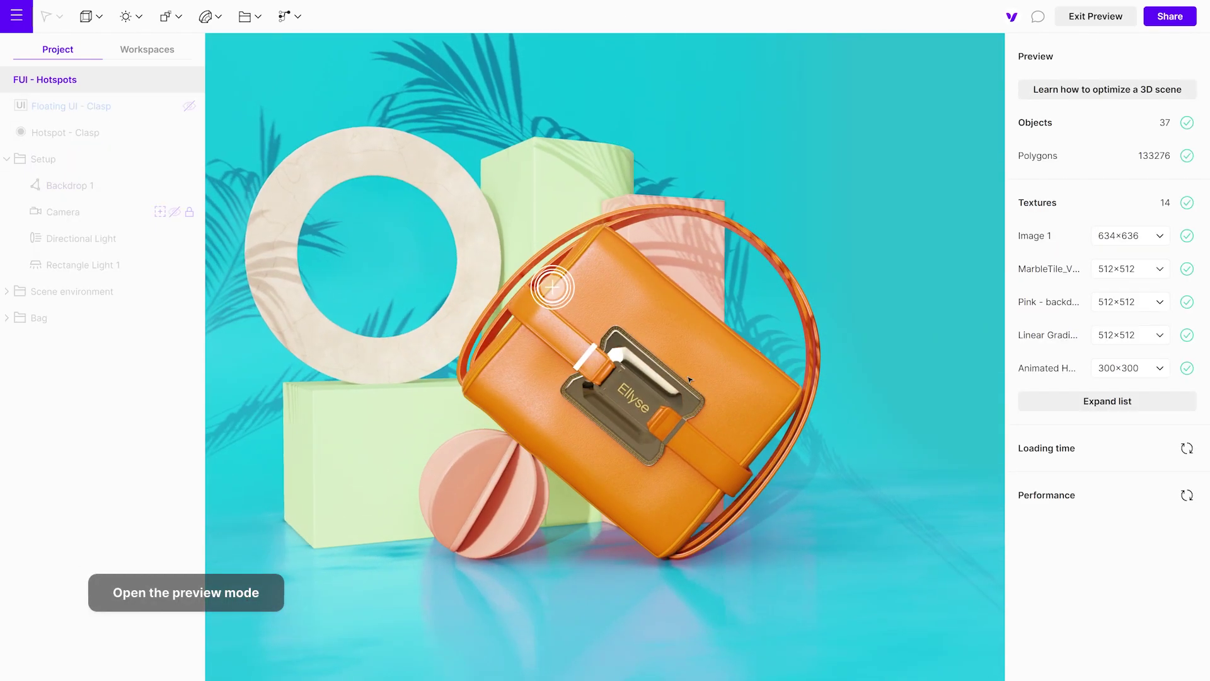
click(603, 376)
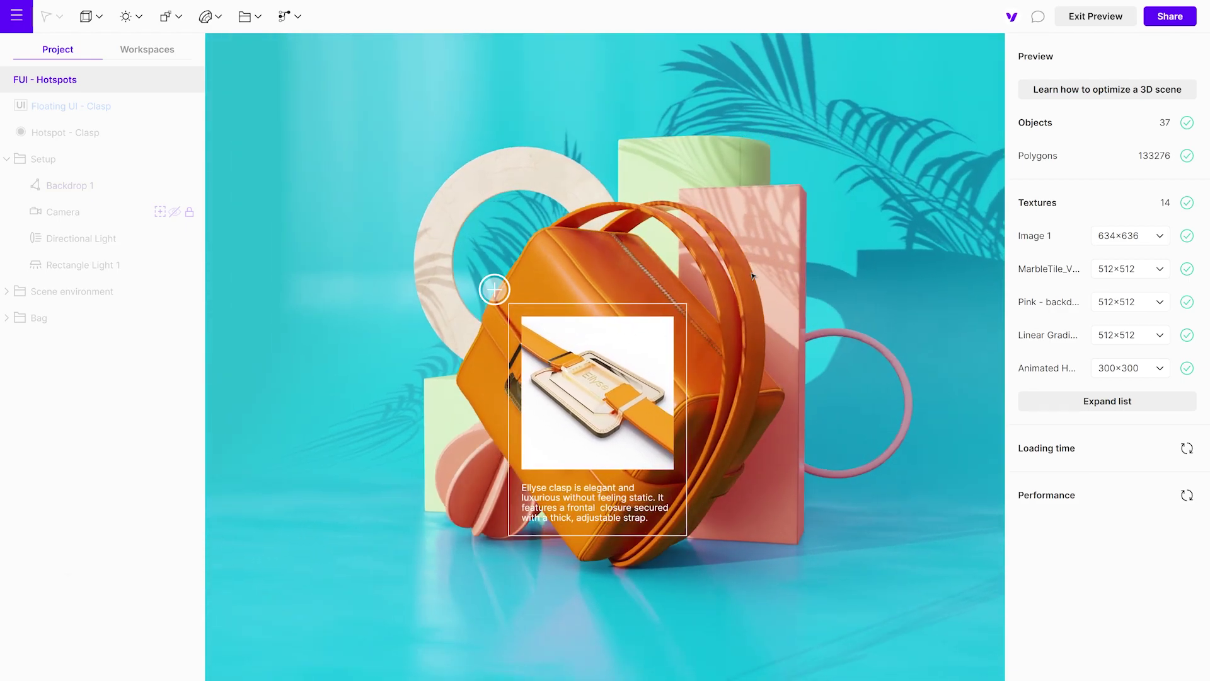
click(495, 291)
click(1104, 19)
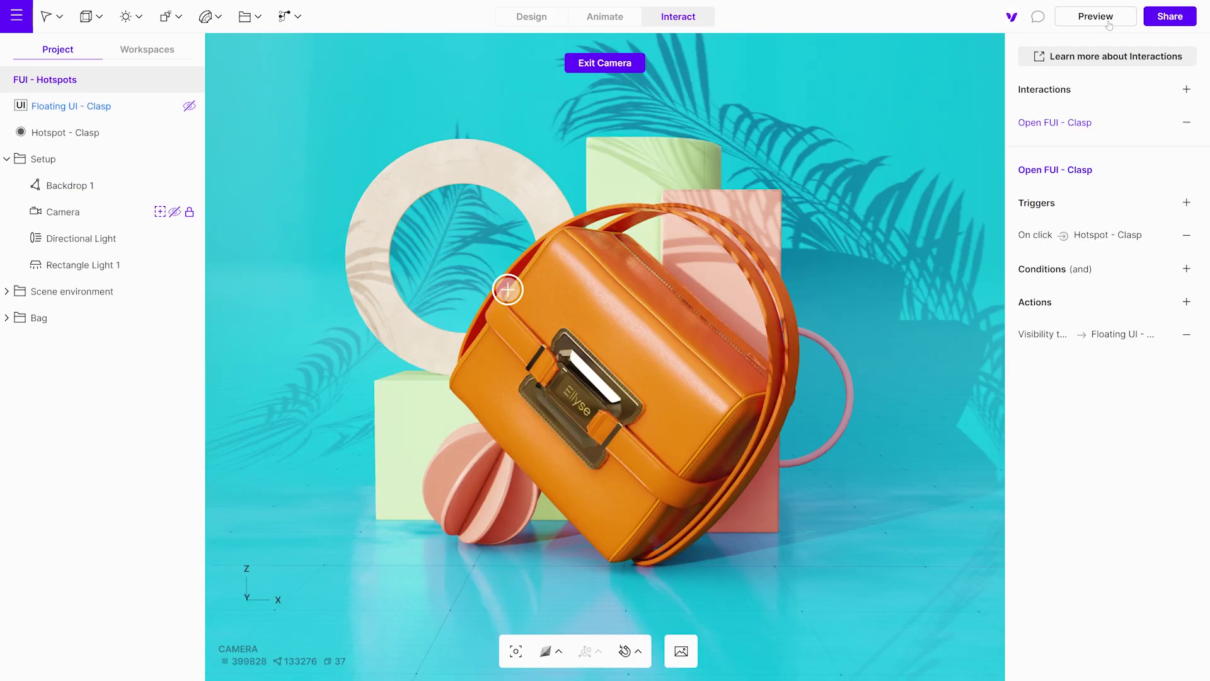
Change the position of Floating UI - Clasp to Bottom right in the design settings.
click(533, 22)
click(126, 108)
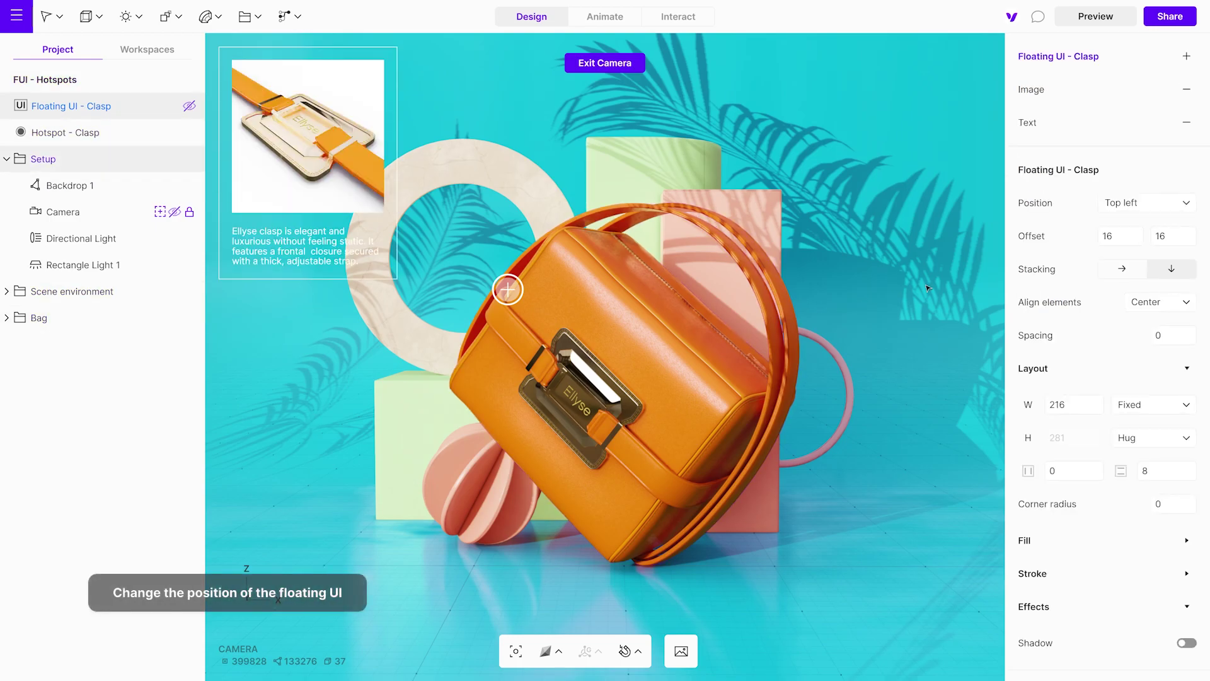
click(1136, 207)
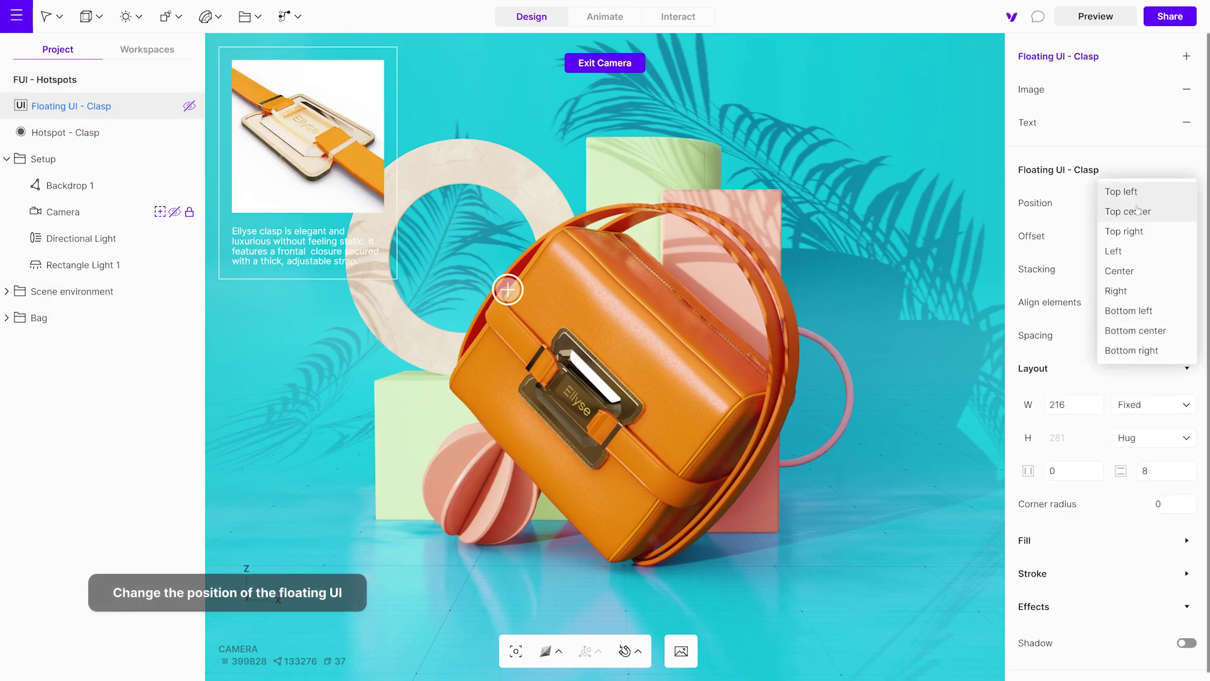
click(1116, 351)
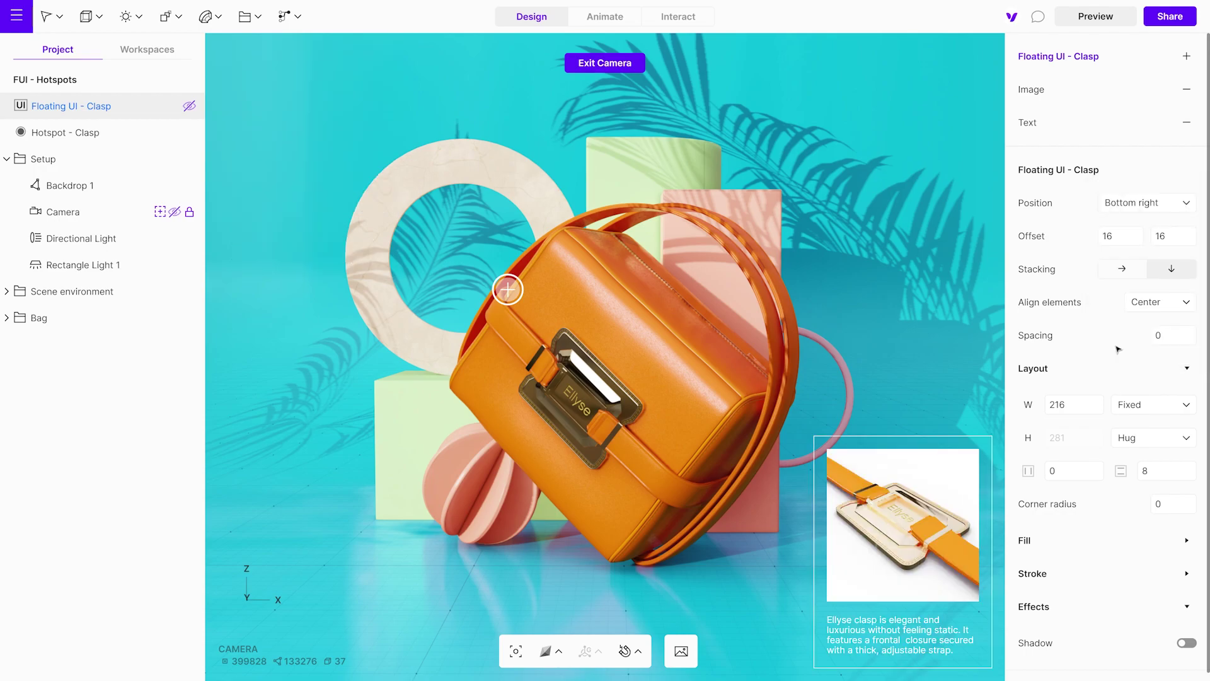
Preview the repositioned clasp card by toggling it from the hotspot while rotating the scene.
click(1095, 19)
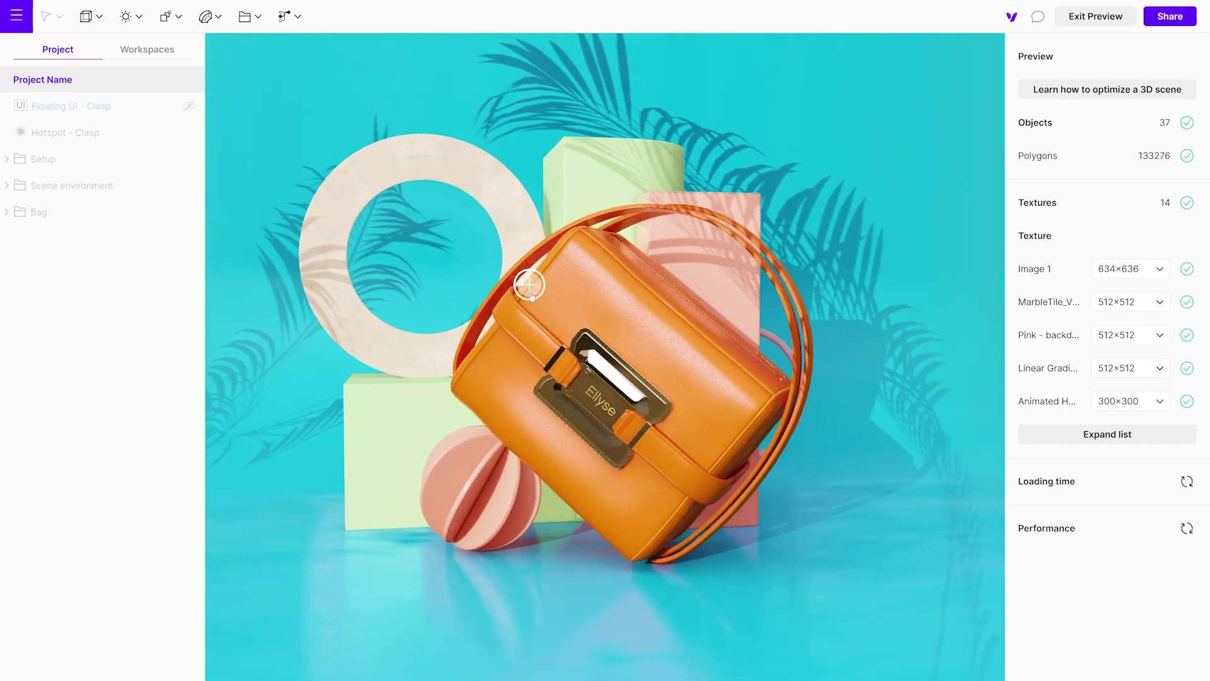
click(531, 291)
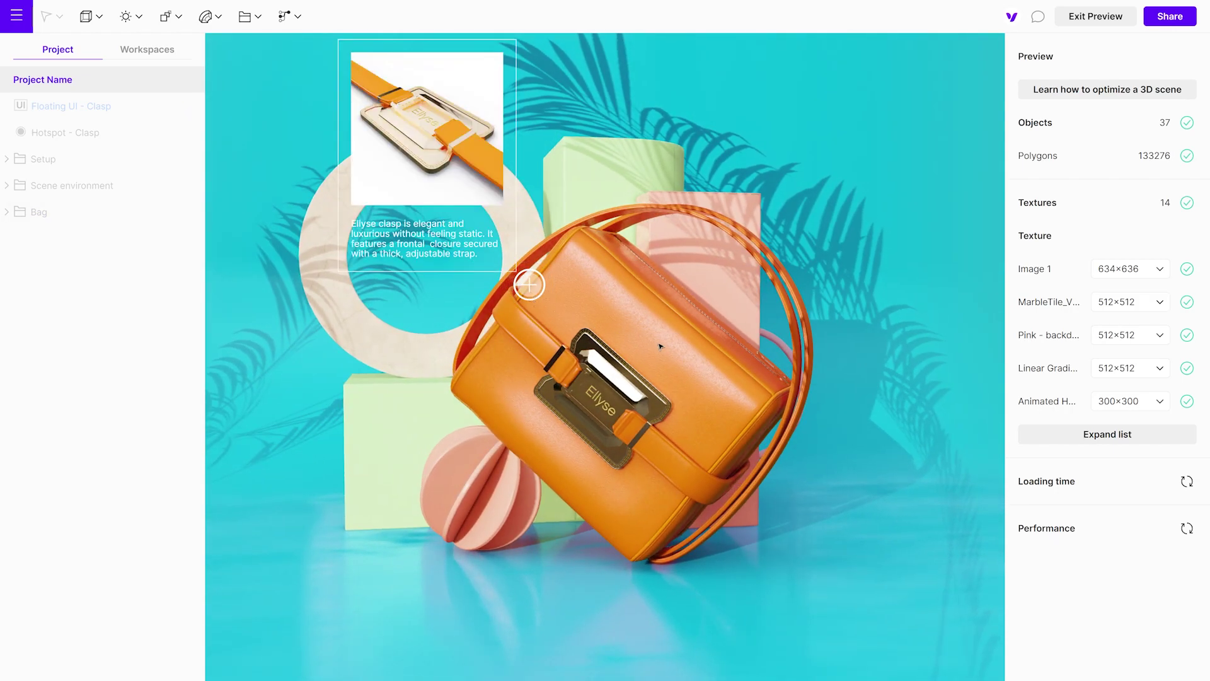
drag(660, 346, 723, 355)
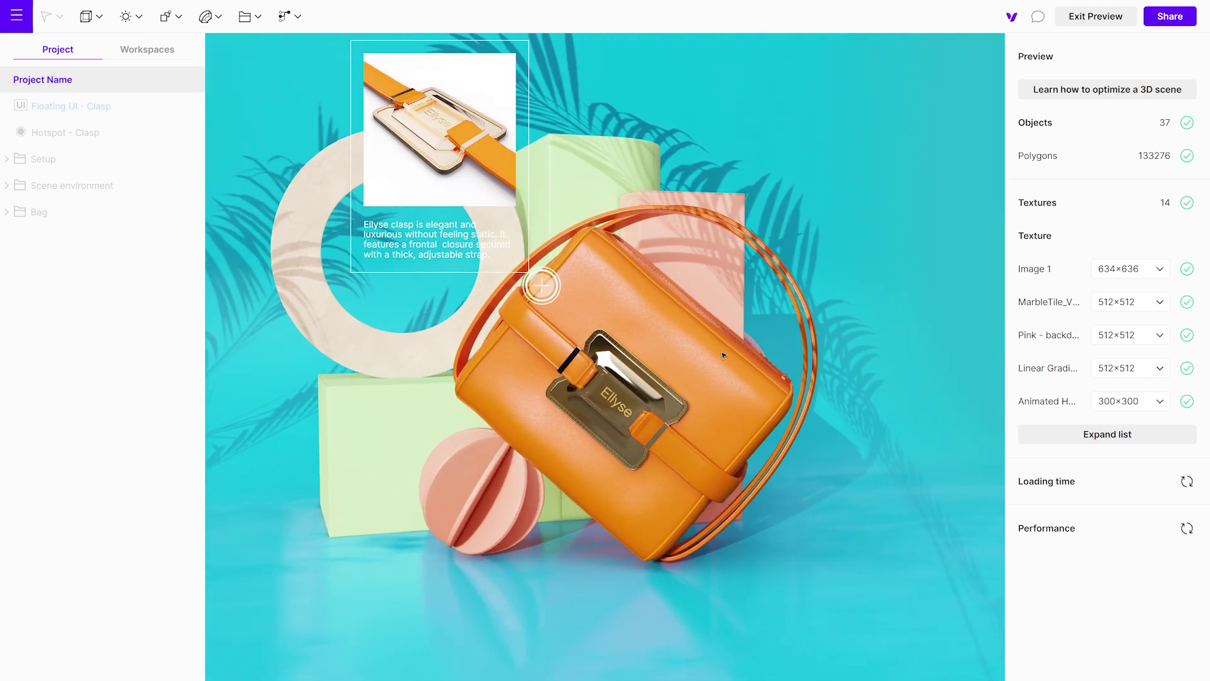
click(542, 285)
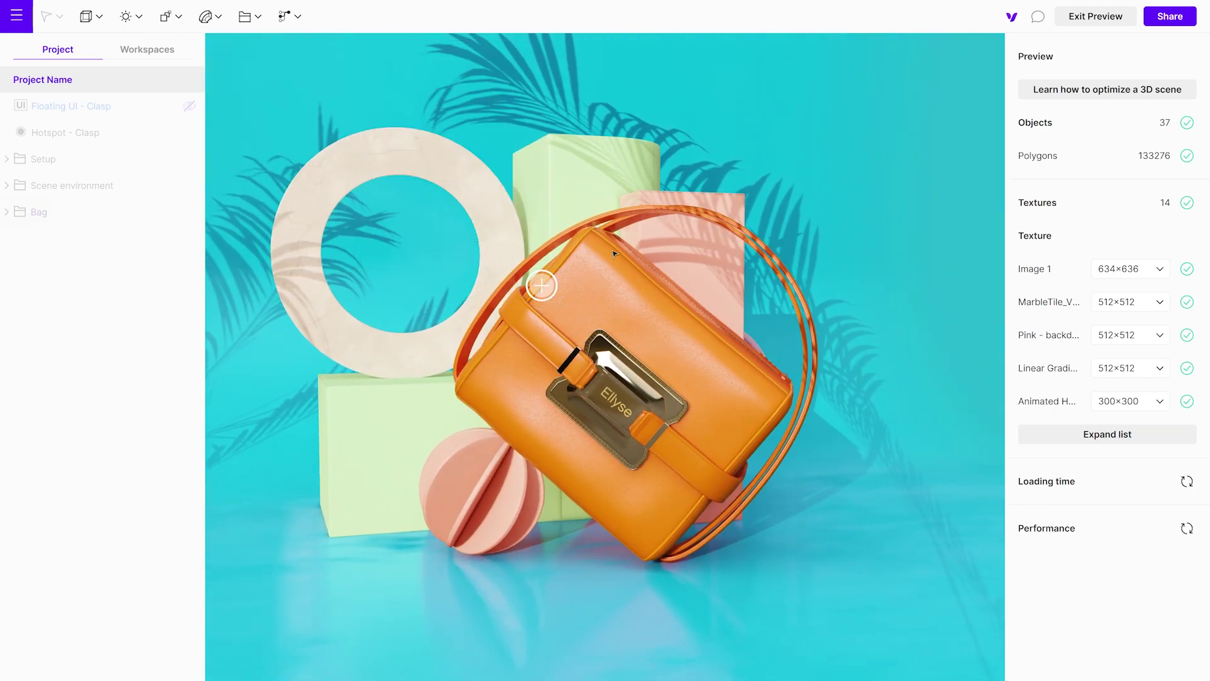
click(1109, 25)
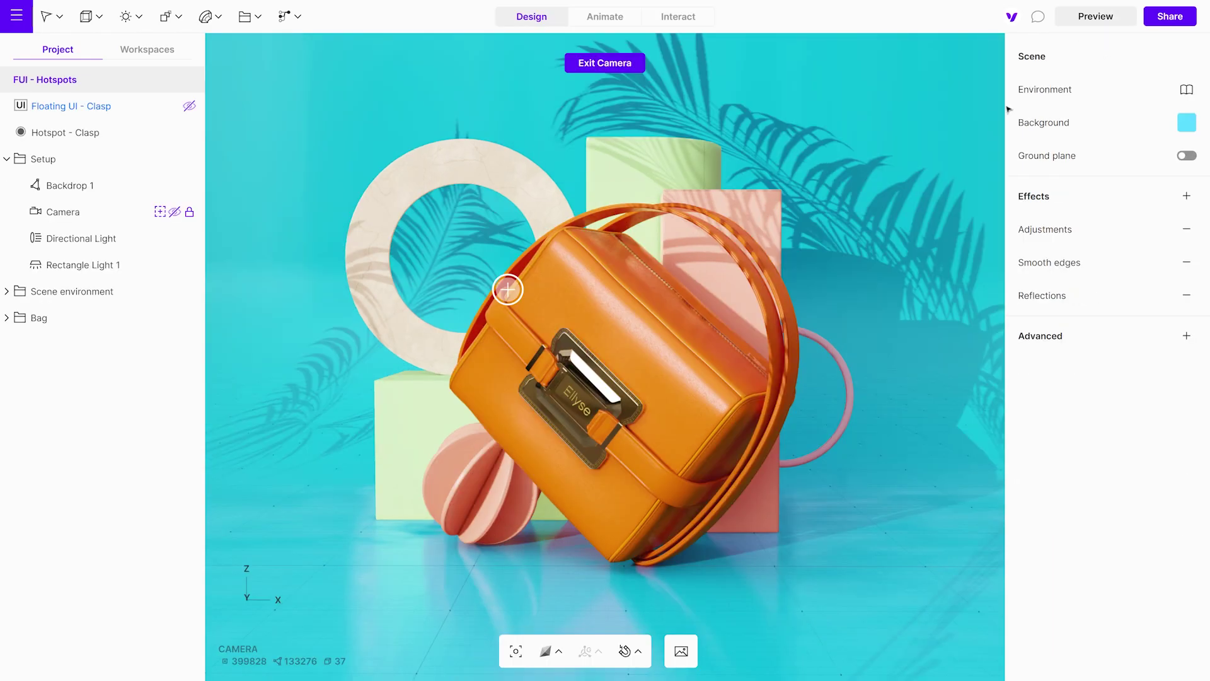
Duplicate Floating UI - Clasp and rename the copy "Floating UI - Leather".
click(65, 108)
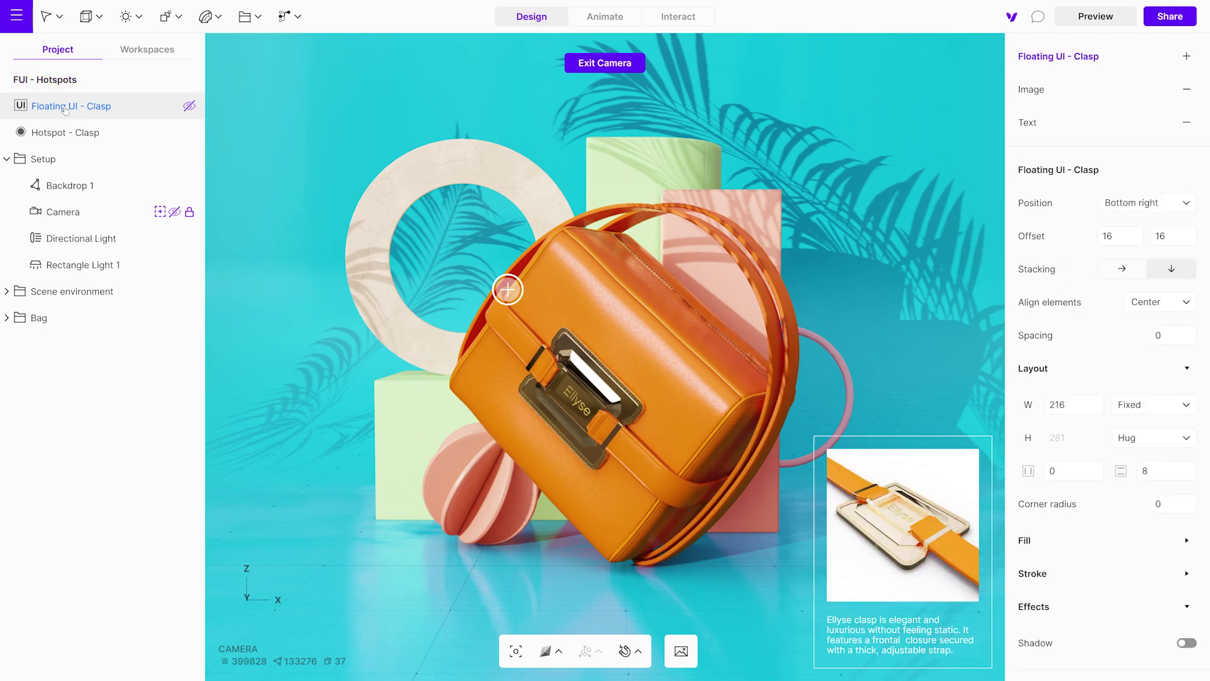
right_click(65, 108)
click(105, 123)
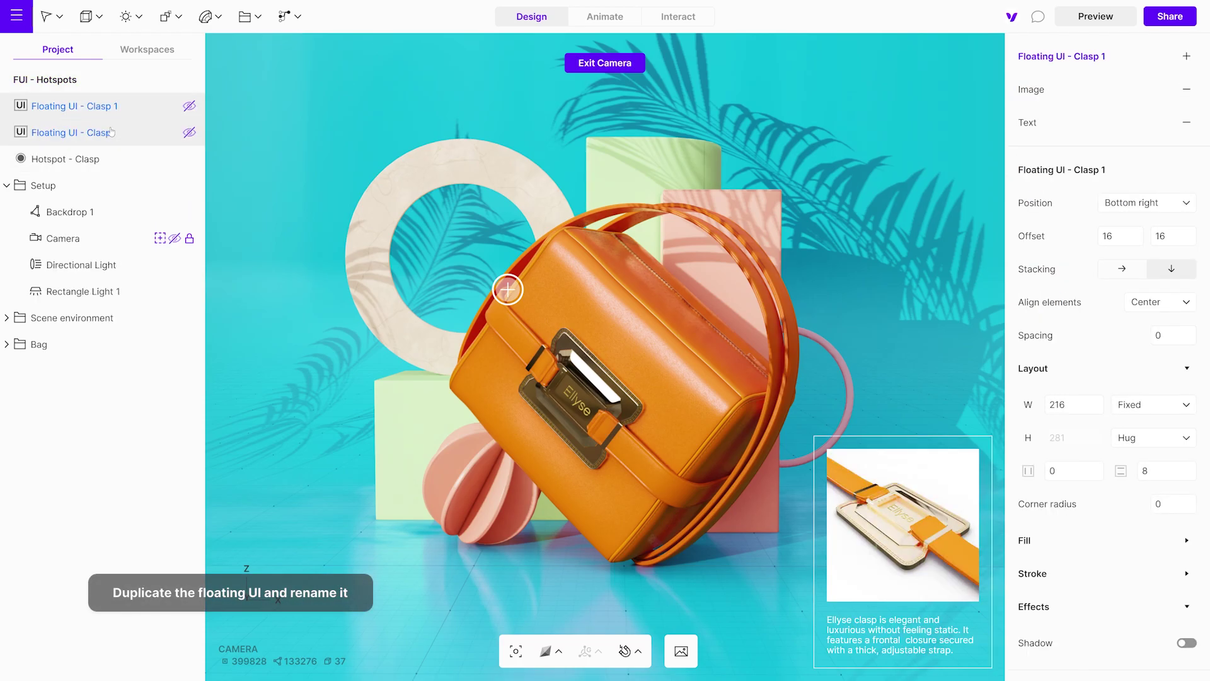
double_click(118, 107)
key(End)
key(BackSpace)
key(BackSpace)
key(BackSpace)
key(BackSpace)
key(BackSpace)
key(BackSpace)
key(BackSpace)
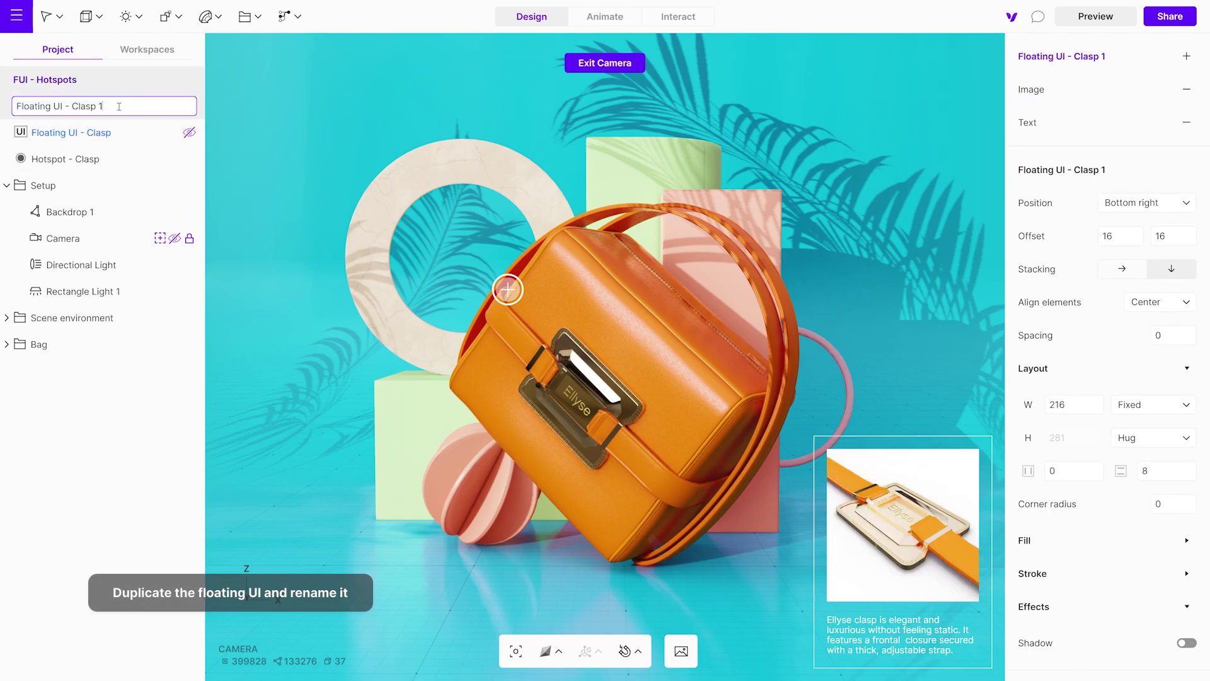
text(Leather)
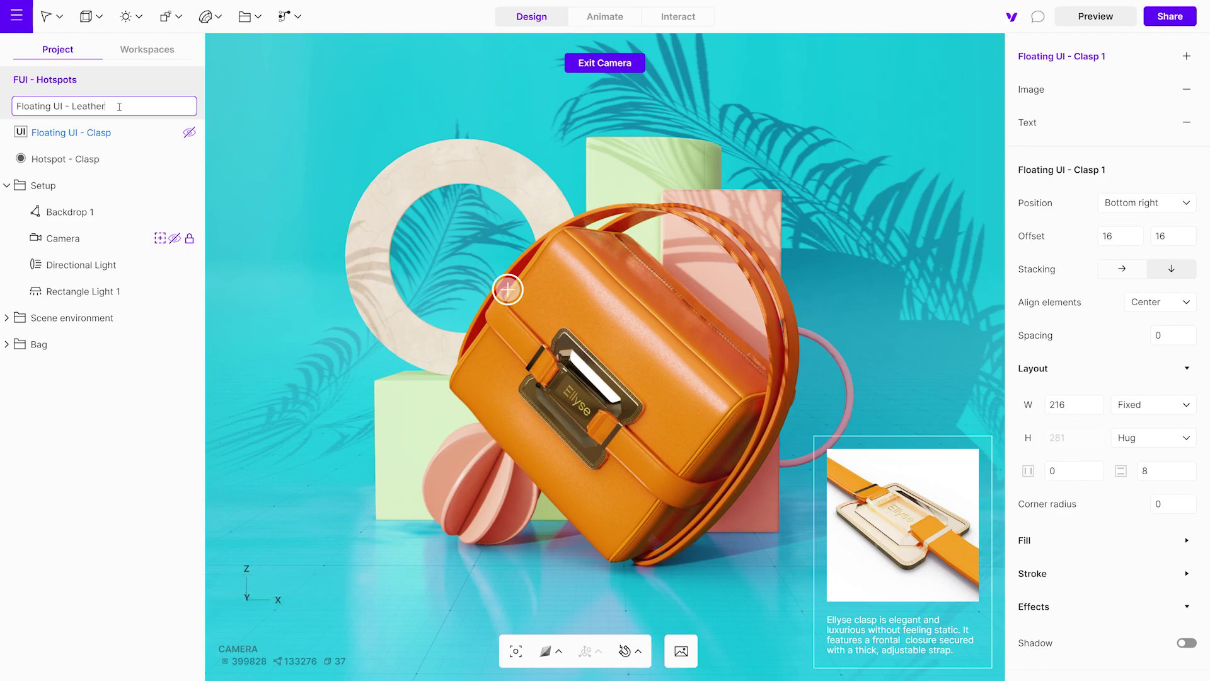
key(Return)
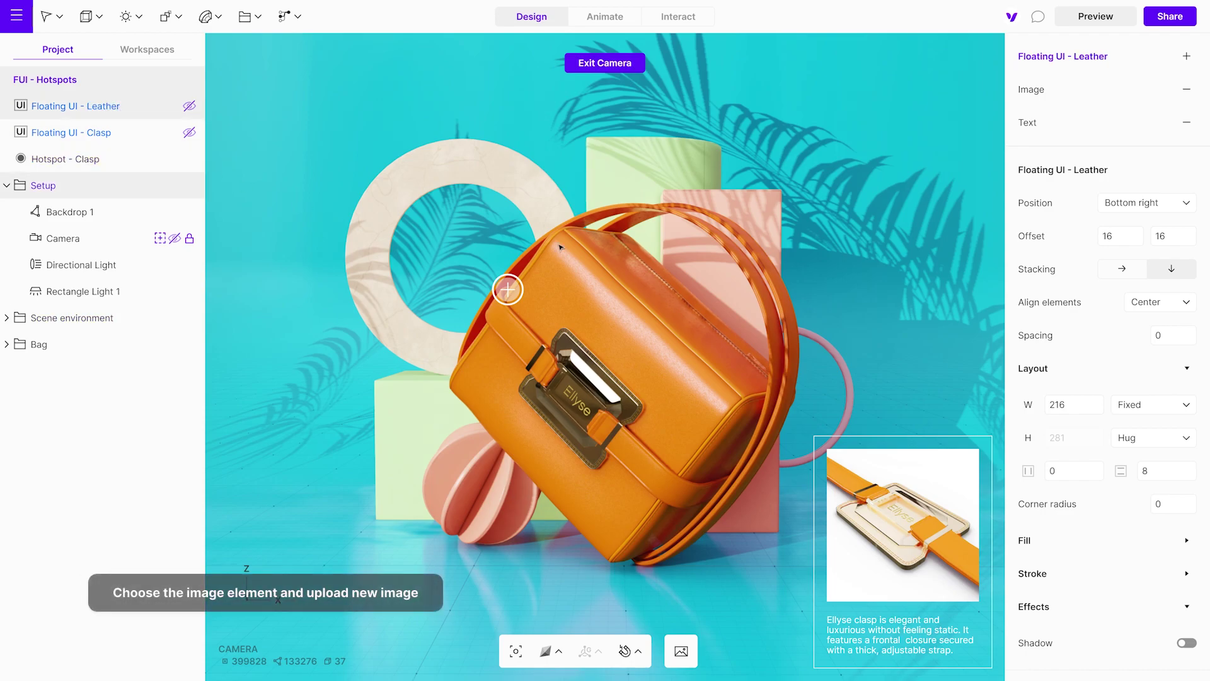
Replace the picture in Floating UI - Leather's image element with the file Image Leather.
click(1033, 94)
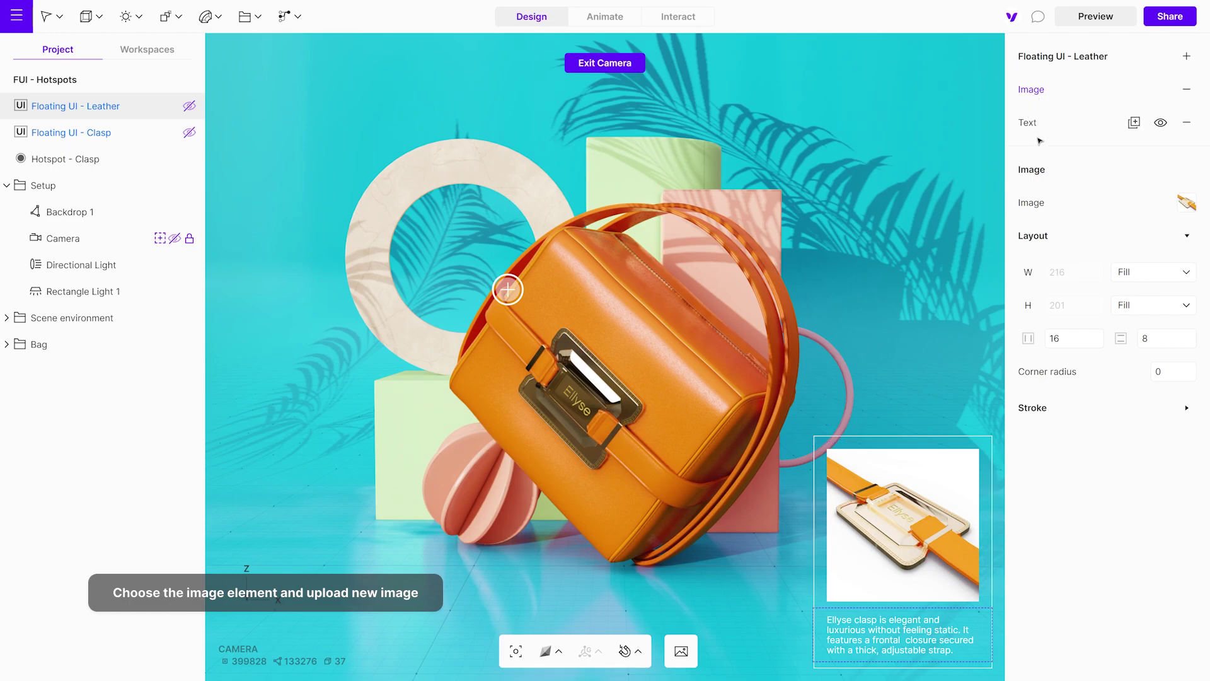
click(1187, 208)
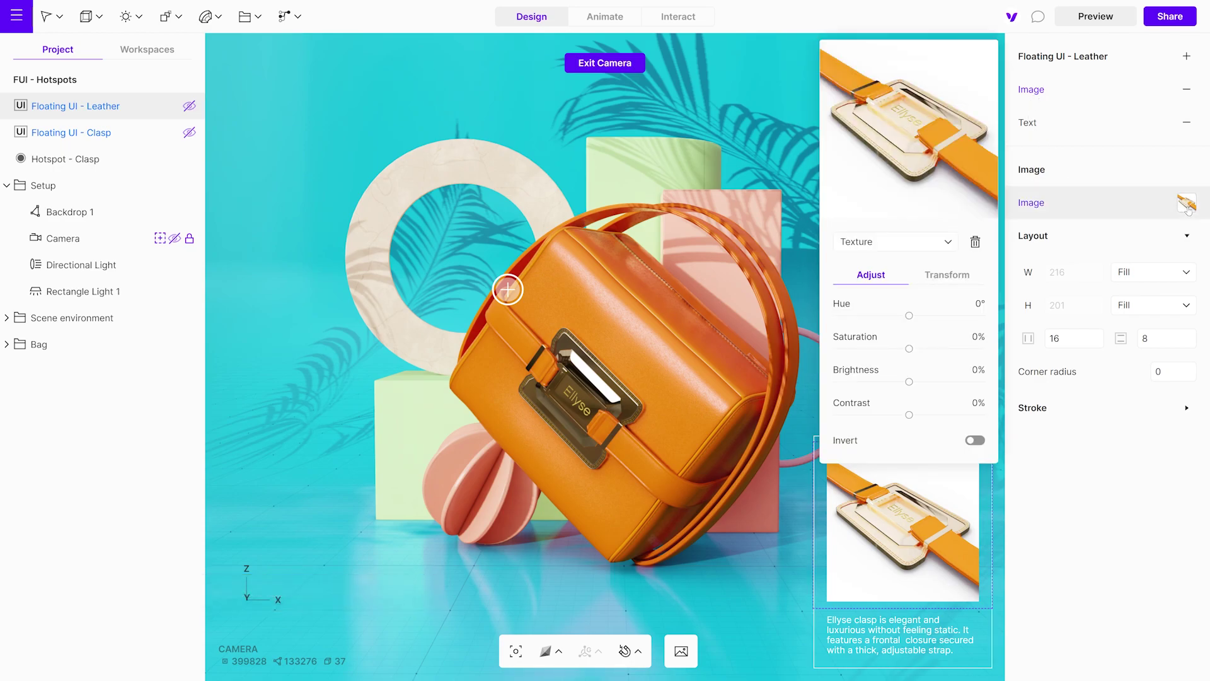
click(913, 133)
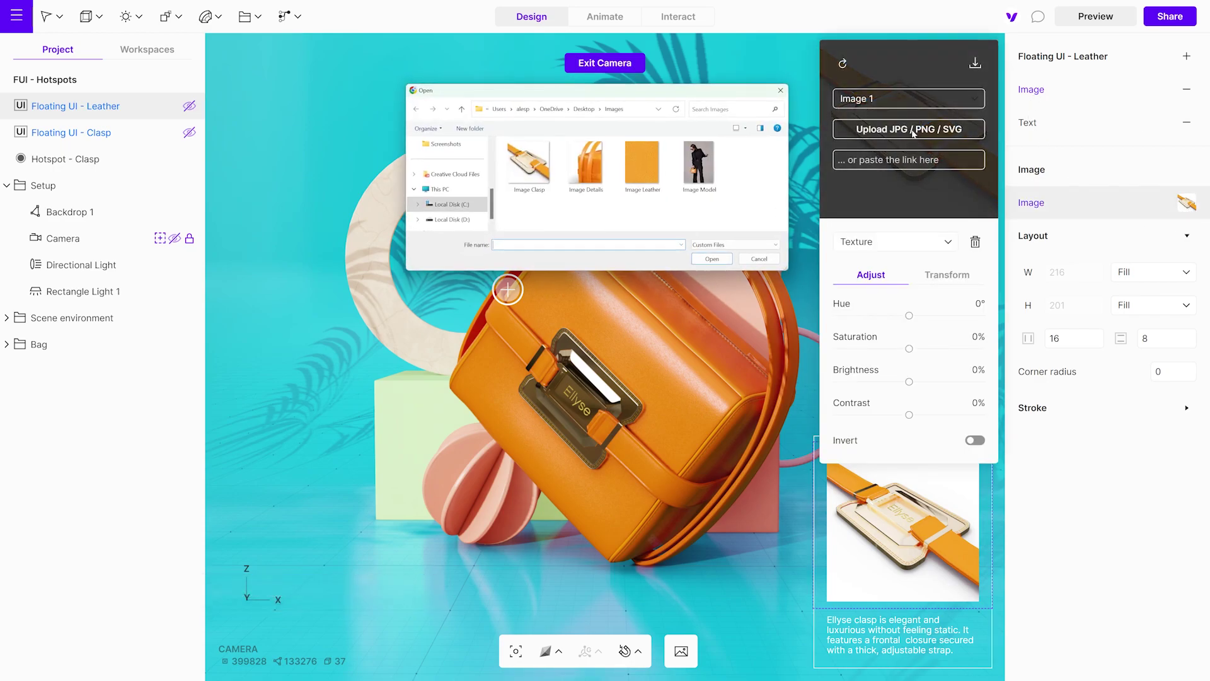
click(651, 175)
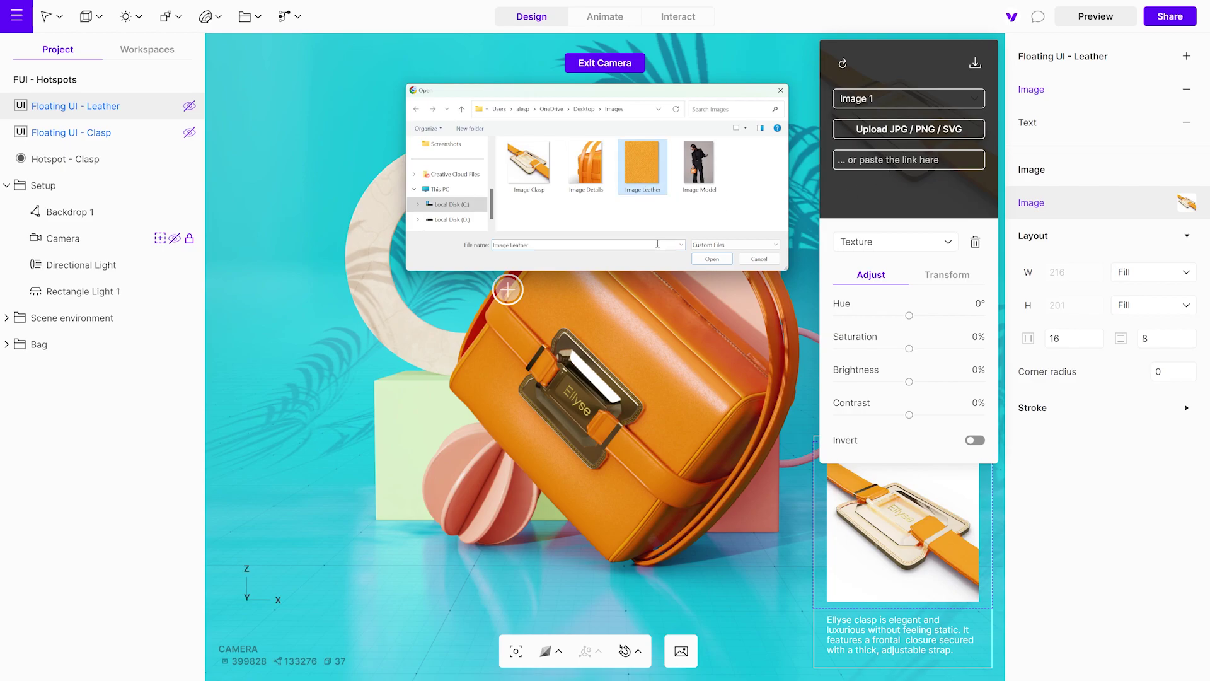
click(710, 259)
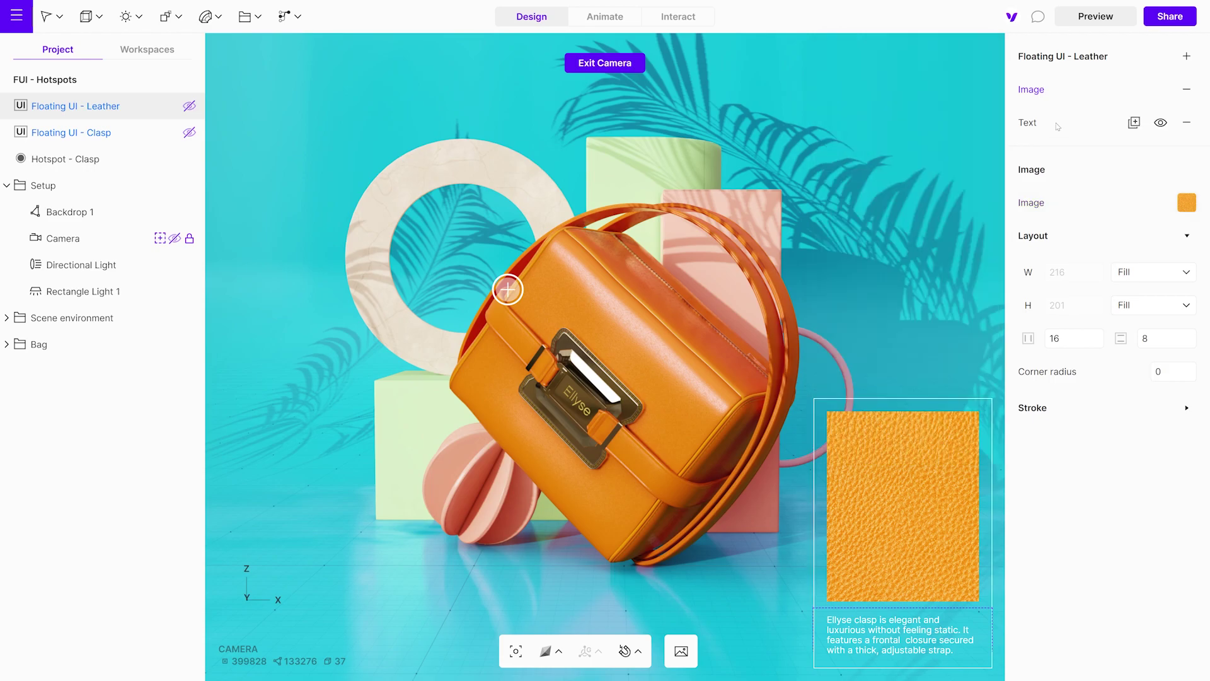
Set the leather card's text to "The leather used for this luxurious purse is crafted from the finest full-grain calfskin, renowned for its impeccable quality and exceptional durability.".
click(1058, 125)
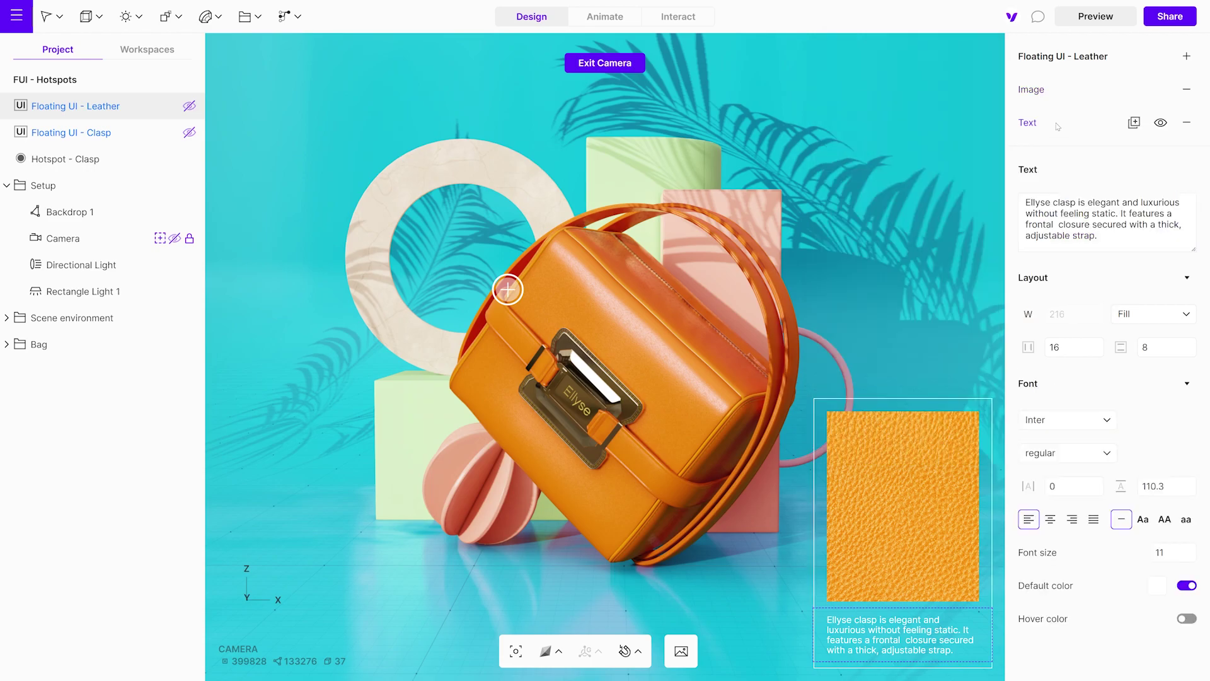
triple_click(1102, 234)
key(BackSpace)
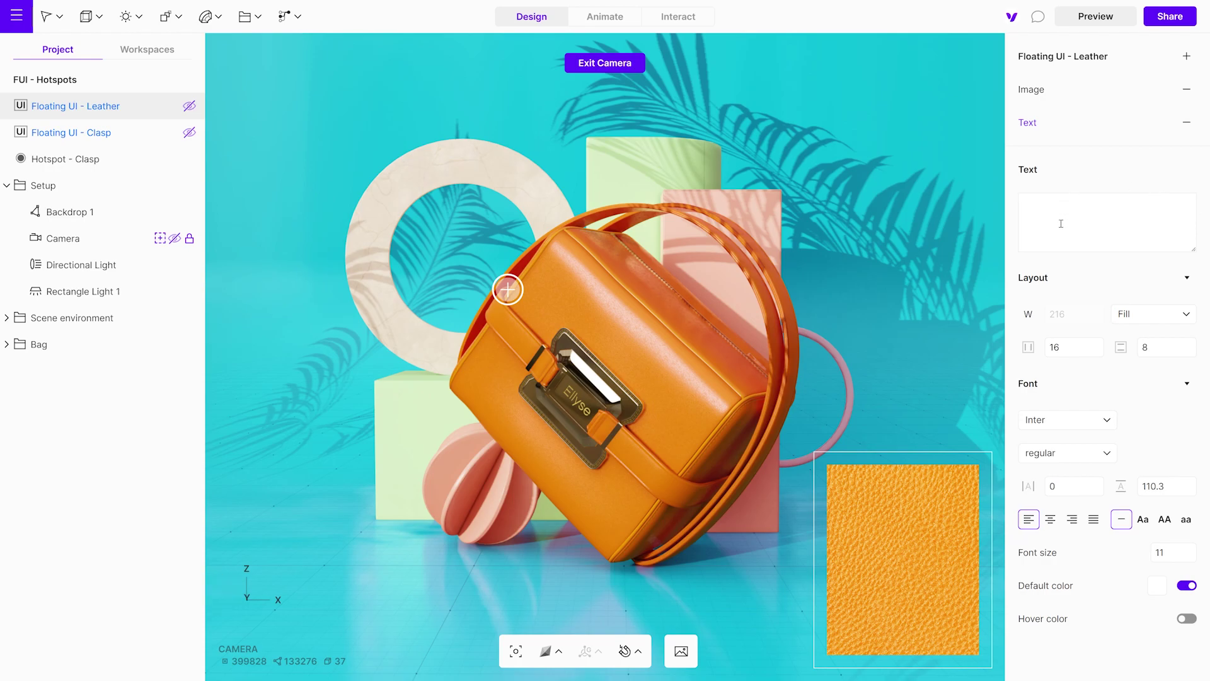
text(The leather used for this luxurious purse is crafted from the finest full-grain calfskin, renowned for its impeccable quality and exceptional durability.)
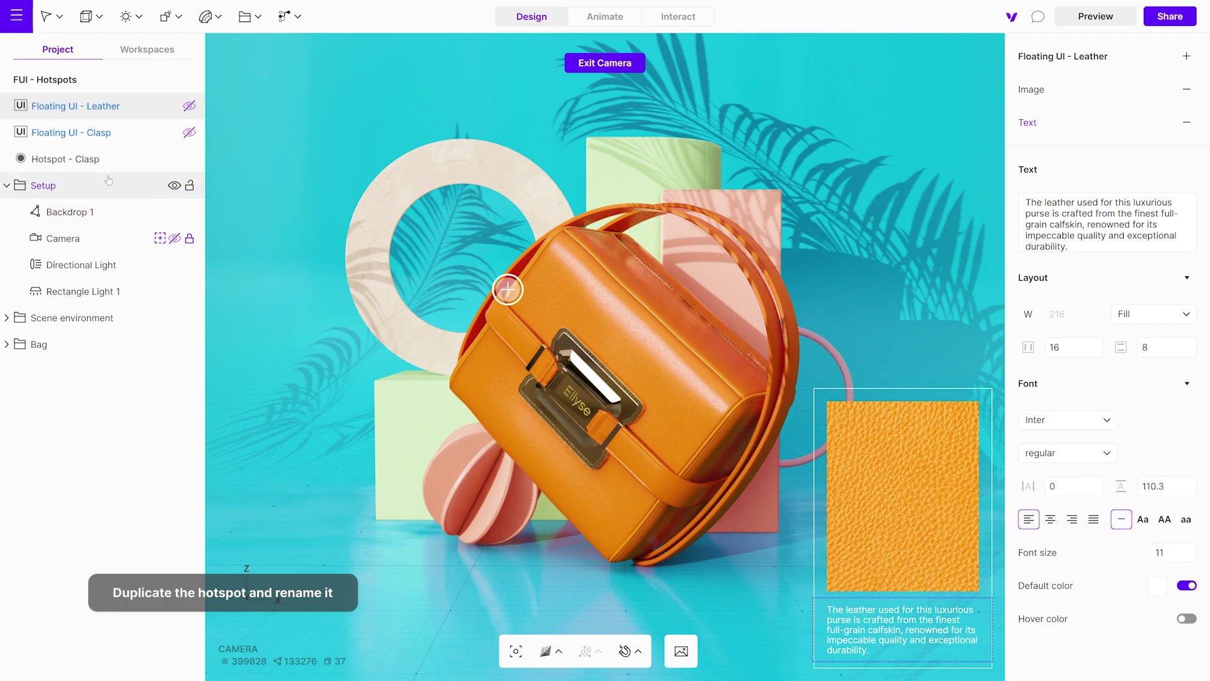
Duplicate Hotspot - Clasp and rename the copy "Hotspot - Leather".
click(94, 160)
right_click(99, 162)
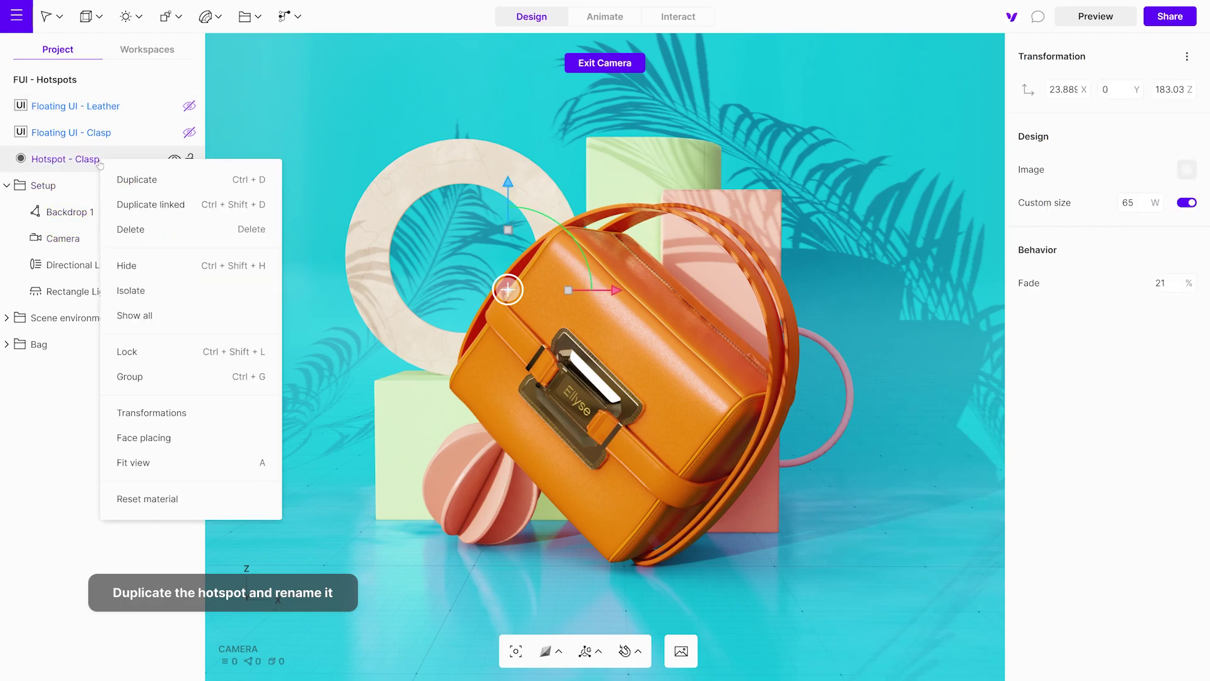
click(131, 182)
double_click(118, 164)
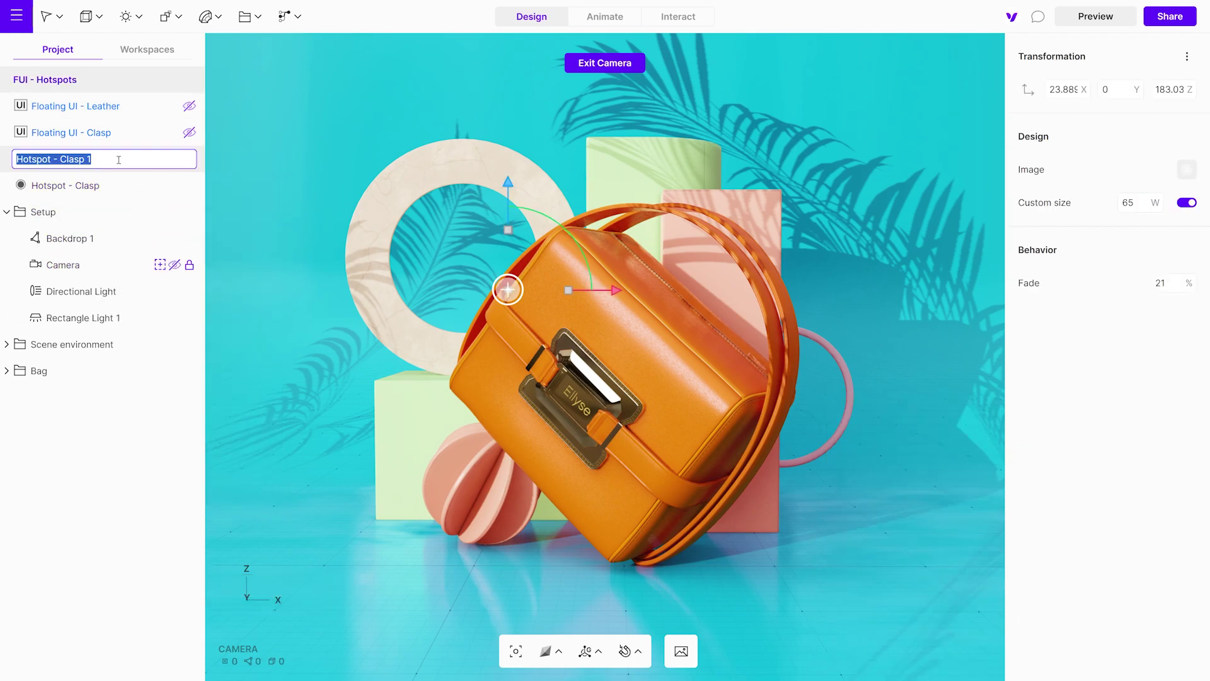
click(121, 159)
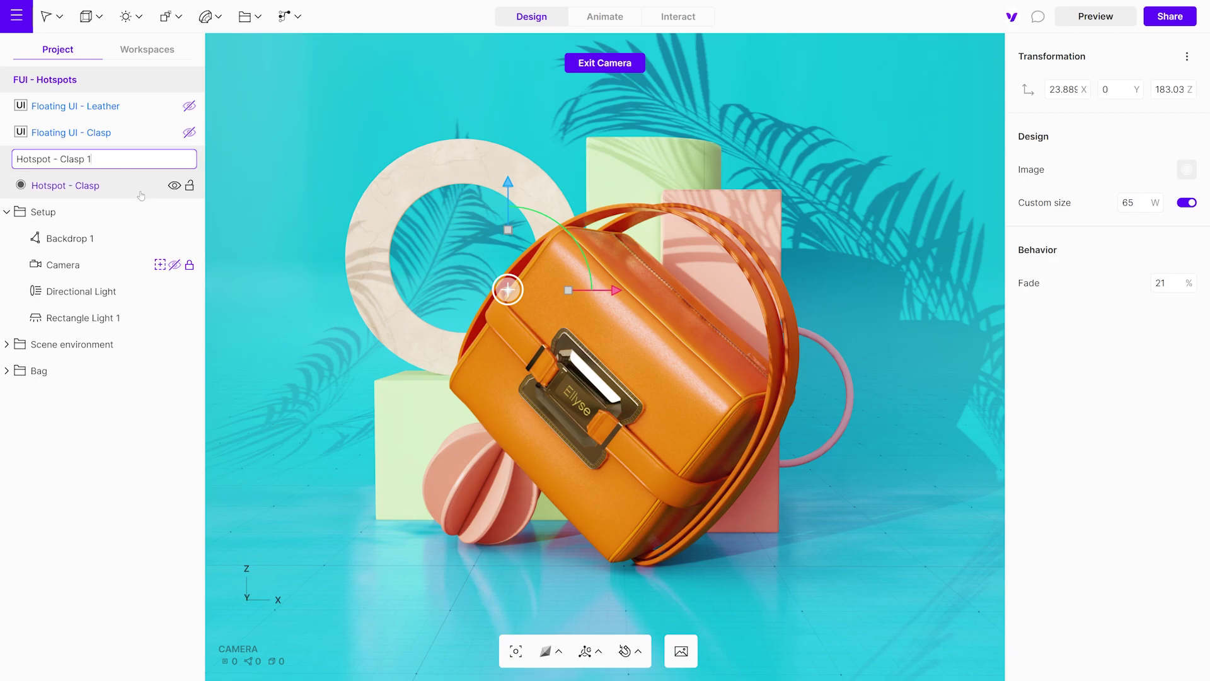
key(BackSpace)
key(BackSpace)
key(BackSpace)
key(BackSpace)
key(BackSpace)
text(Leather)
key(Return)
Move Hotspot - Leather down onto the bag's lower front, to about X 7 and Z 88.
drag(508, 192, 510, 367)
drag(617, 463, 583, 463)
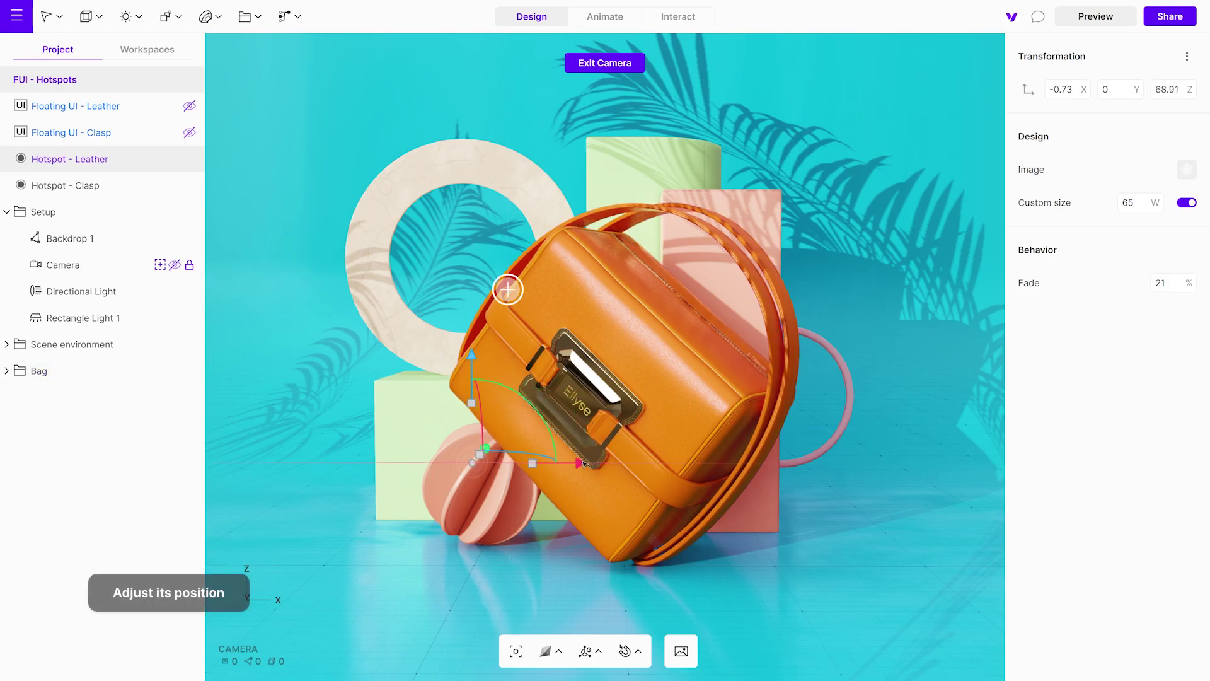
drag(472, 355, 483, 326)
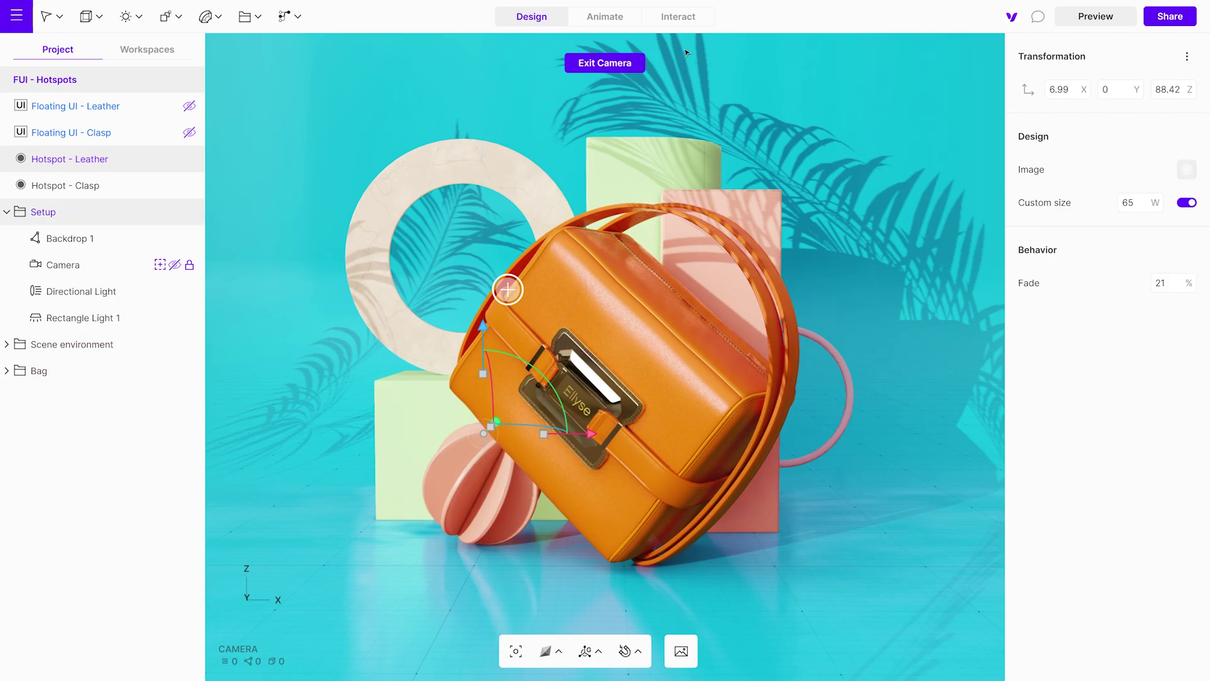
Duplicate the Open FUI - Clasp interaction and rename the copy "Open FUI - Leather".
click(684, 19)
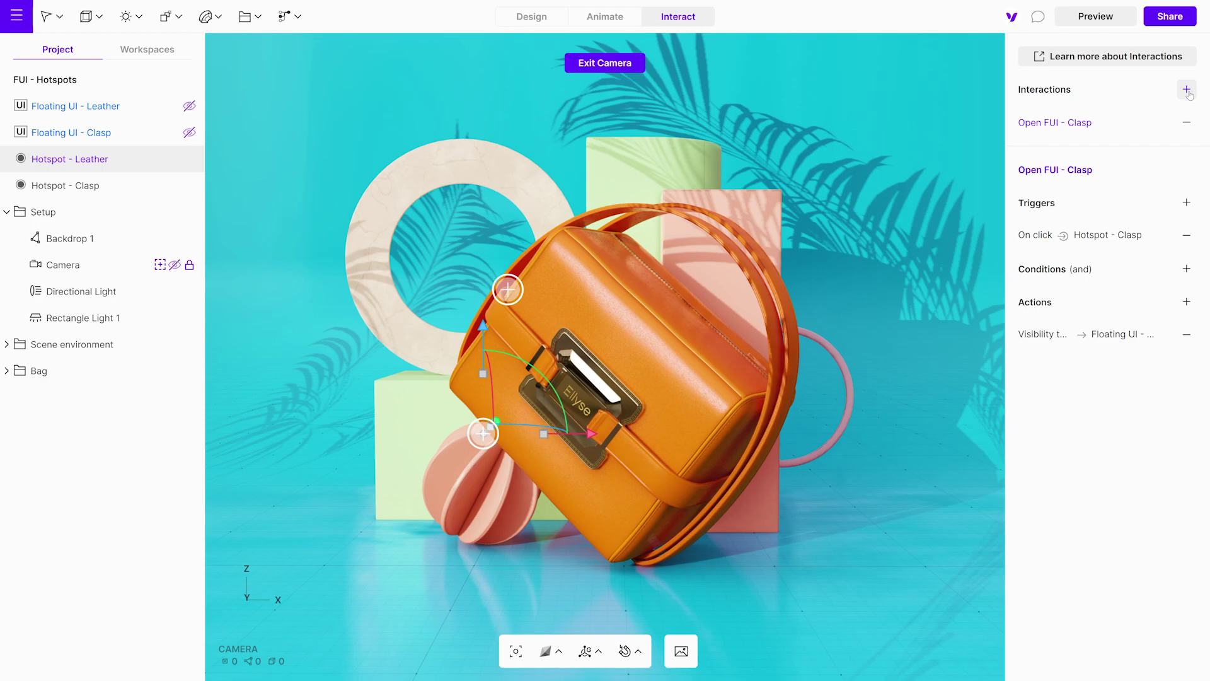
key(Escape)
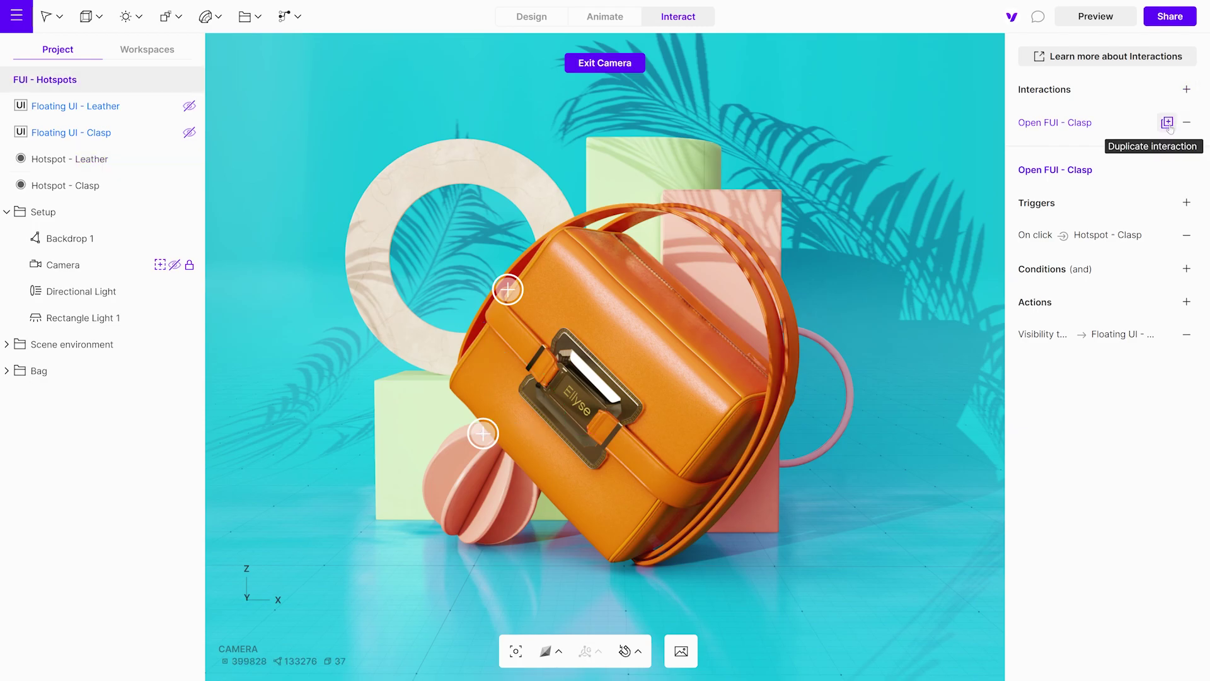
click(1167, 124)
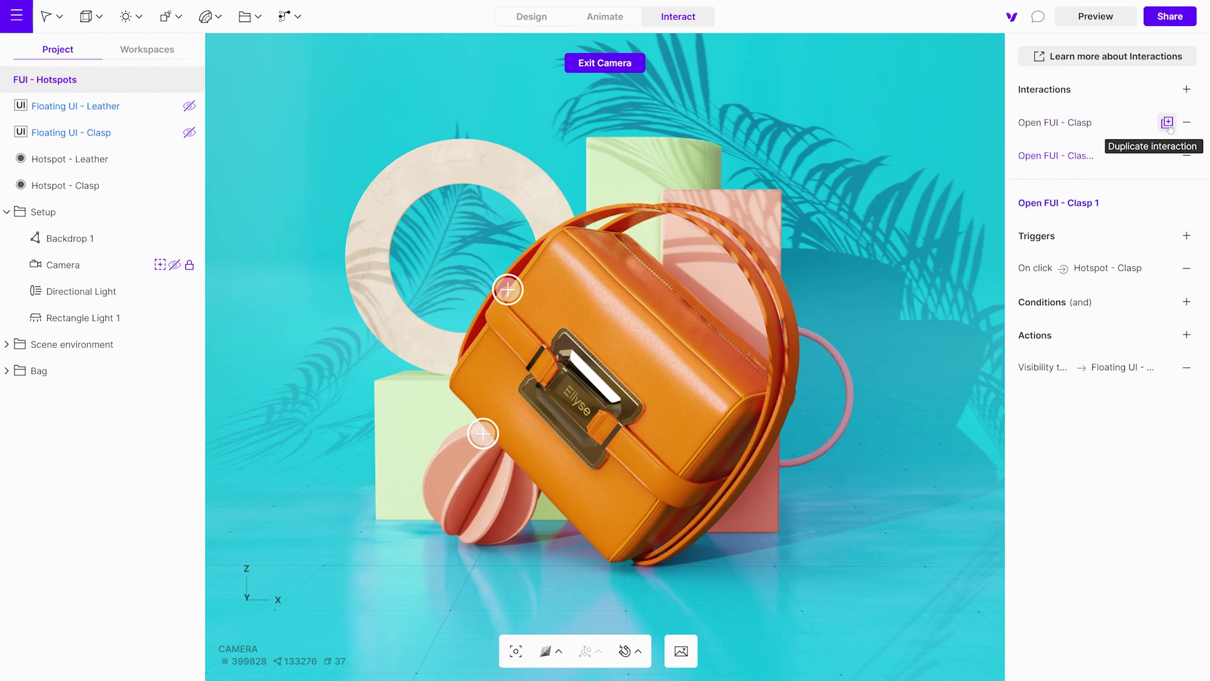
double_click(1093, 158)
click(1099, 156)
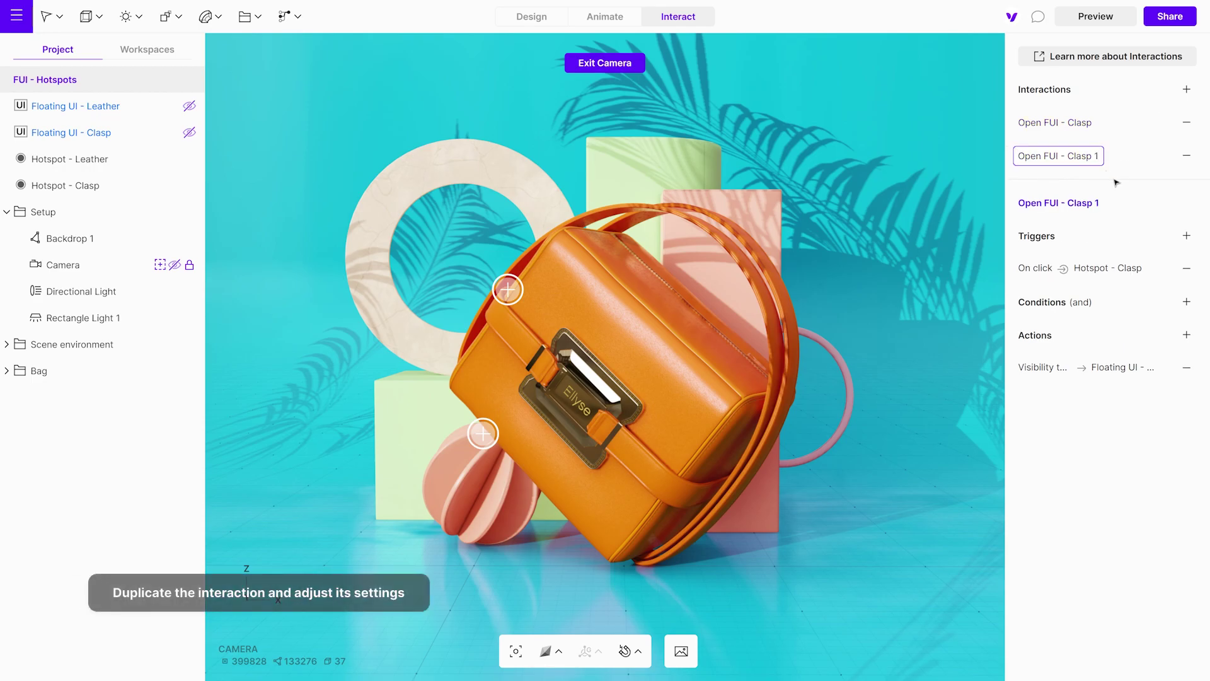
key(BackSpace)
key(BackSpace)
key(BackSpace)
key(BackSpace)
key(BackSpace)
text(Leather)
key(Return)
Set the target object of the Open FUI - Leather interaction's On click trigger to Hotspot - Leather.
click(1089, 270)
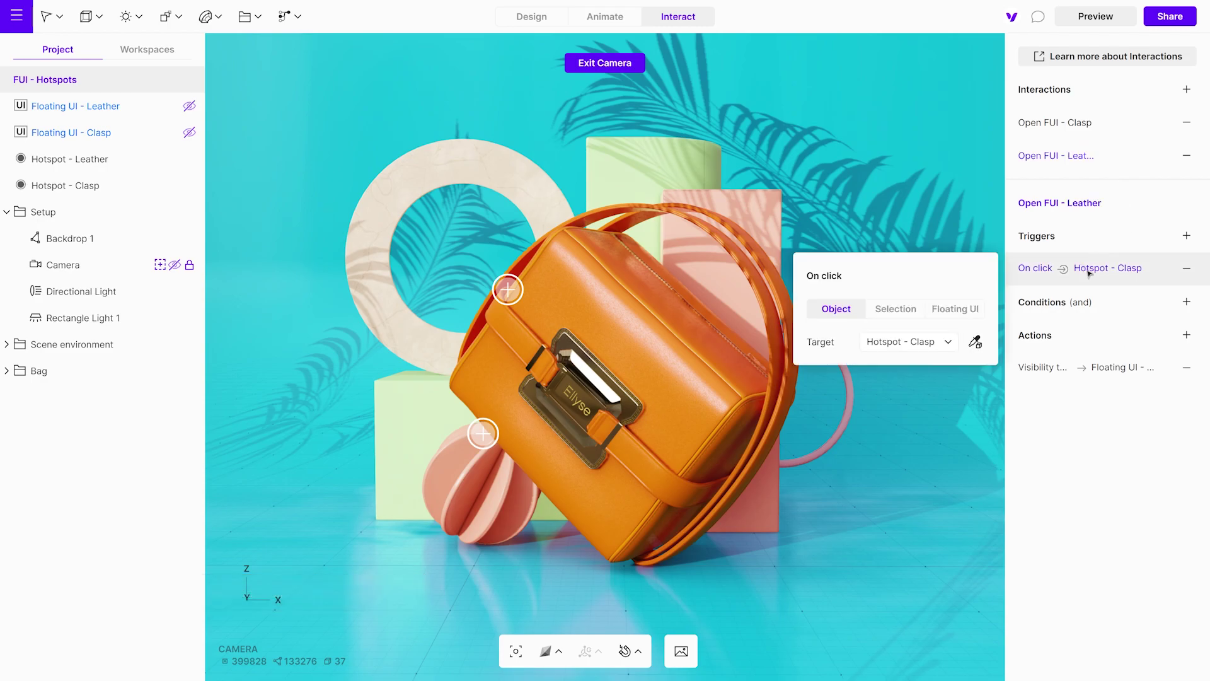
click(911, 341)
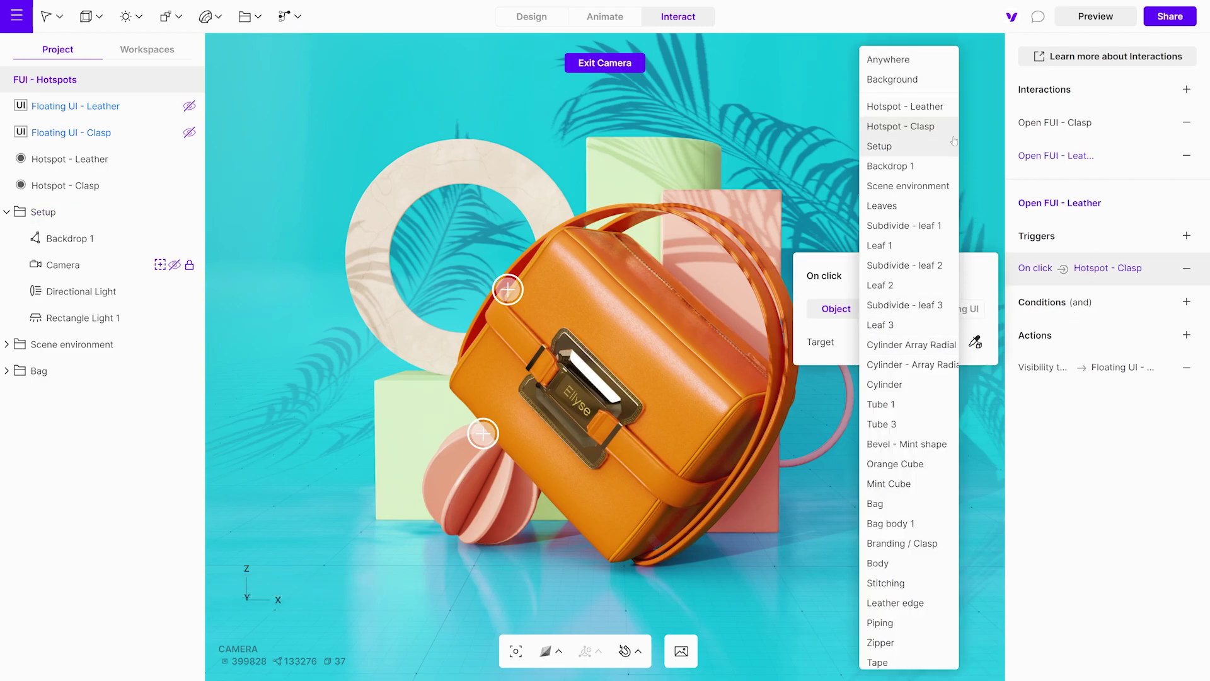
click(933, 109)
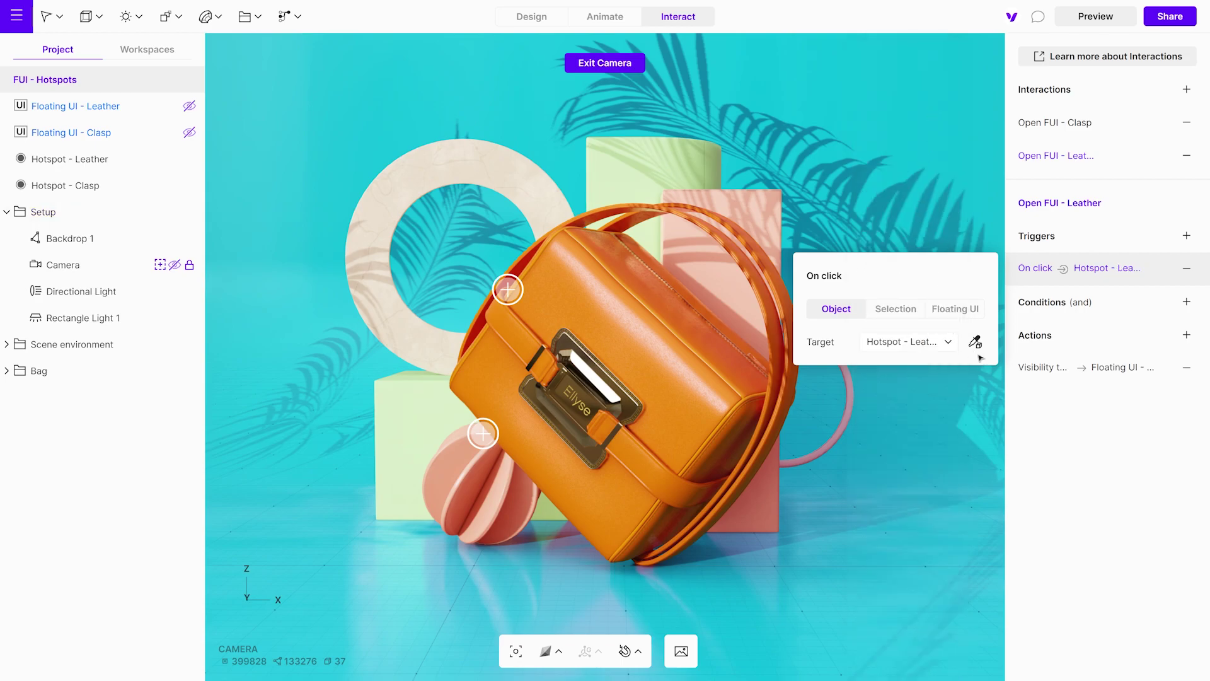
Set the leather interaction's Visibility action to the parent Floating UI - Leather, positioned relative to Hotspot - Leather.
click(1069, 372)
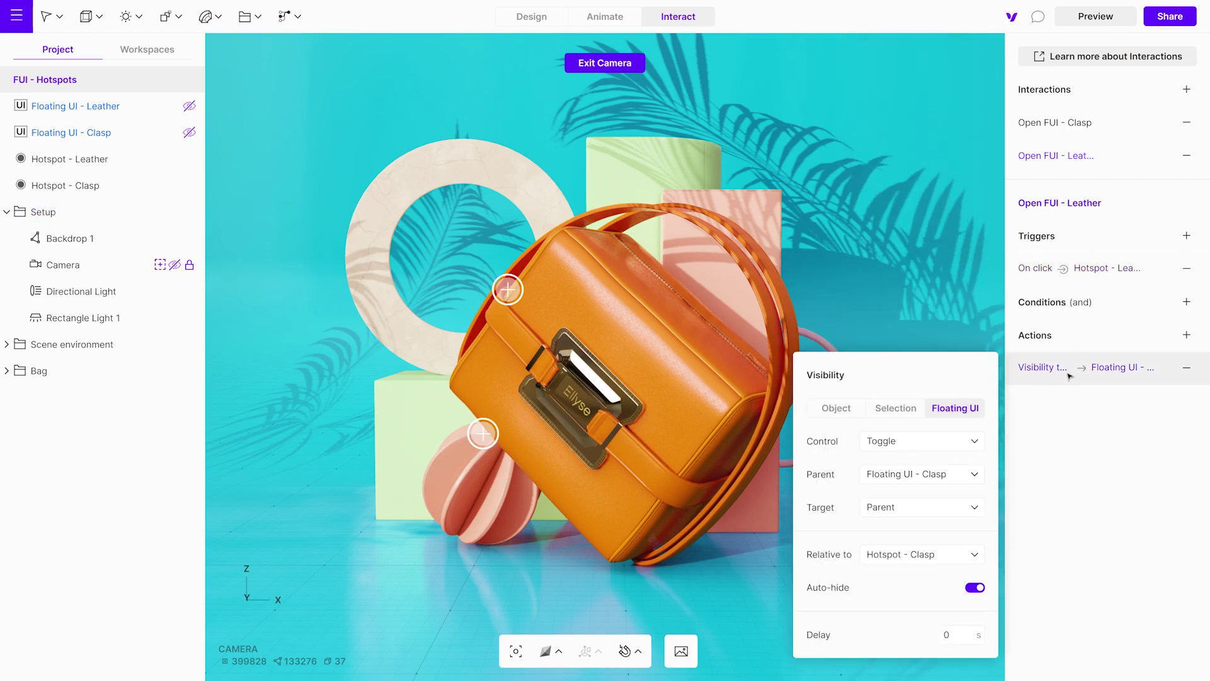
click(979, 484)
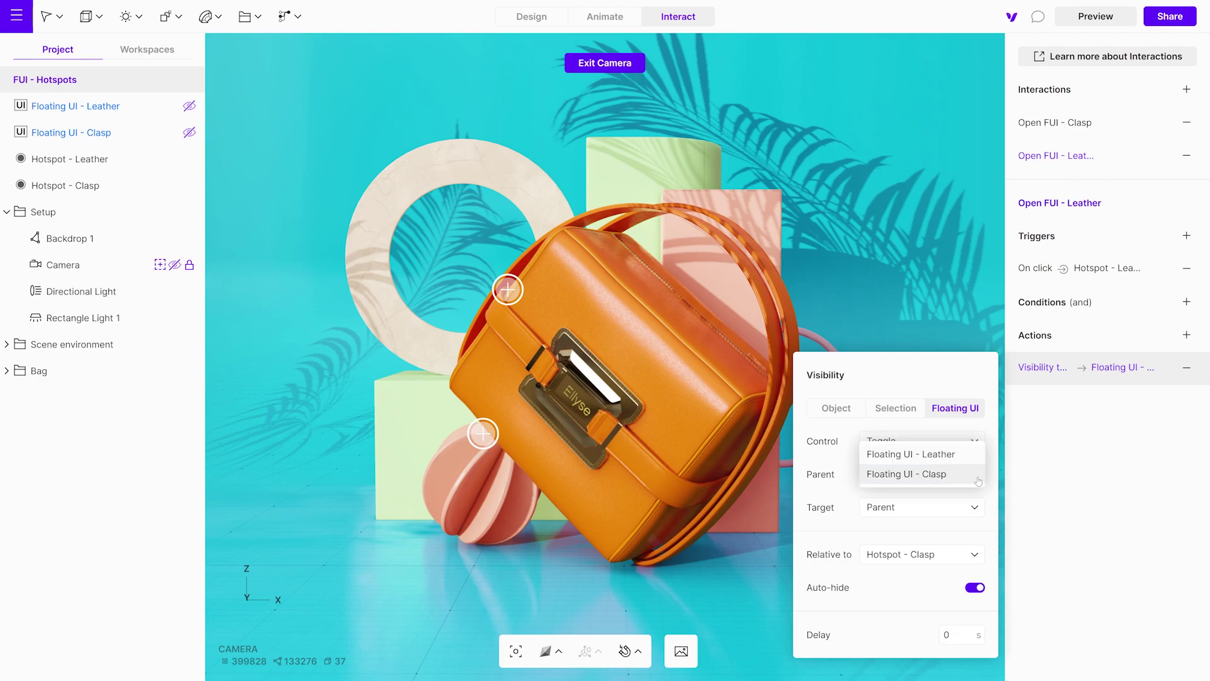
click(969, 455)
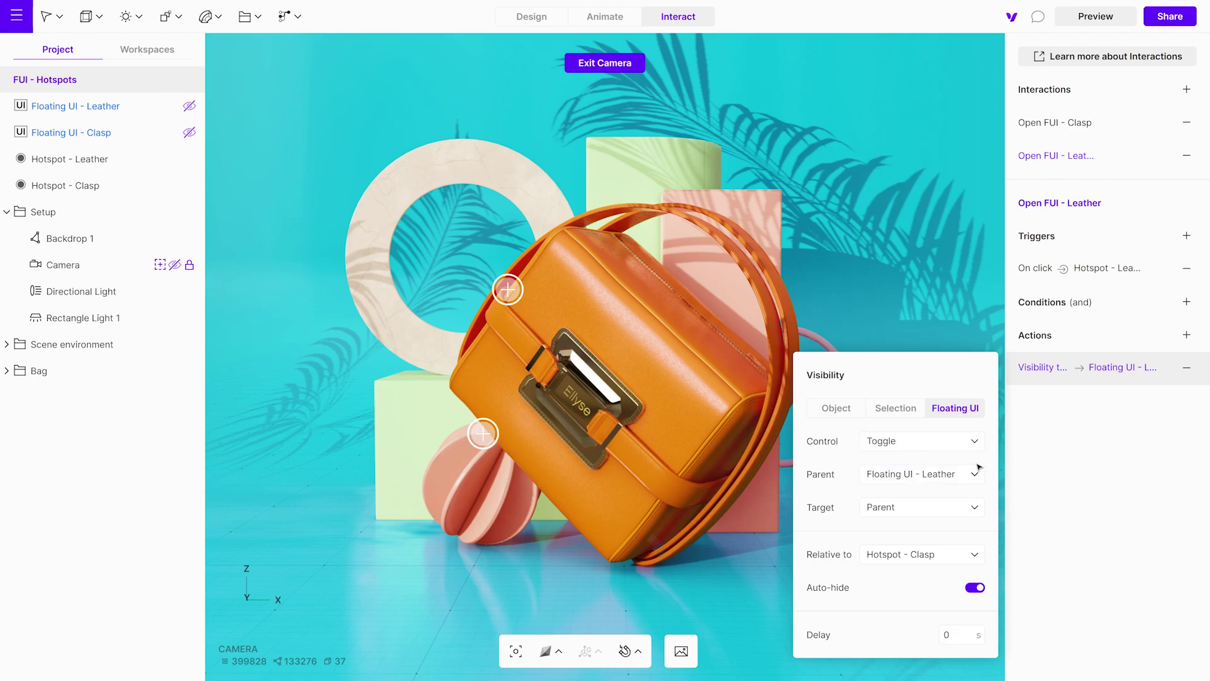
click(966, 554)
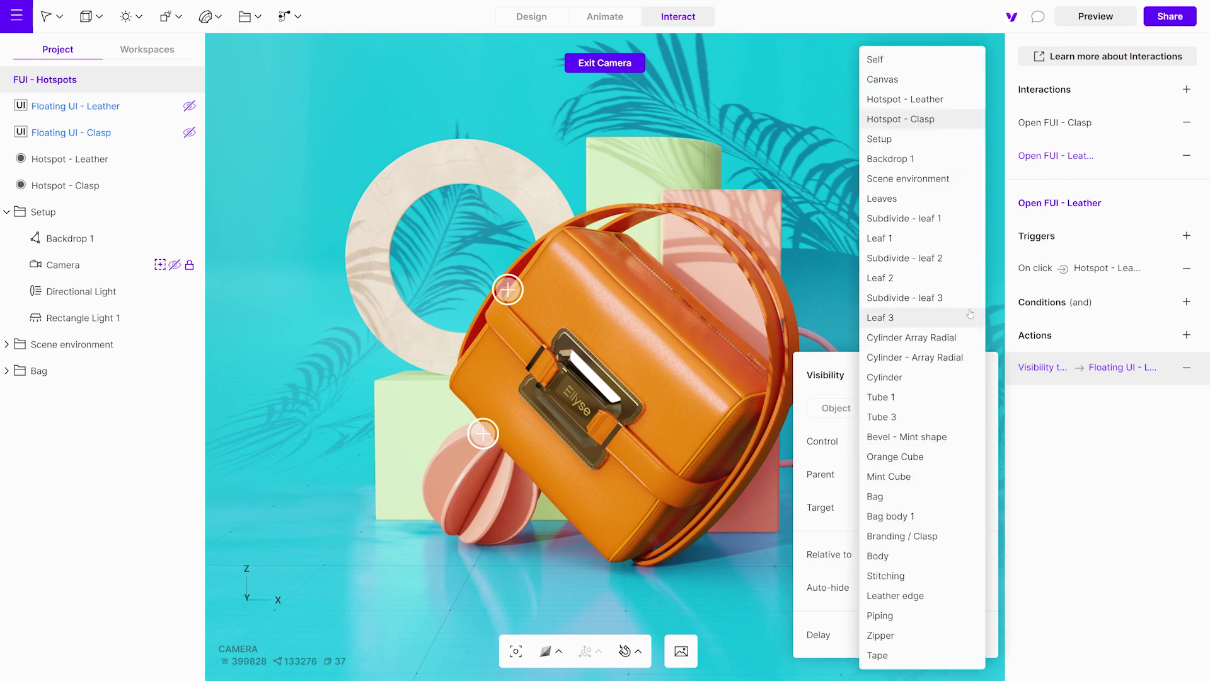
click(934, 105)
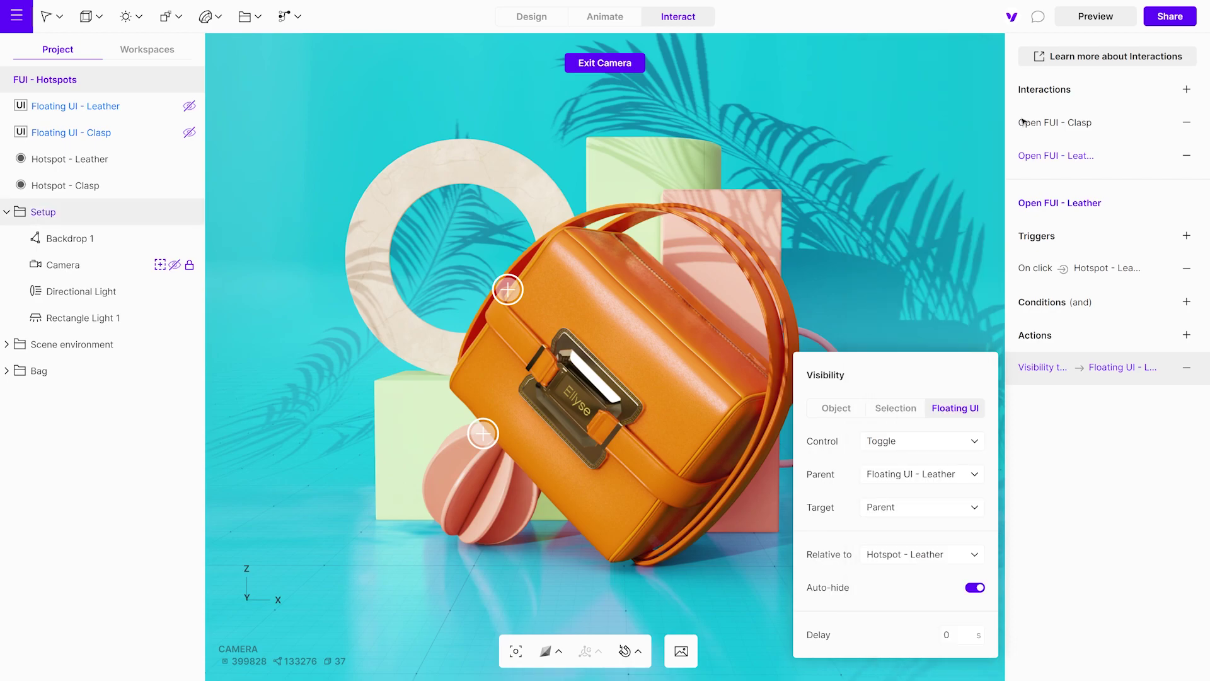
Preview the scene and test the leather and clasp hotspots to check that each toggles its own card.
click(1100, 23)
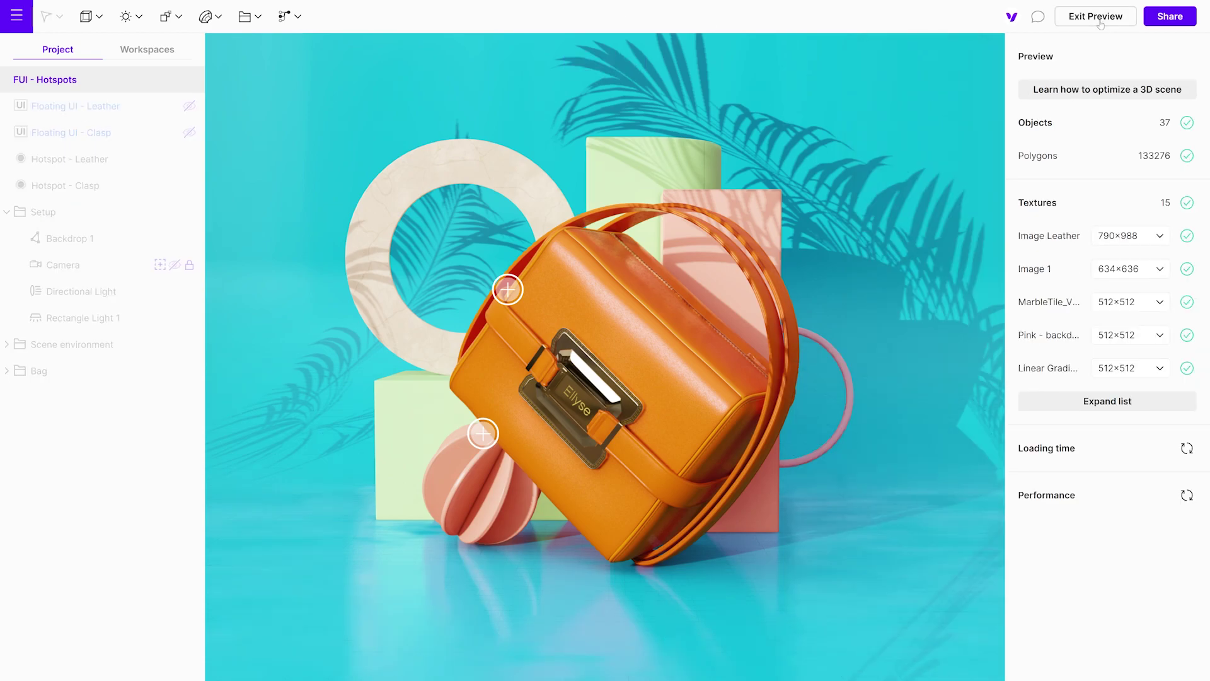
click(482, 431)
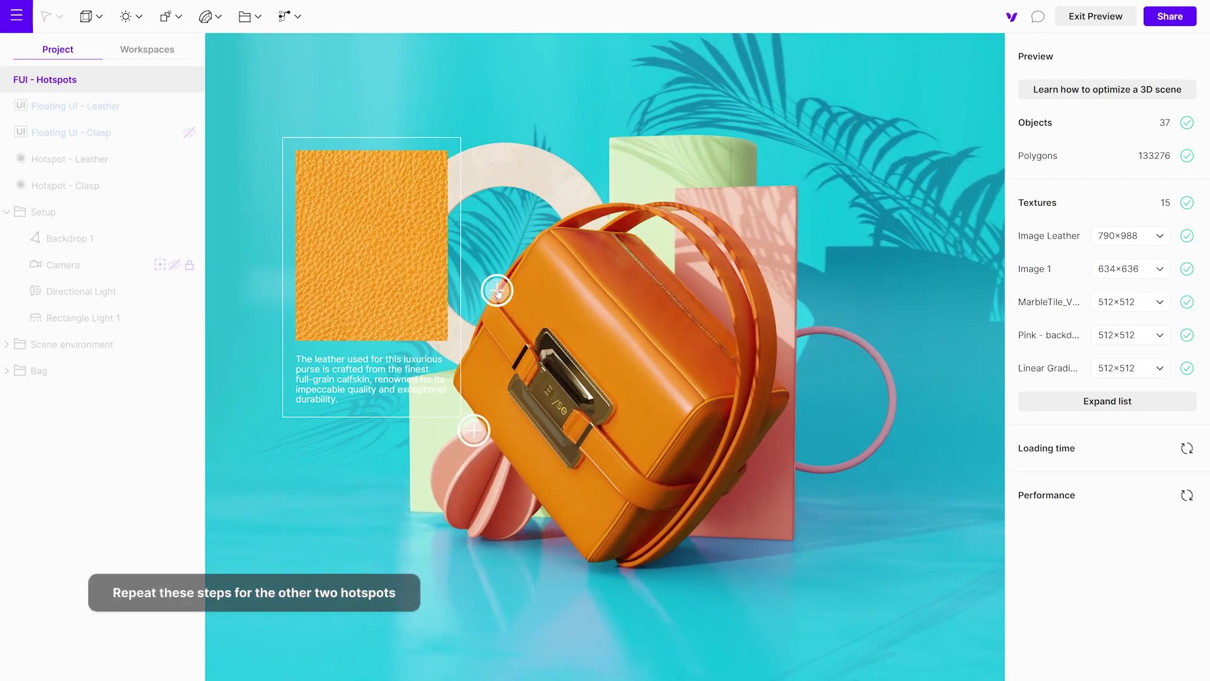
click(498, 291)
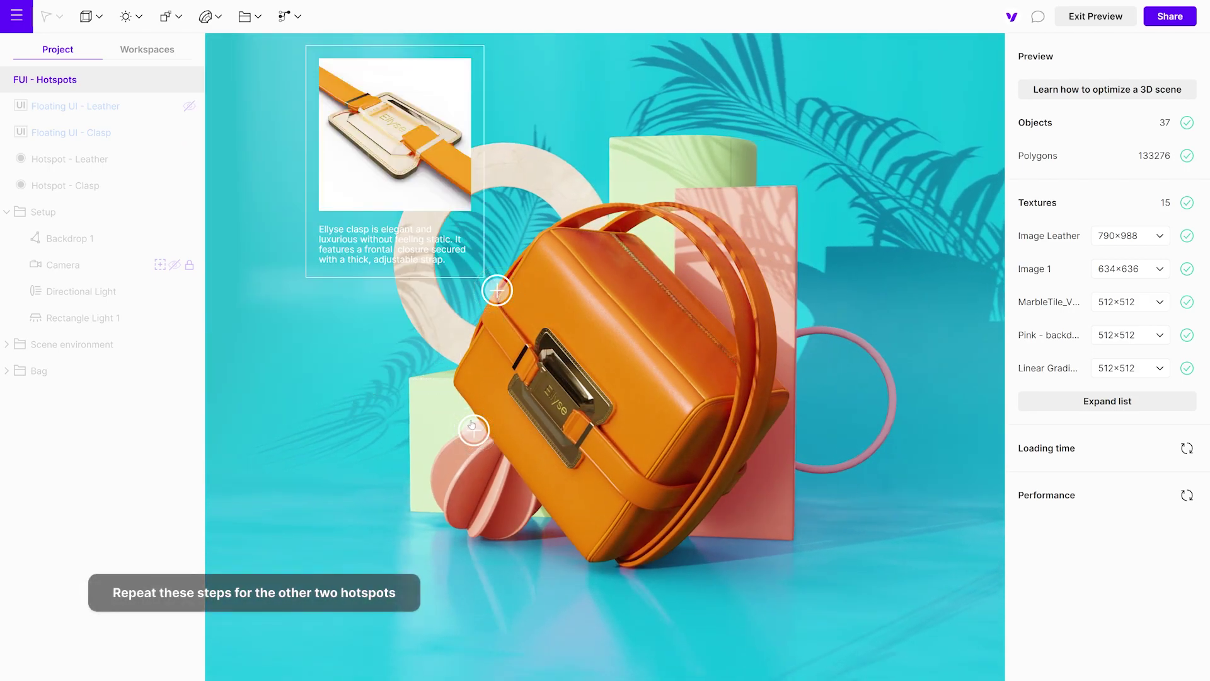
click(472, 428)
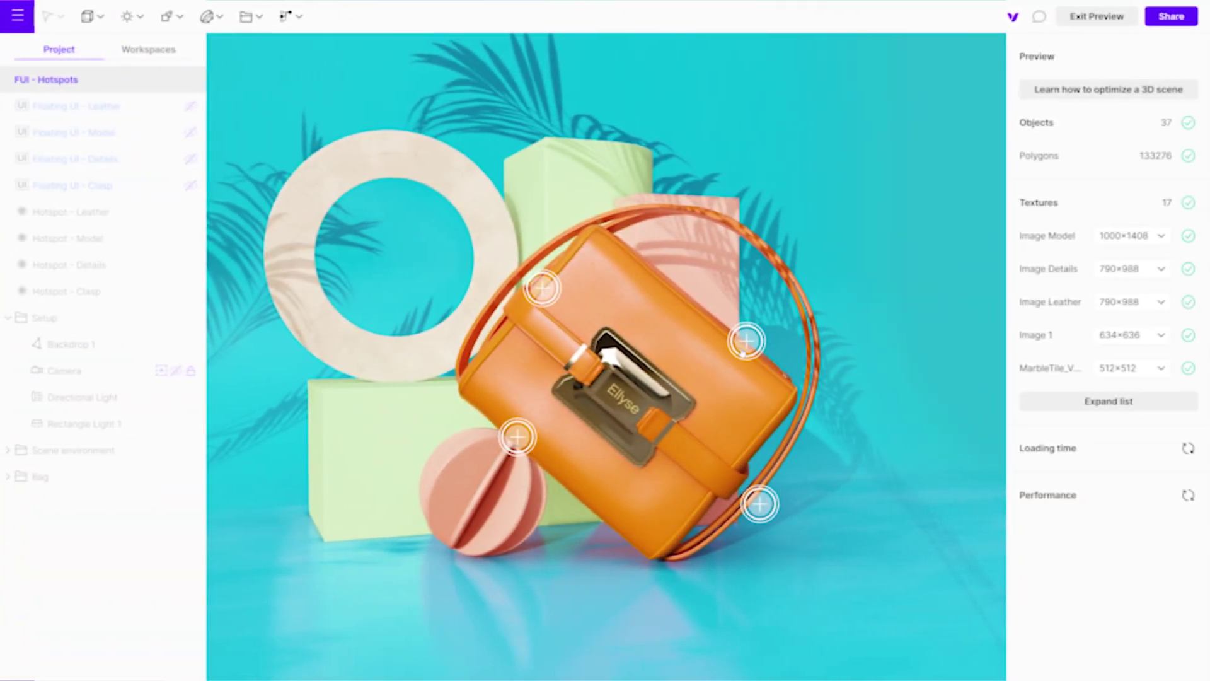
Test the model, details, leather and clasp hotspots in the preview, and close the open card by selecting the background.
click(744, 342)
click(751, 503)
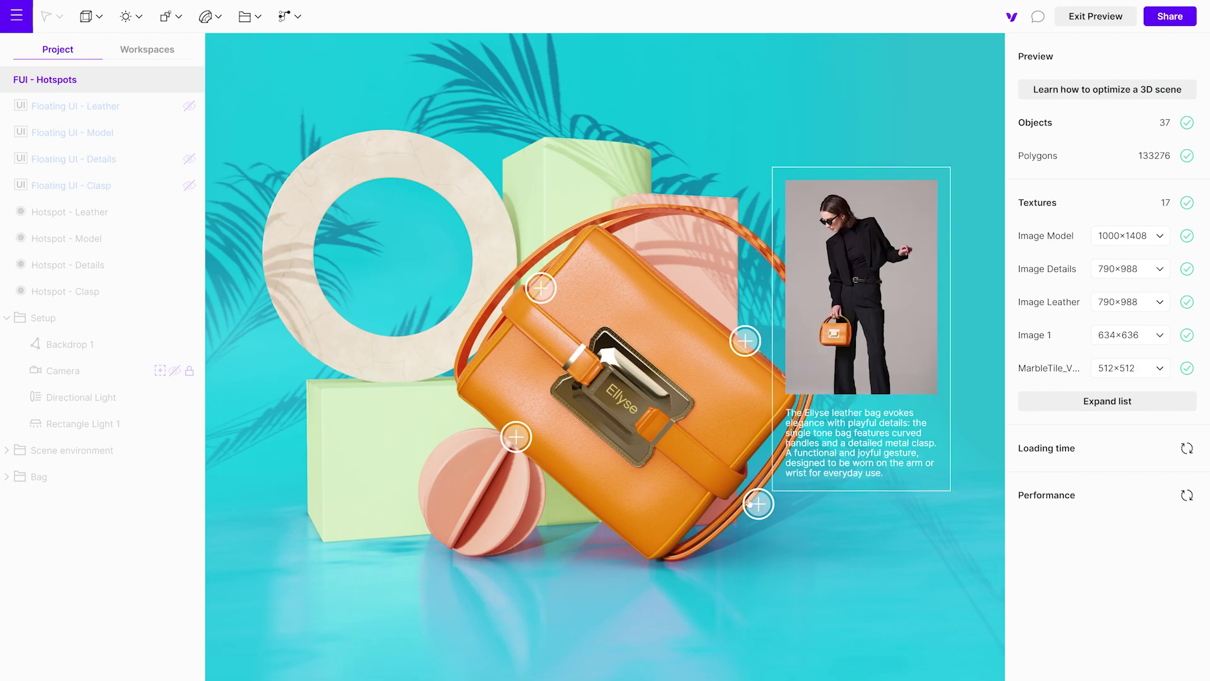
click(541, 290)
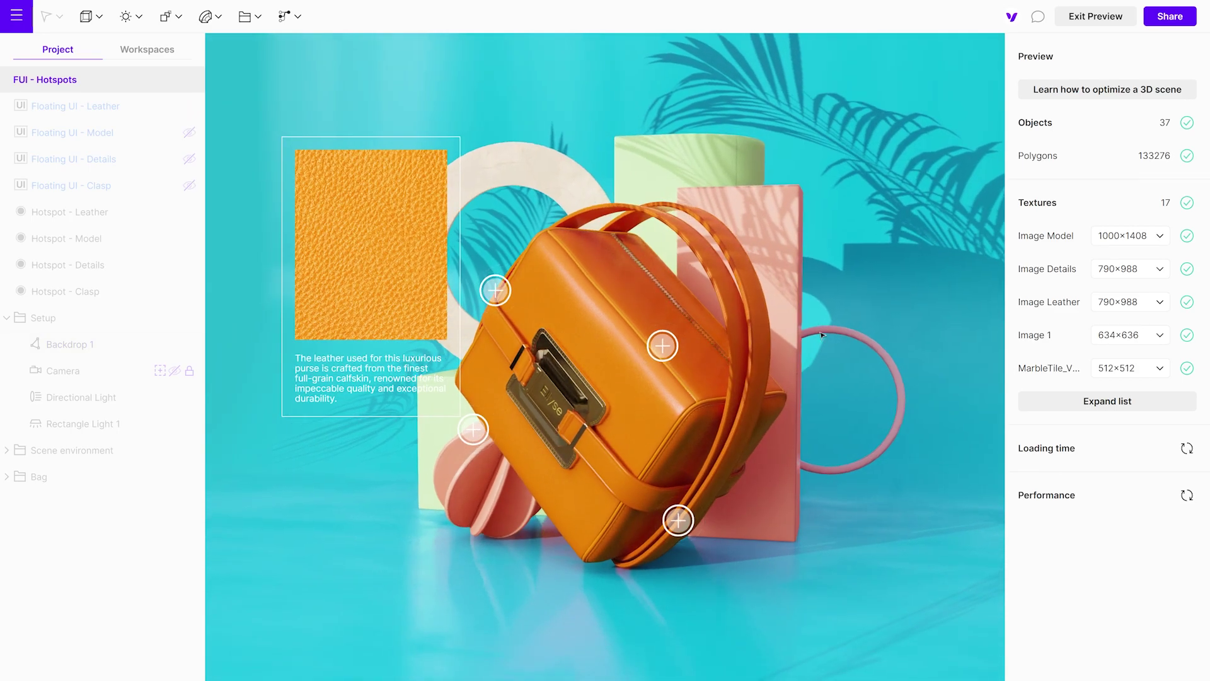
click(657, 350)
click(486, 300)
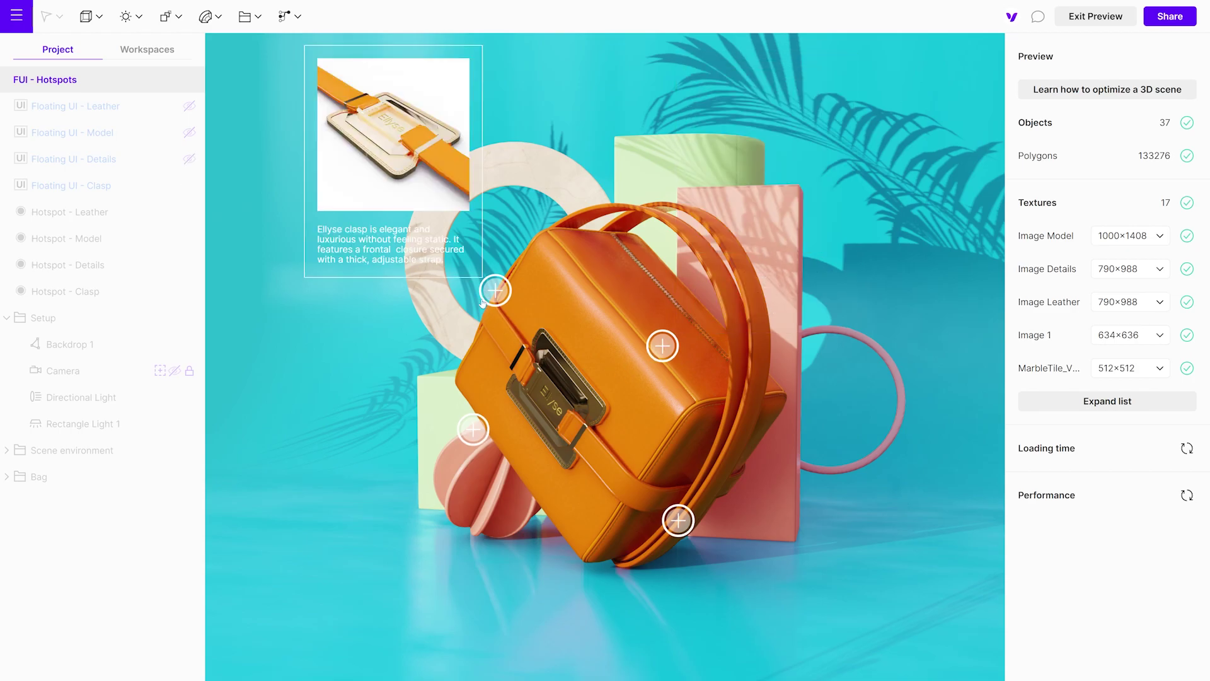
click(831, 358)
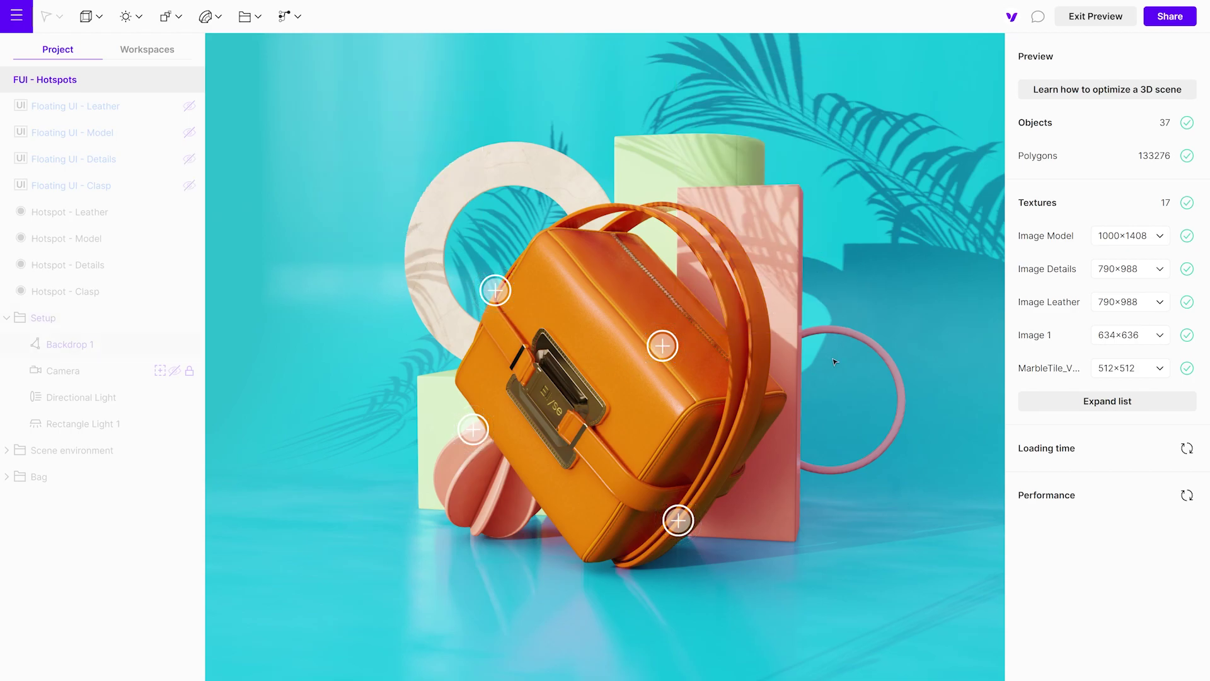